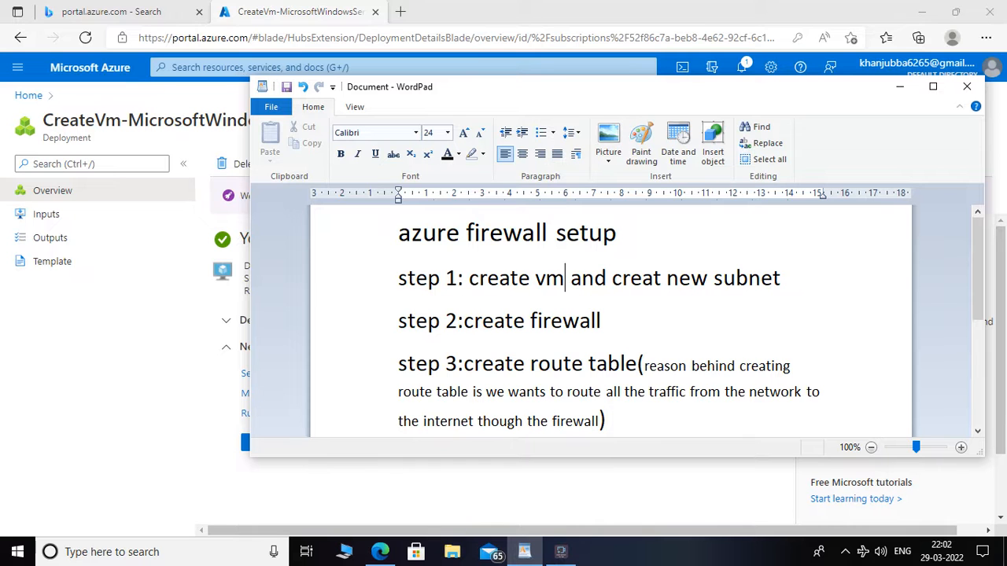
# Highlight "create vm" in the setup notes and open the demovm resource from the completed deployment in the Azure portal.
pyautogui.moveTo(566, 278); pyautogui.dragTo(468, 279)
pyautogui.click(900, 87)
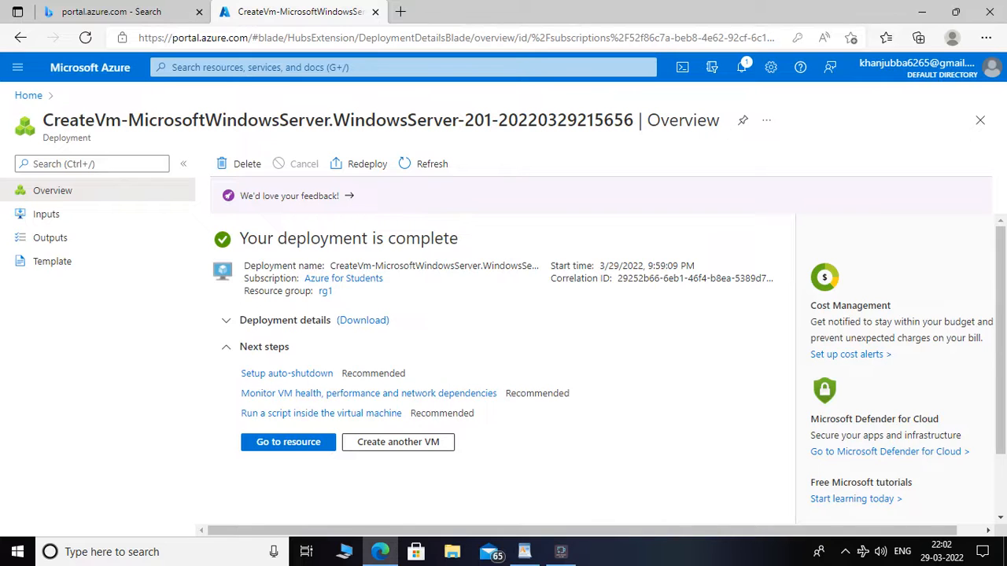
pyautogui.moveTo(394, 373); pyautogui.dragTo(302, 437)
pyautogui.click(346, 477)
pyautogui.click(288, 442)
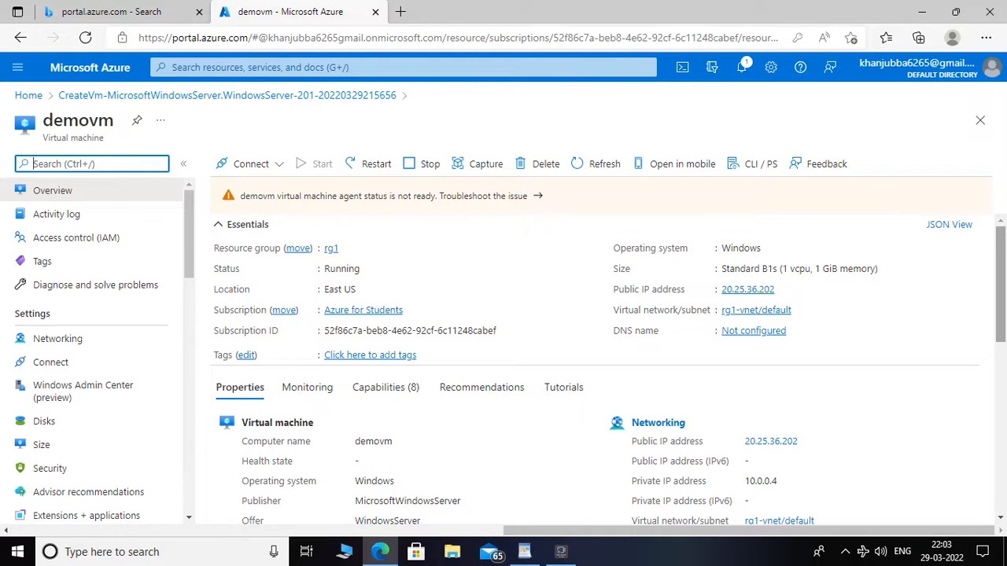
# Review demovm's overview properties and its networking settings with the inbound port rules.
pyautogui.scroll(-5, 606, 370)
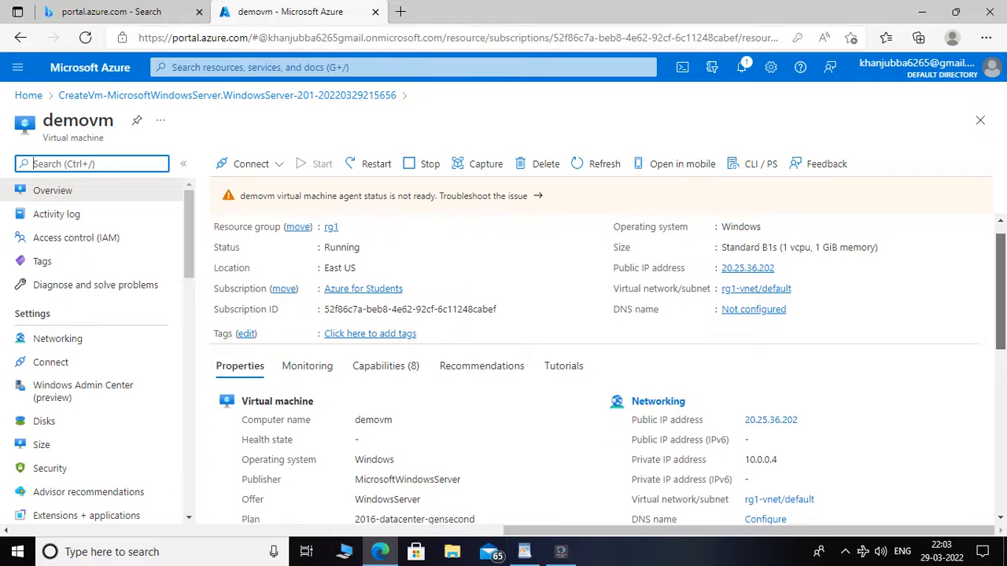
pyautogui.scroll(6, 606, 370)
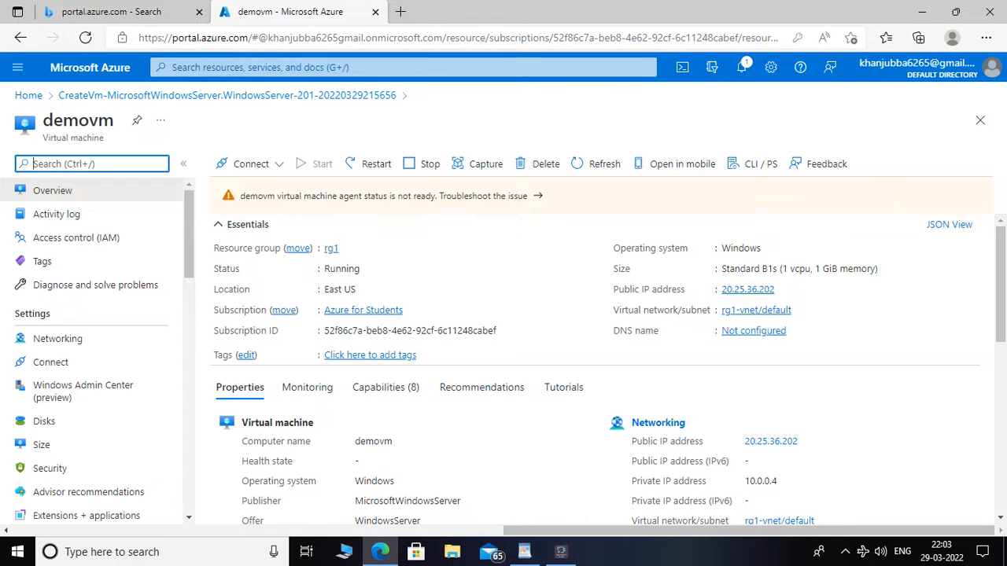
pyautogui.click(57, 338)
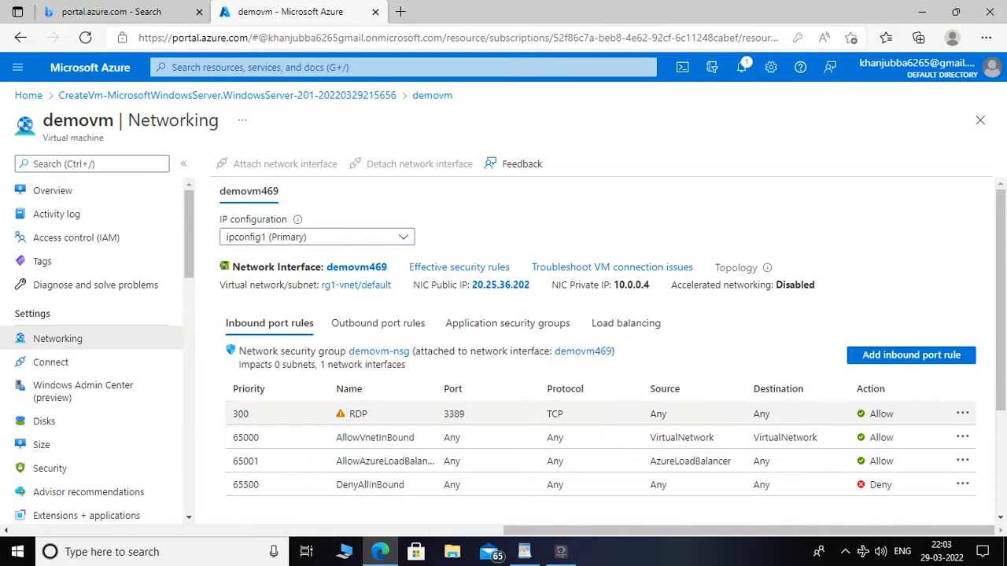
pyautogui.click(52, 190)
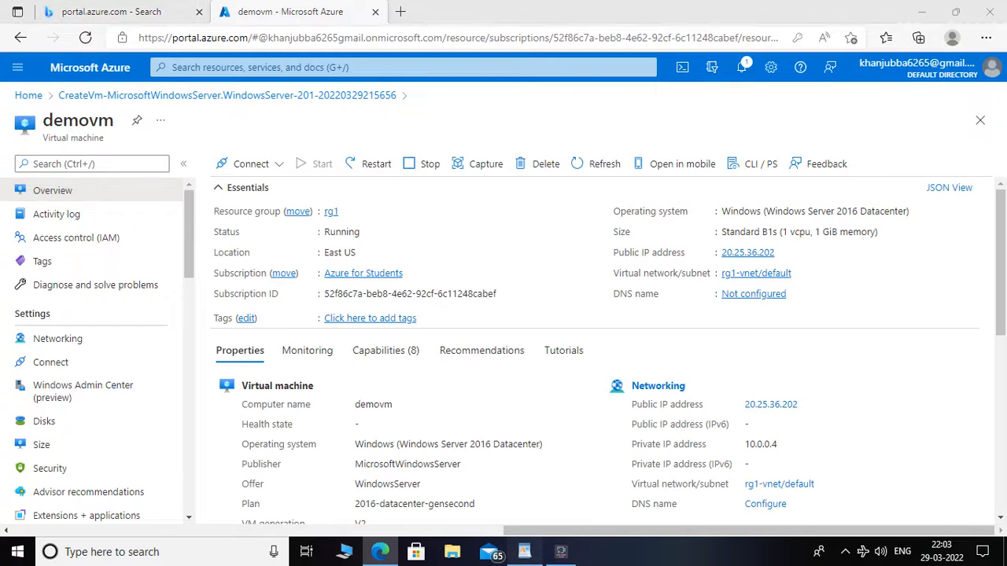
# Check step 1 of the firewall setup notes in WordPad, then return to the Azure portal.
pyautogui.click(525, 552)
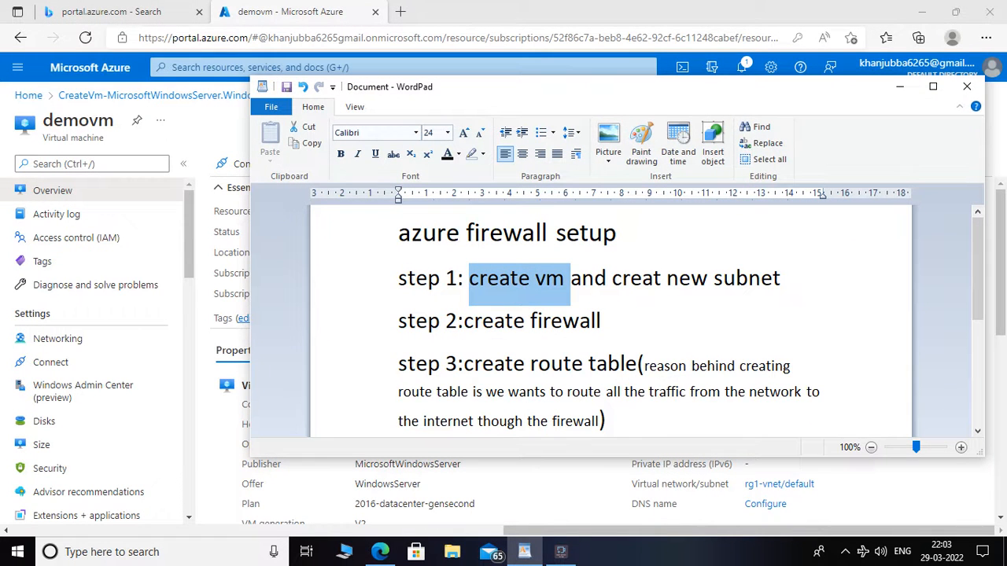
pyautogui.click(786, 277)
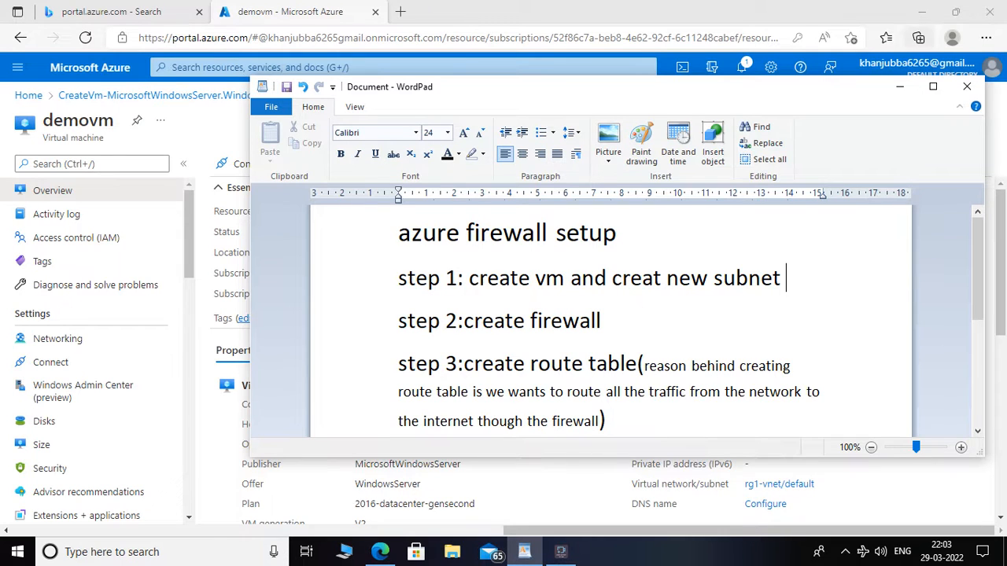
pyautogui.click(900, 87)
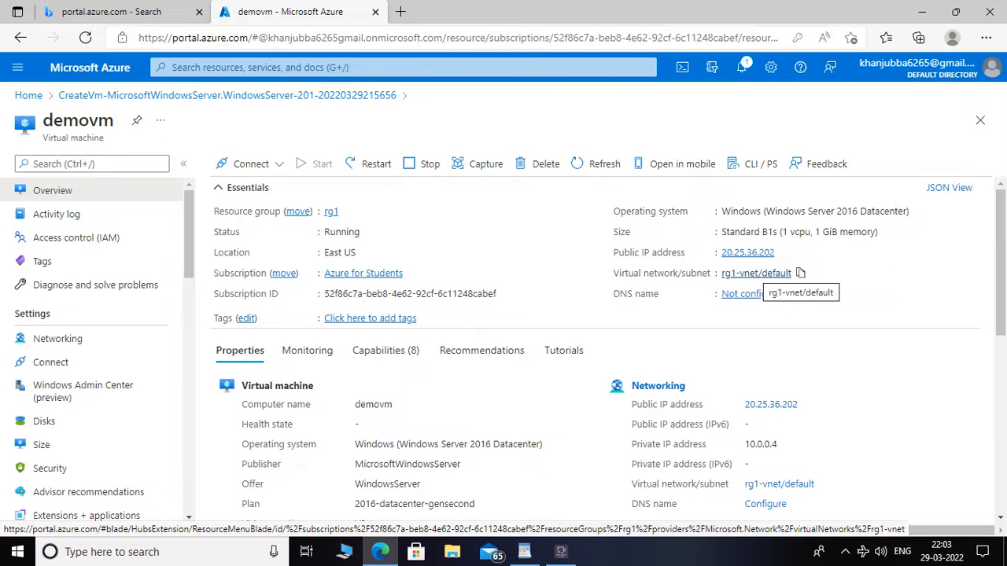
# Add a subnet named AzureFirewallSubnet to demovm's virtual network, rg1-vnet, keeping the suggested 10.0.1.0/24 address range.
pyautogui.click(755, 274)
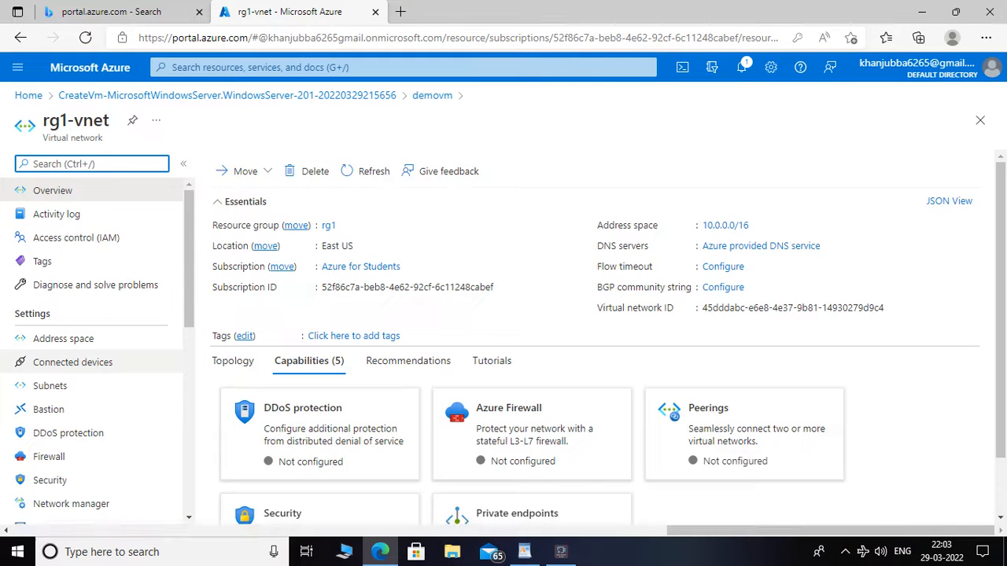
pyautogui.click(51, 386)
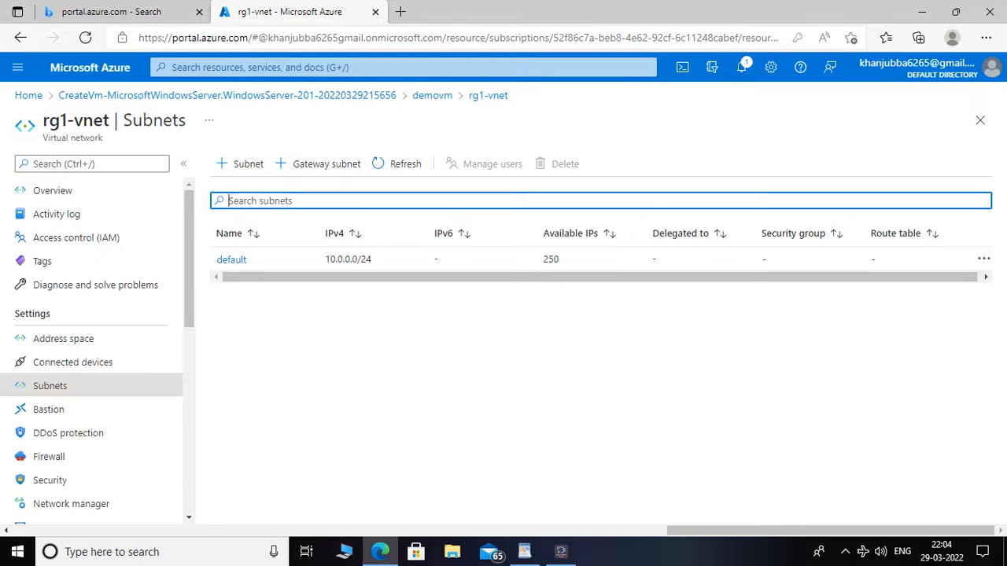
pyautogui.click(240, 163)
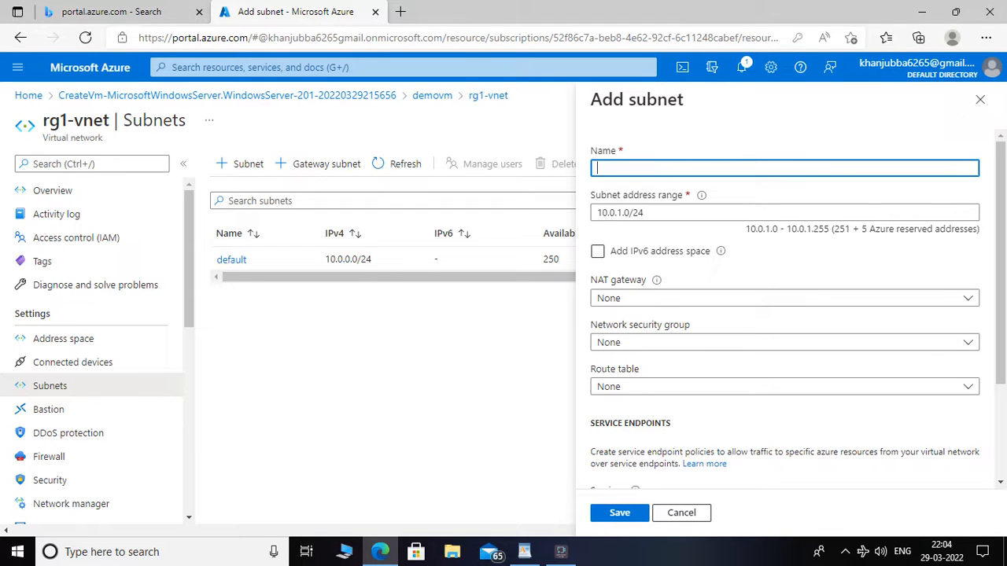
pyautogui.write('AzureFirewallSubnet')
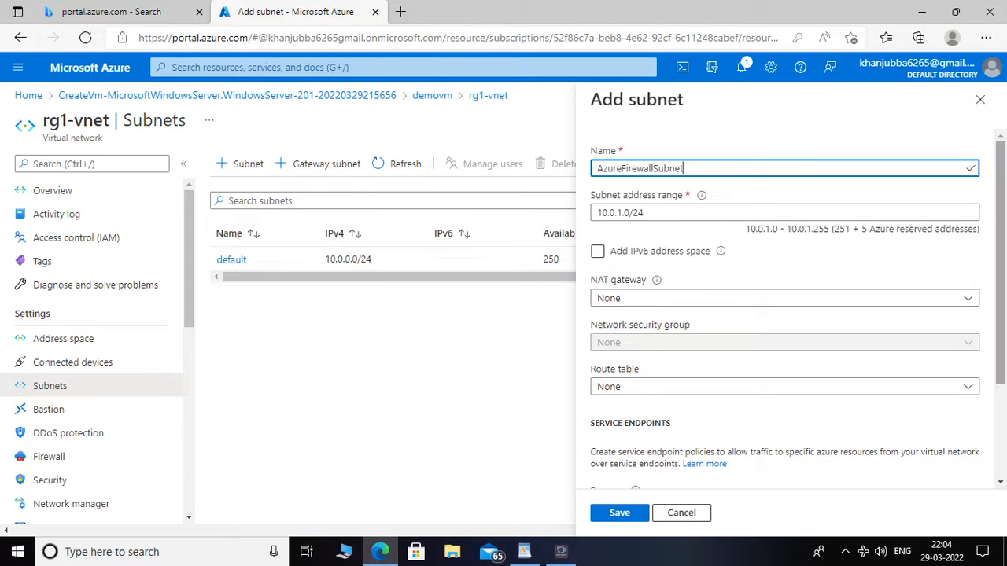
pyautogui.scroll(-2, 786, 315)
pyautogui.scroll(2, 787, 315)
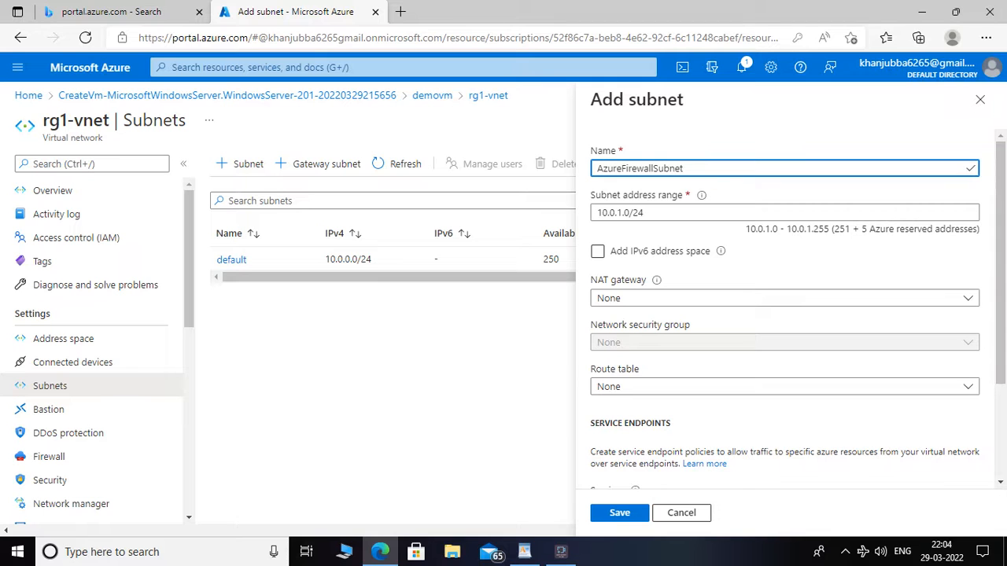
pyautogui.click(620, 512)
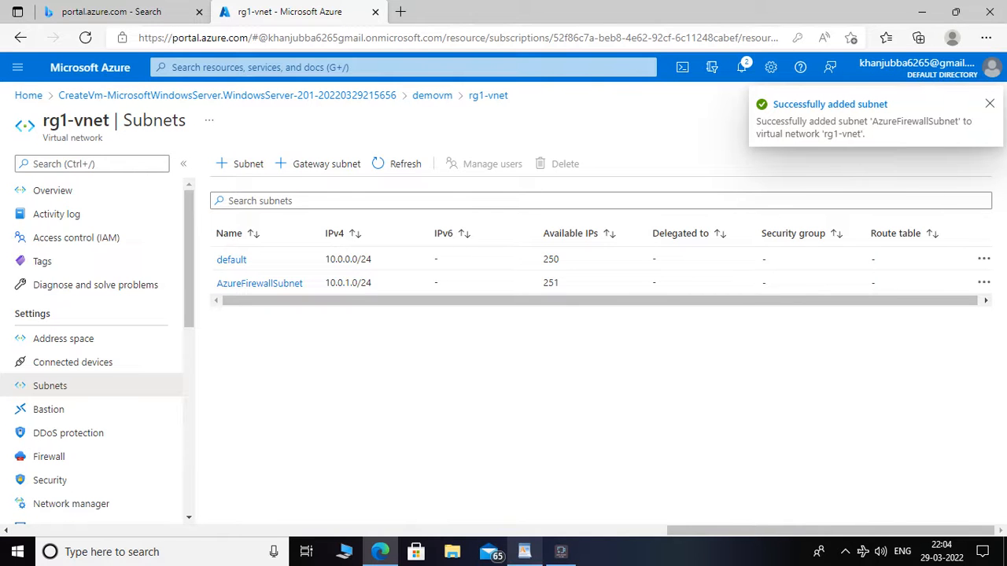
# Review step 2, "create firewall", in the WordPad setup notes and return to the Azure portal.
pyautogui.click(524, 551)
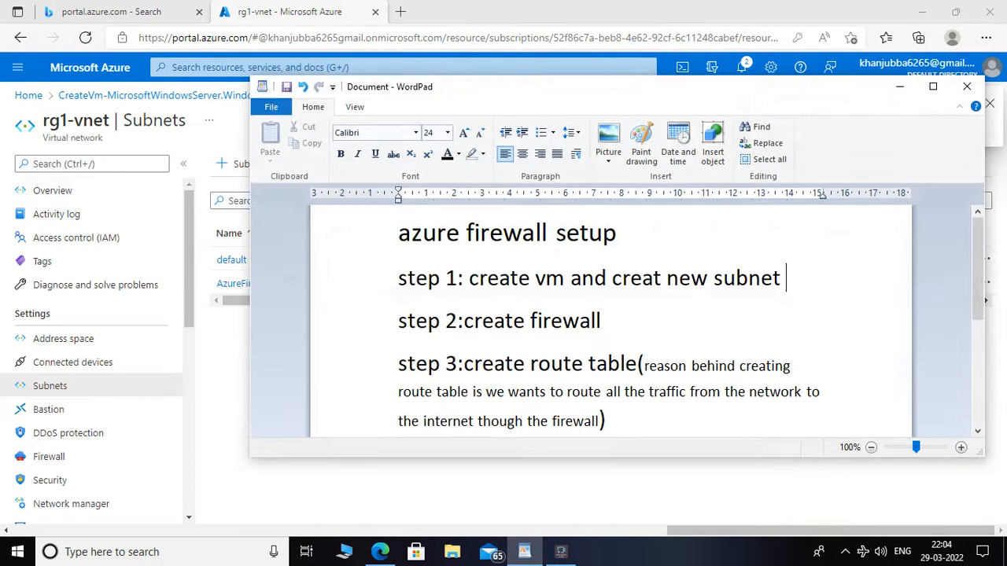
pyautogui.click(601, 321)
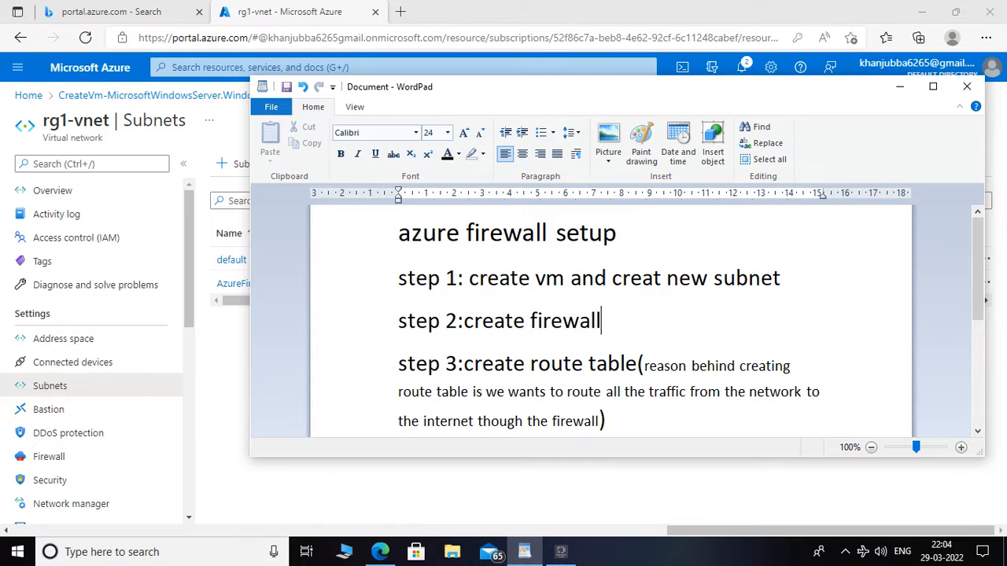
pyautogui.hotkey('ctrl', 'shift', 'Left')
pyautogui.hotkey('ctrl', 'shift', 'Left')
pyautogui.hotkey('ctrl', 'shift', 'Left')
pyautogui.hotkey('ctrl', 'shift', 'Left')
pyautogui.hotkey('ctrl', 'shift', 'Left')
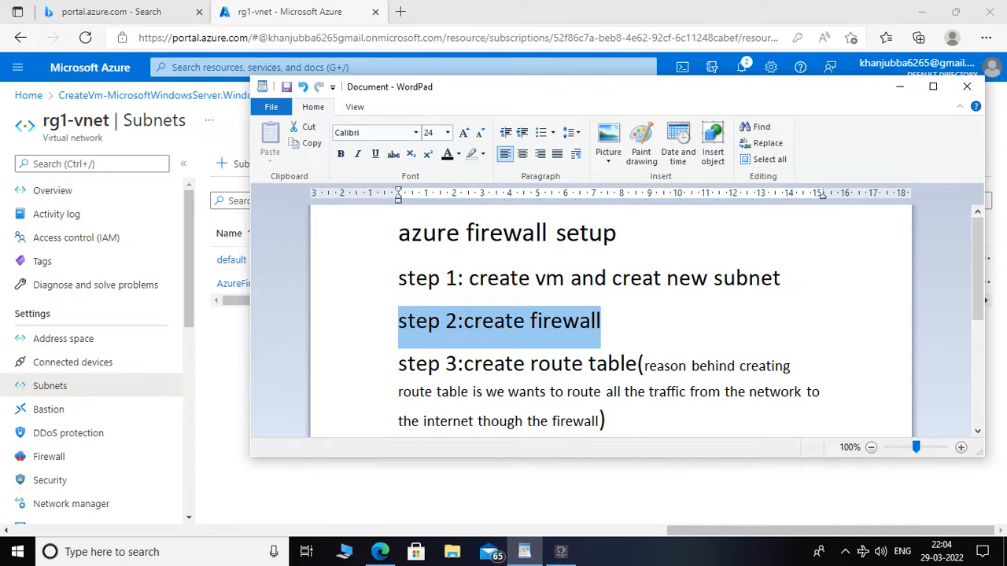
pyautogui.click(601, 321)
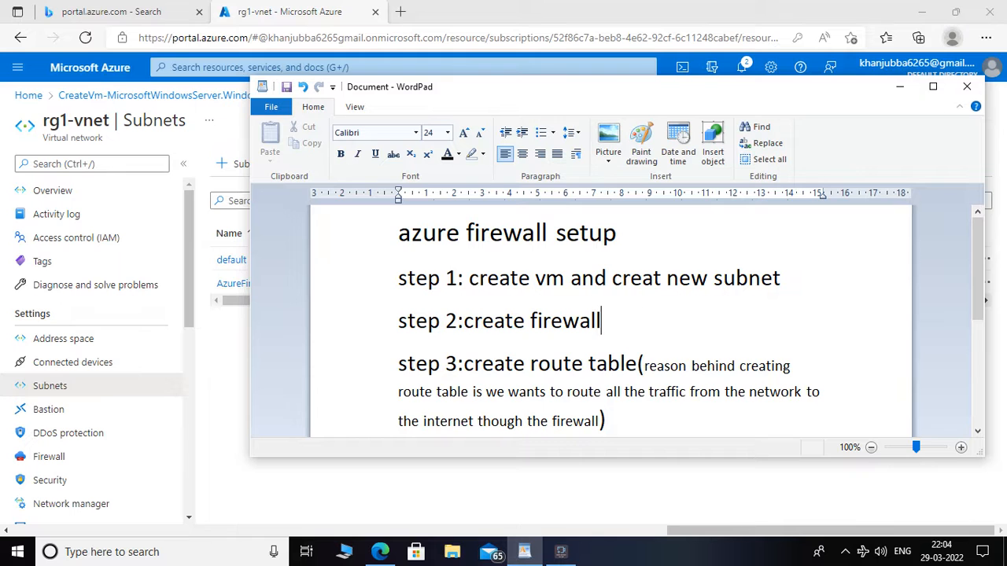
pyautogui.click(900, 87)
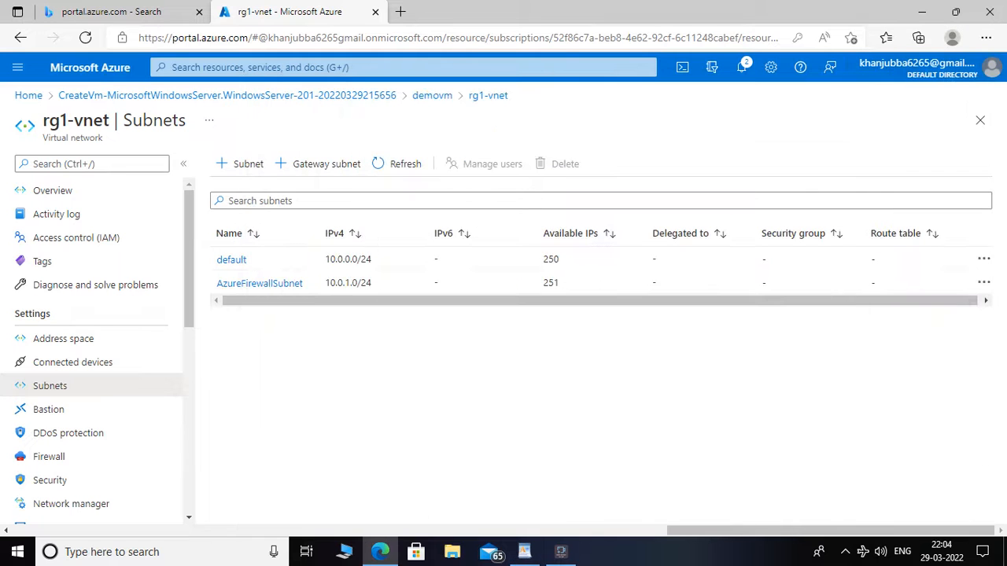
# Start creating a new firewall from the Firewalls service and assign it to resource group rg1.
pyautogui.click(403, 68)
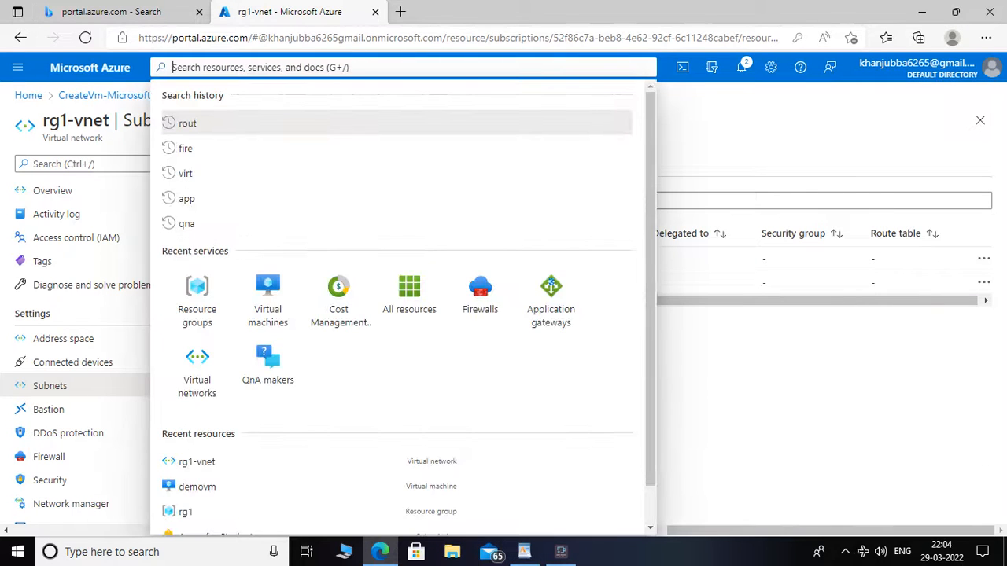
pyautogui.write('fi')
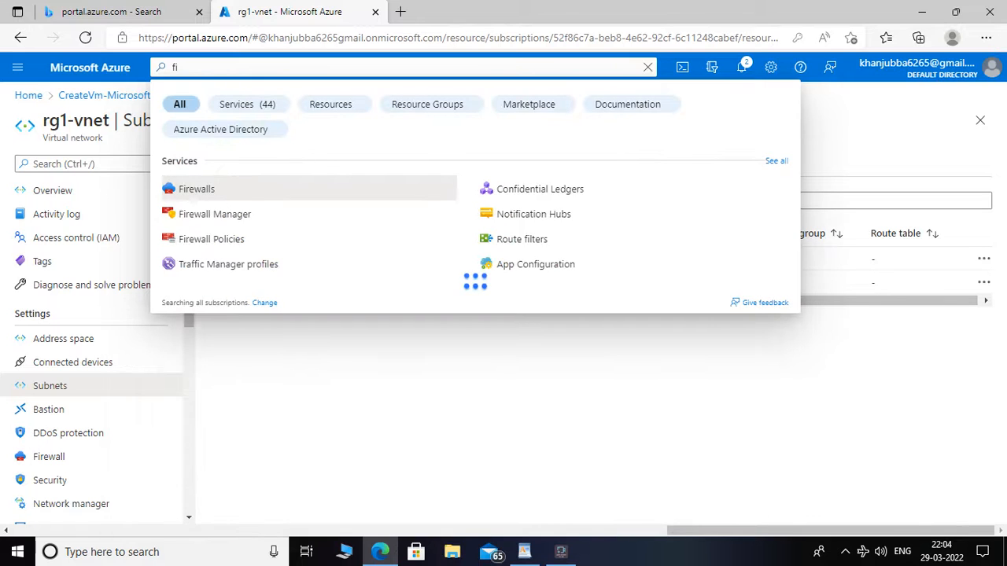
pyautogui.click(197, 189)
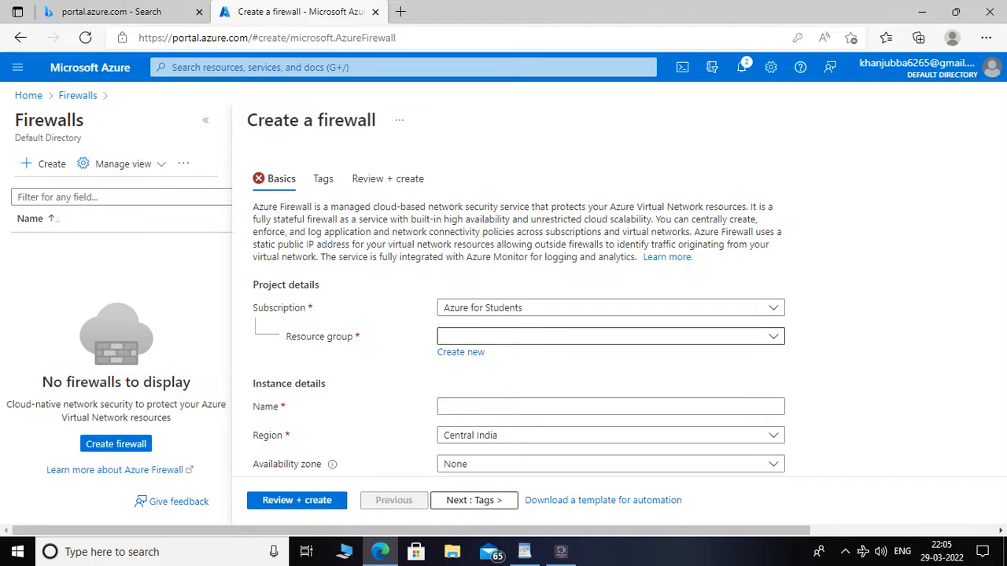
pyautogui.click(610, 336)
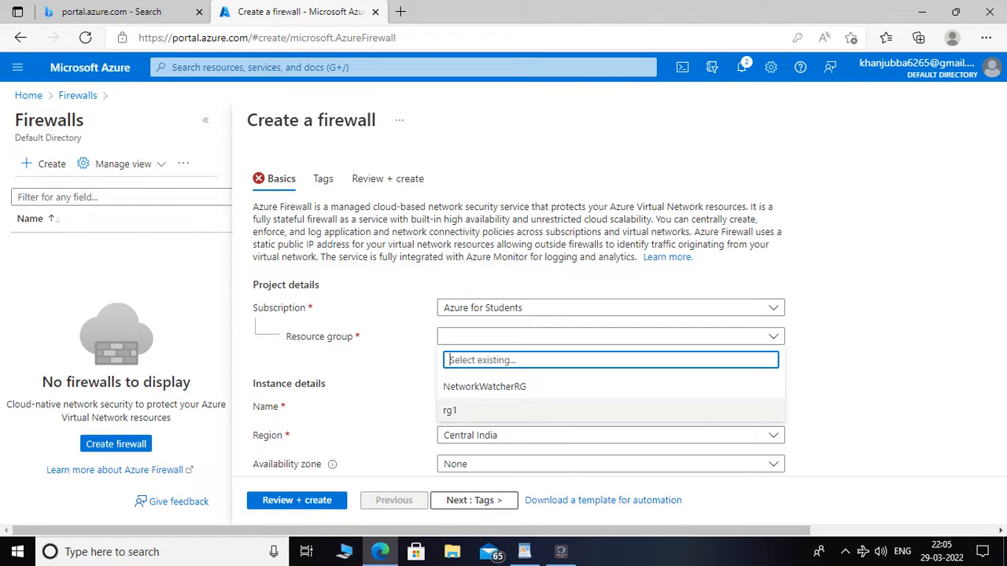
pyautogui.click(472, 409)
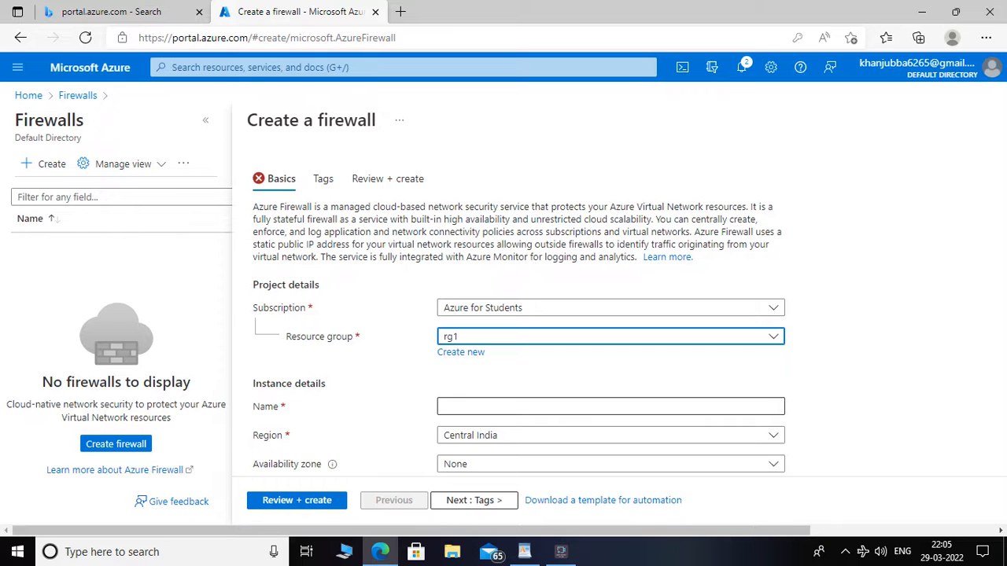
# Name the new firewall myfirewall and set its region to East US.
pyautogui.click(472, 407)
pyautogui.write('my')
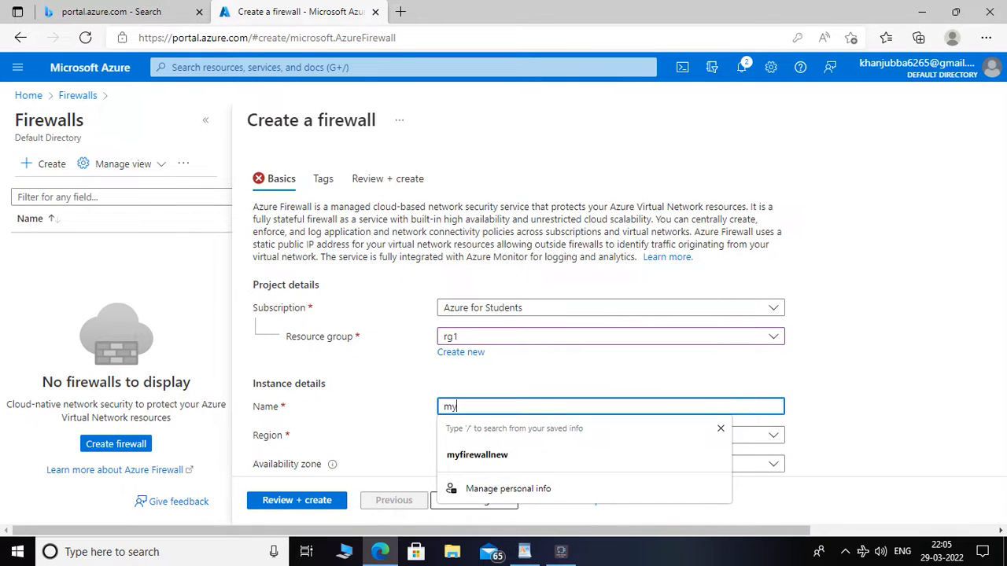
pyautogui.write('firewall')
pyautogui.press('Tab')
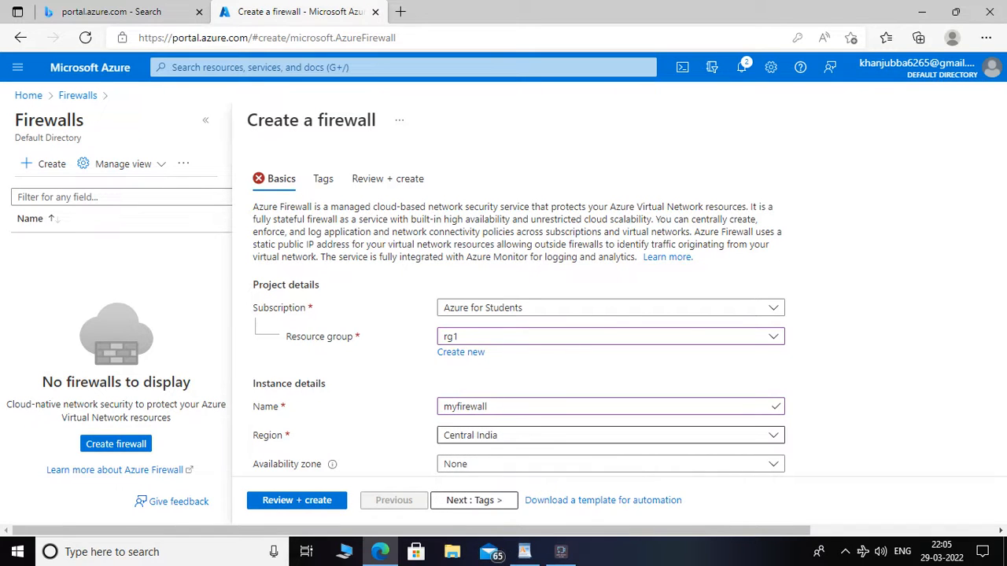
pyautogui.click(611, 435)
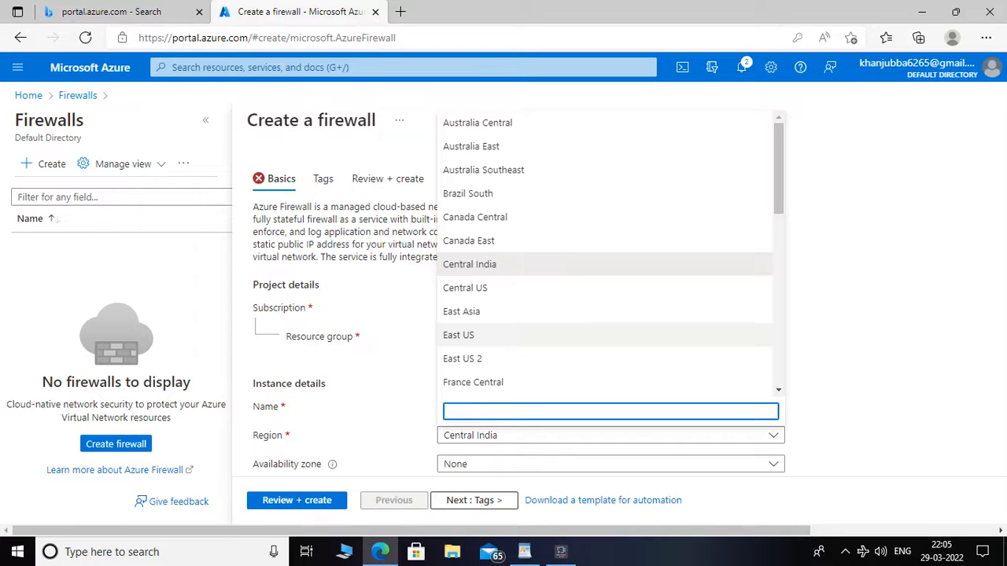
pyautogui.click(604, 335)
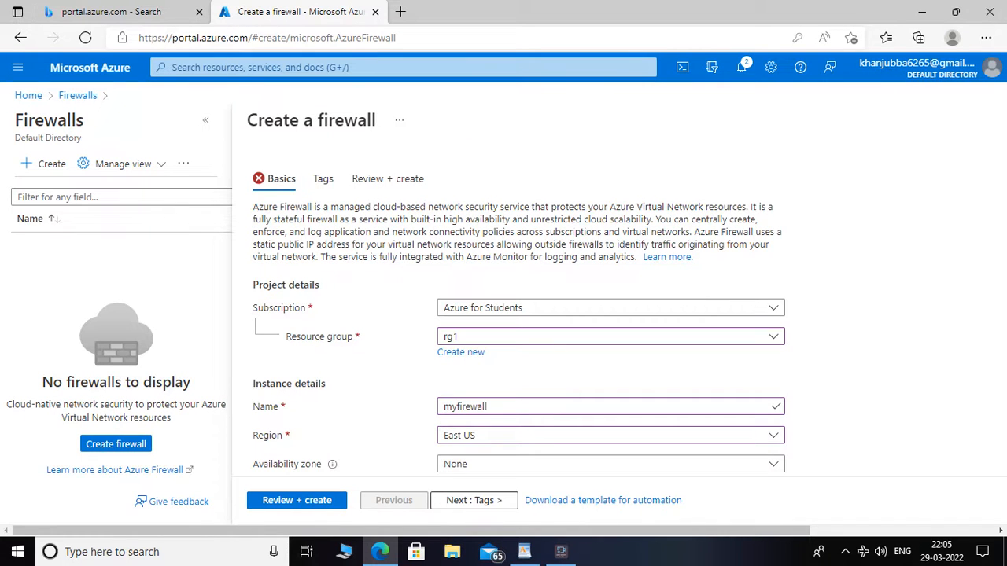
# Set the firewall tier to Standard and manage the firewall with Firewall rules (classic).
pyautogui.scroll(-3, 519, 315)
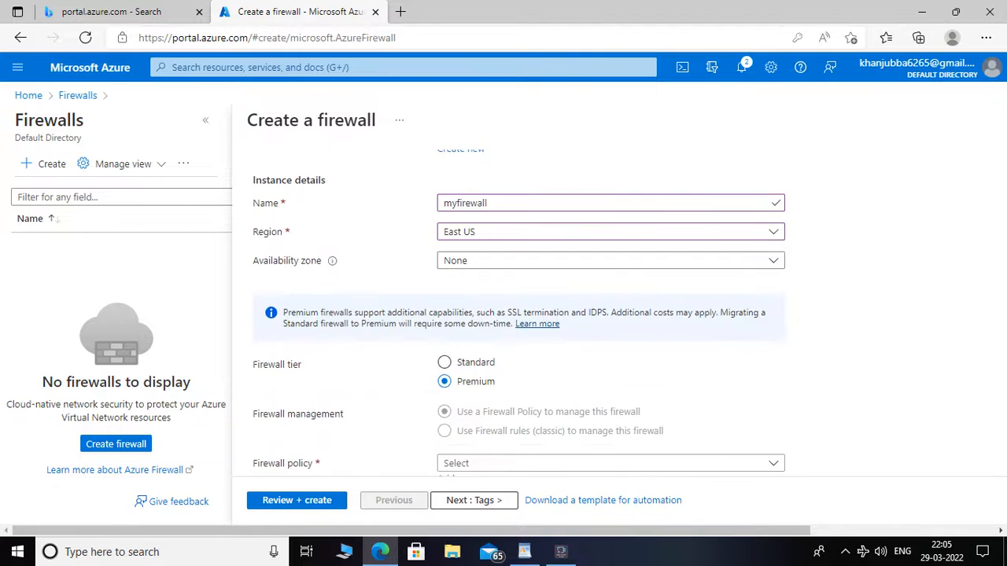
pyautogui.scroll(-1, 519, 315)
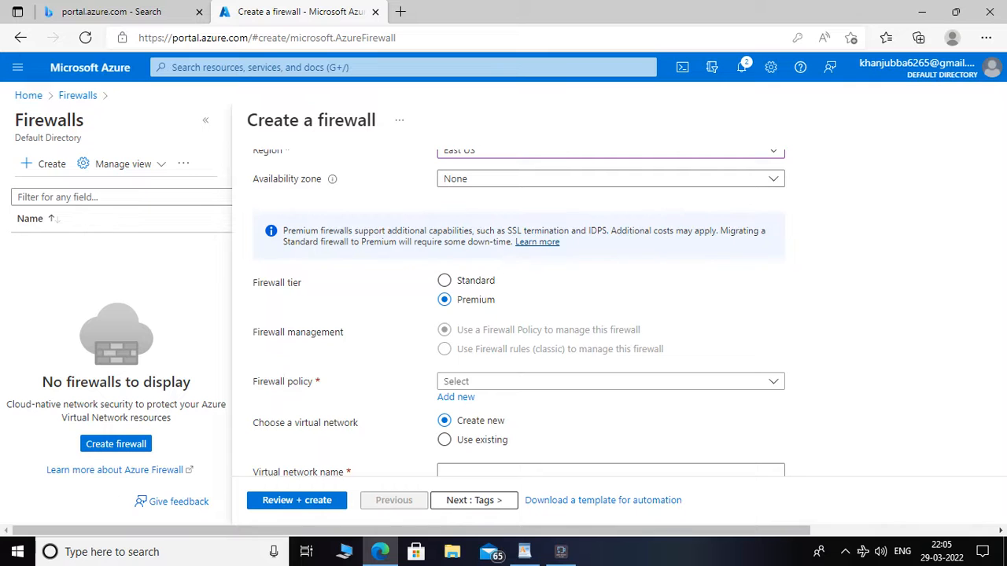
pyautogui.click(444, 280)
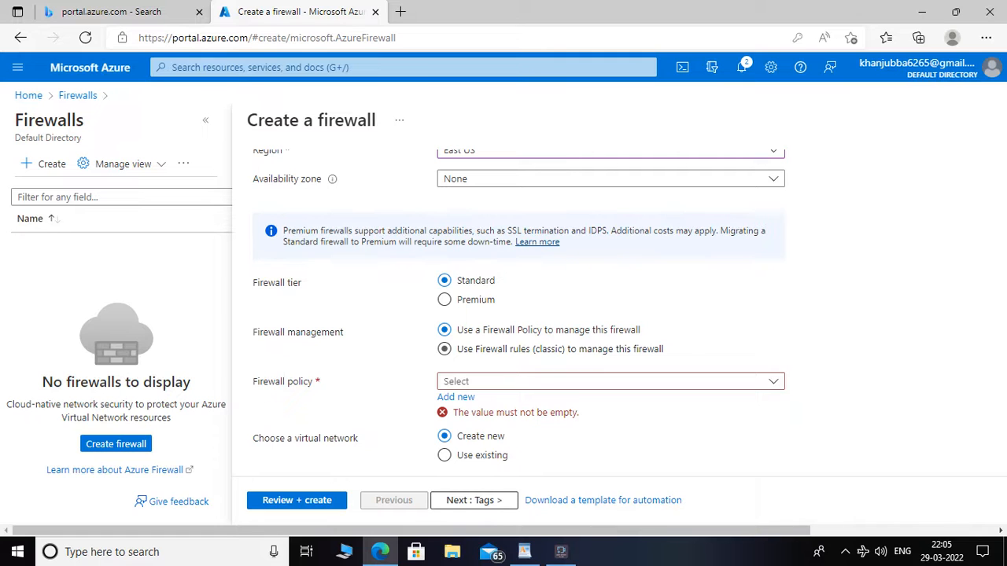
pyautogui.click(444, 348)
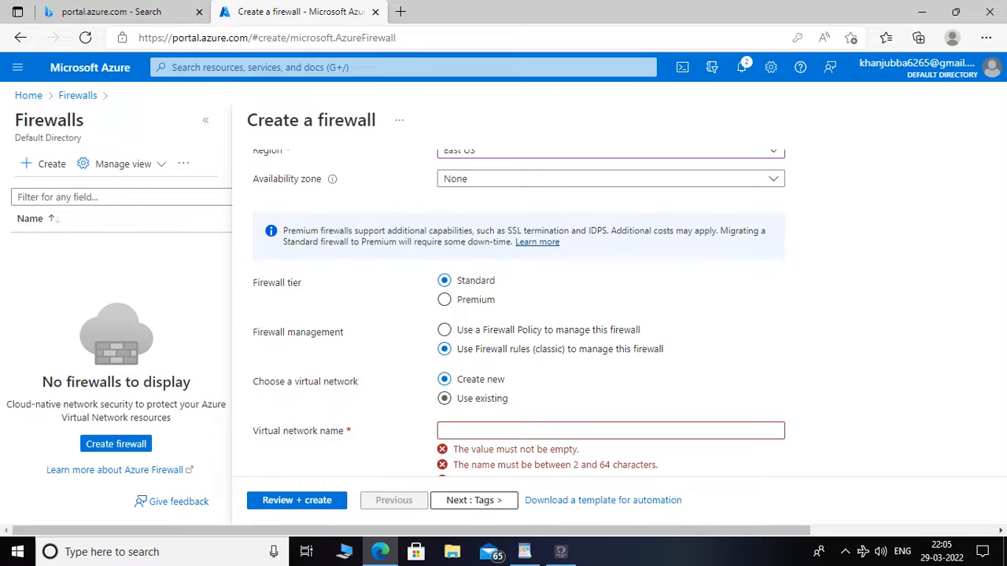
# Try to assign an existing virtual network to the new firewall.
pyautogui.click(445, 397)
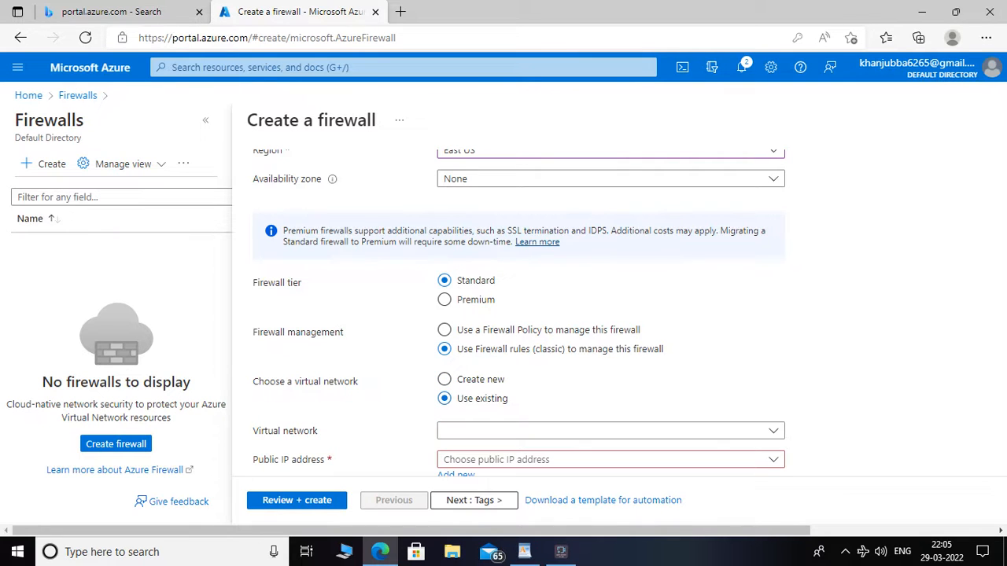
pyautogui.click(610, 431)
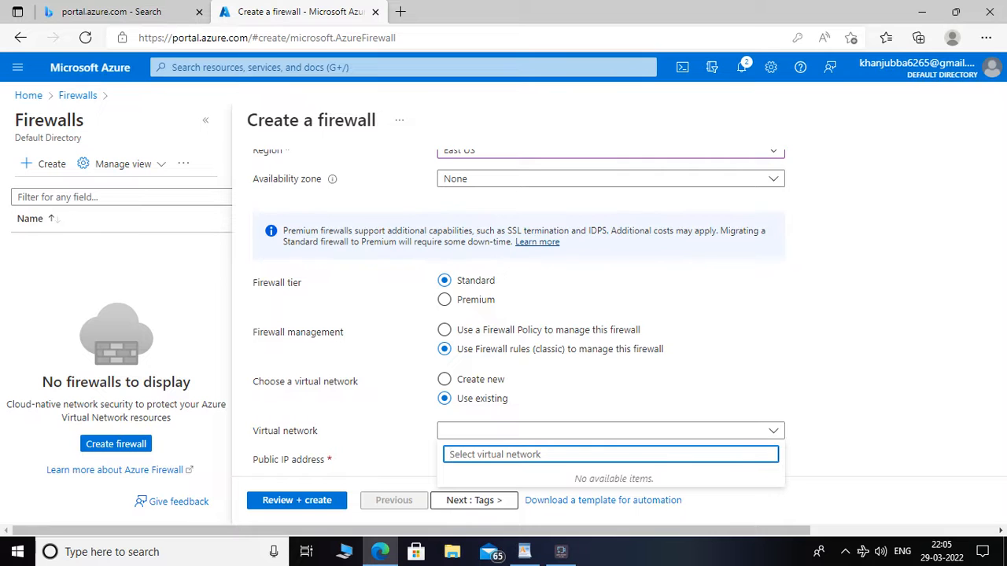
pyautogui.press('Escape')
pyautogui.scroll(-1, 519, 315)
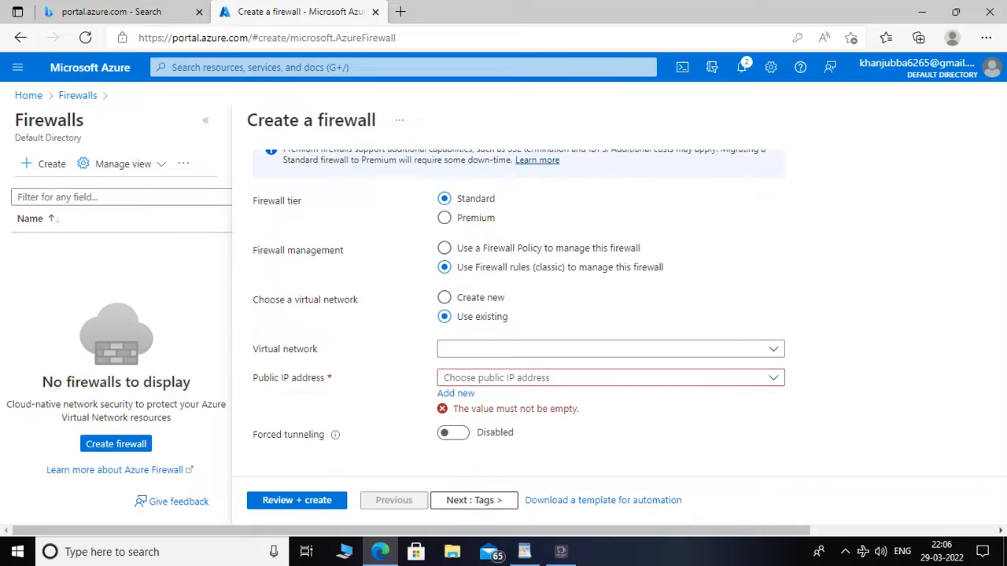
pyautogui.click(610, 348)
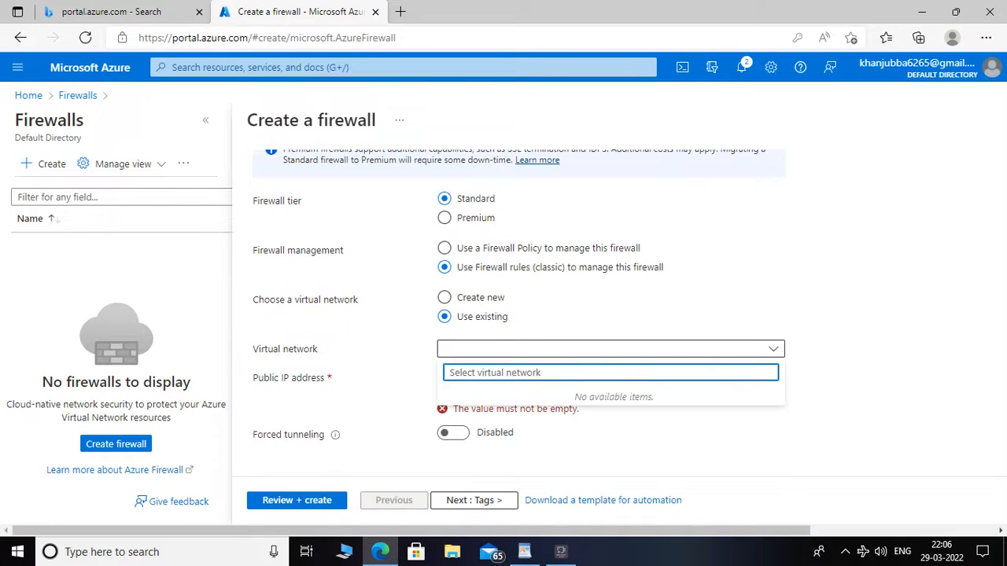
pyautogui.click(613, 397)
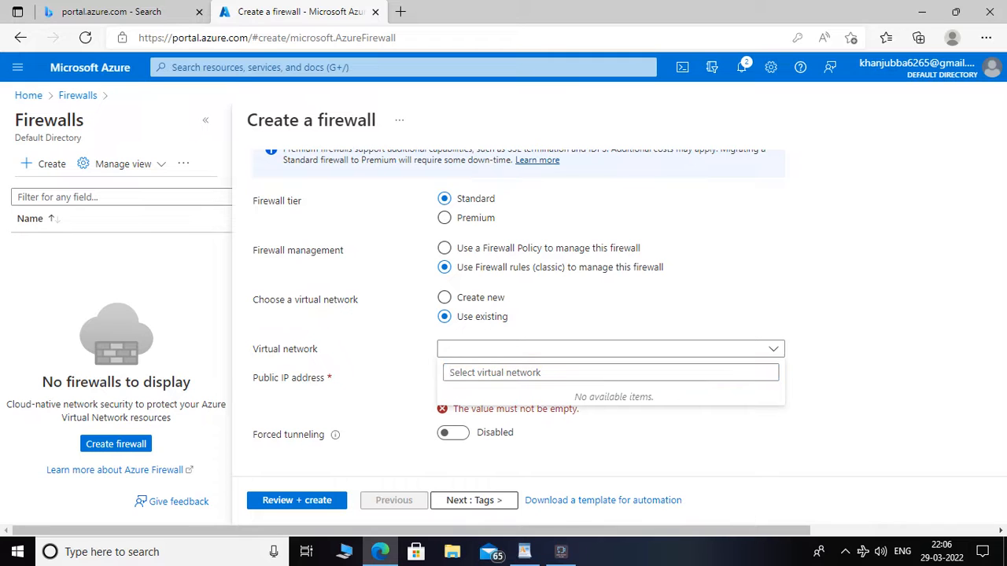
pyautogui.click(610, 349)
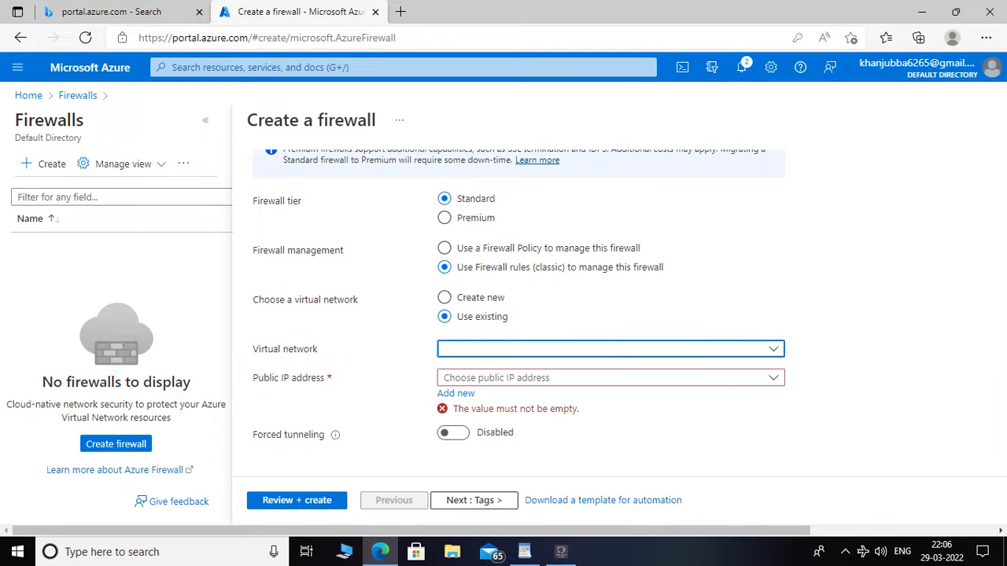
pyautogui.click(610, 348)
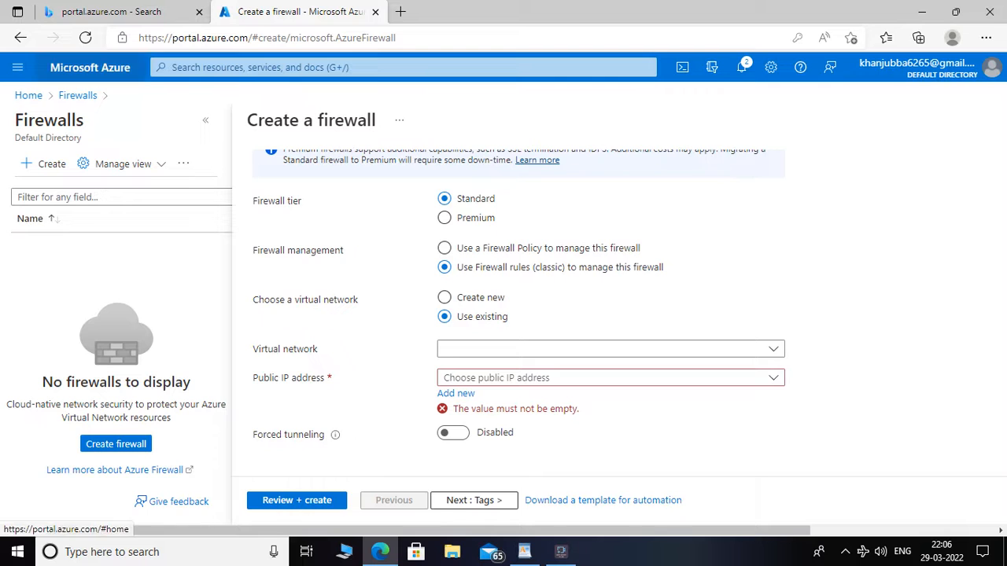
# Reload the firewall creation form and assign the firewall to resource group rg1 again.
pyautogui.click(85, 37)
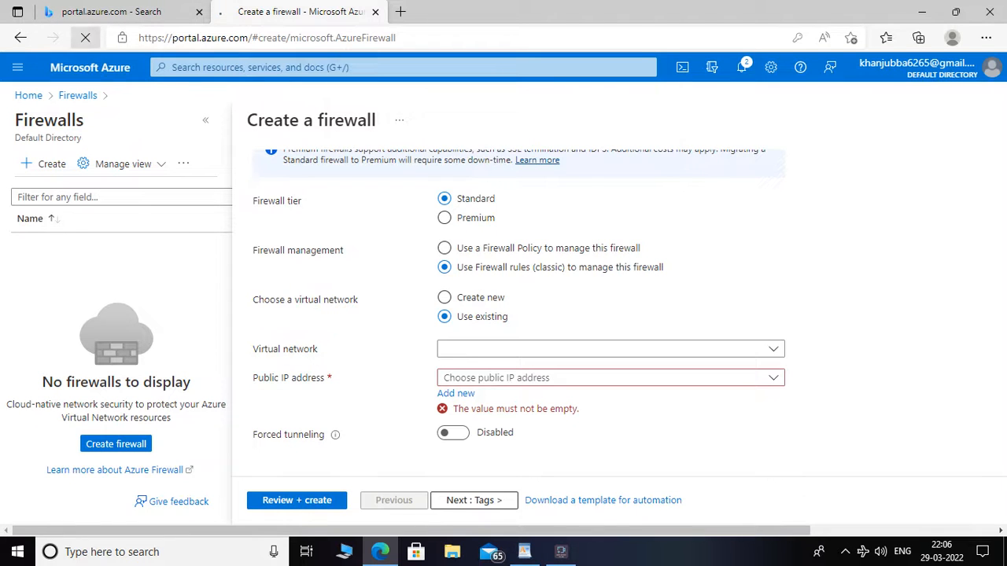
pyautogui.click(572, 117)
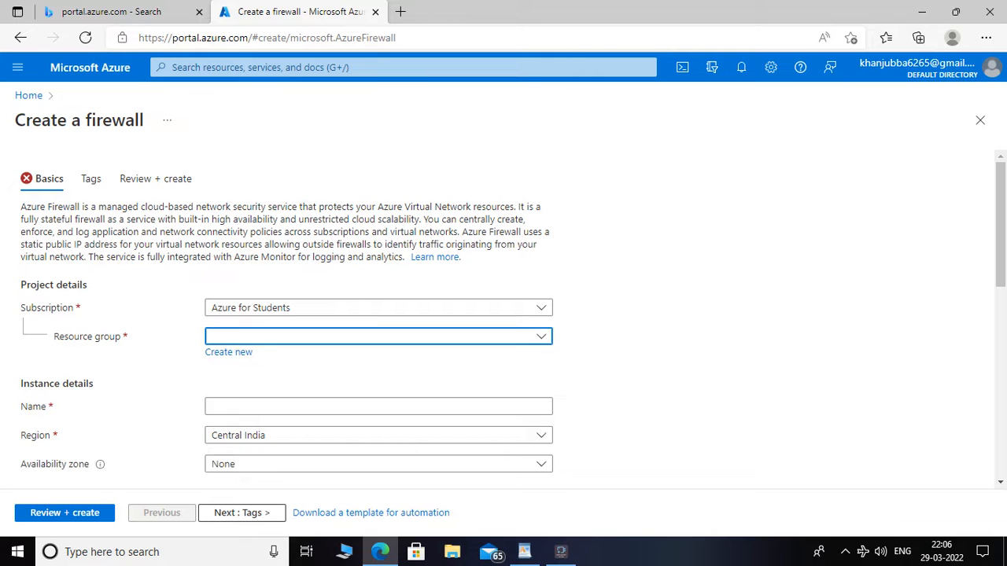
pyautogui.click(377, 336)
pyautogui.click(218, 409)
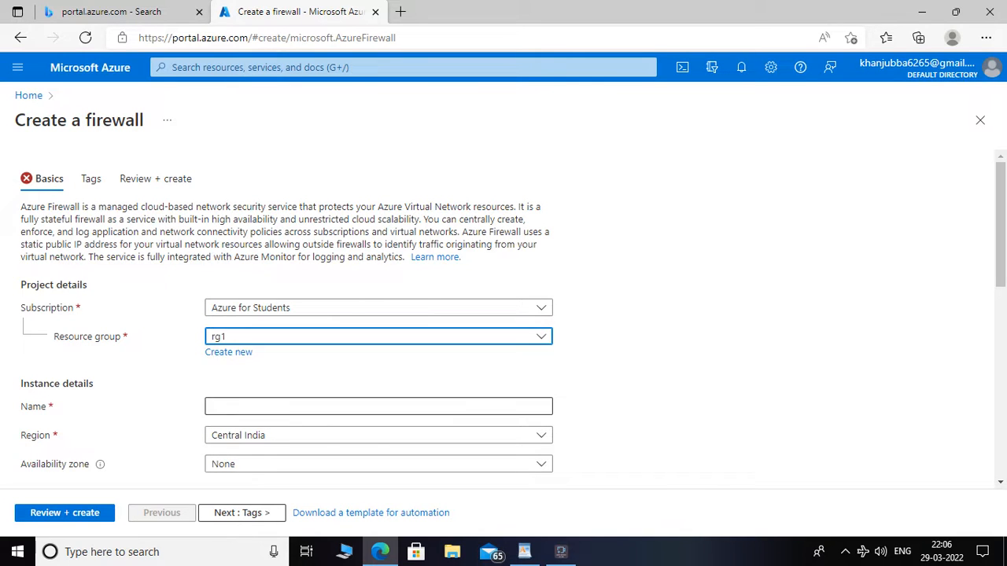
# Name the firewall myfirewall and set its region to East US.
pyautogui.click(221, 406)
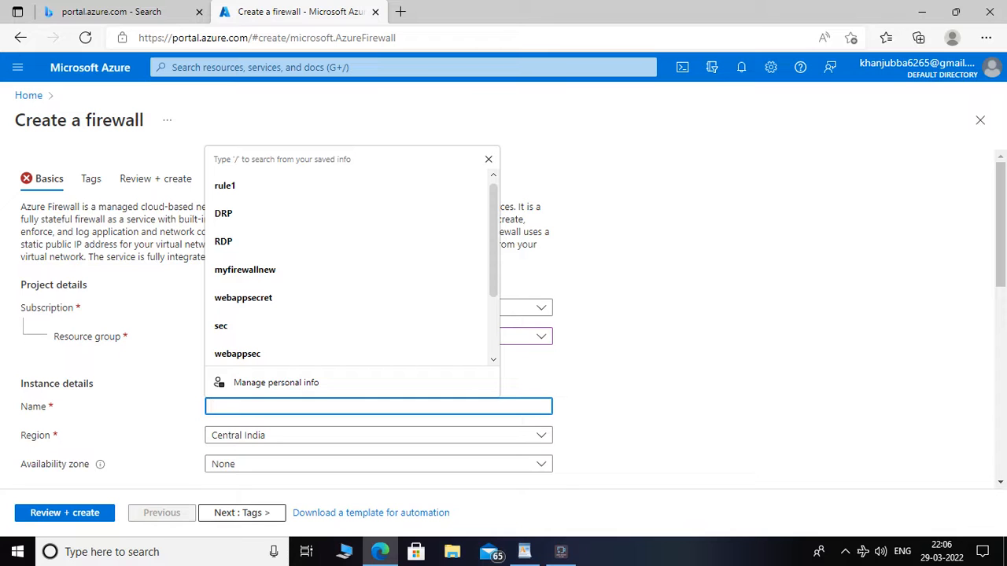
pyautogui.write('m')
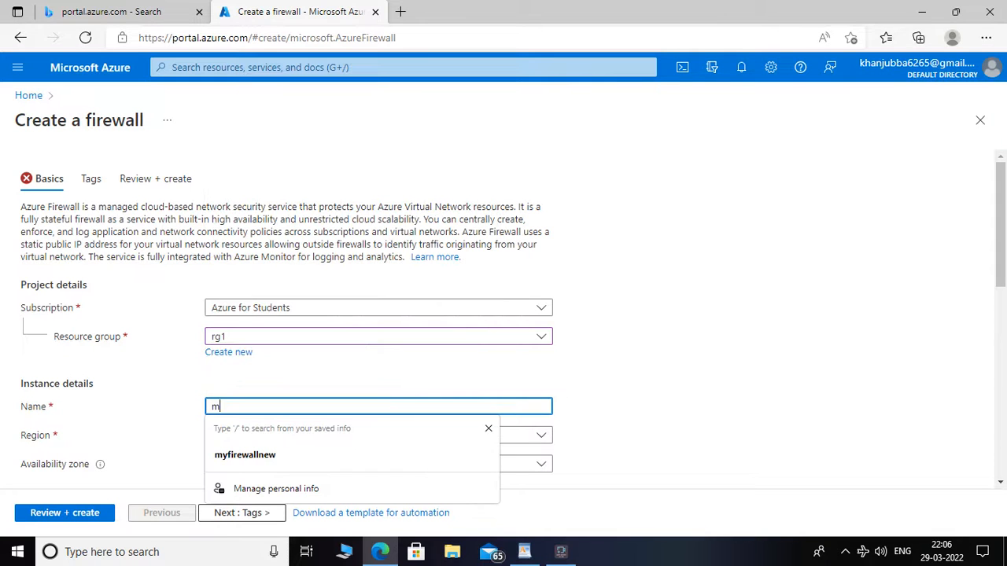
pyautogui.write('yfirewall')
pyautogui.press('Tab')
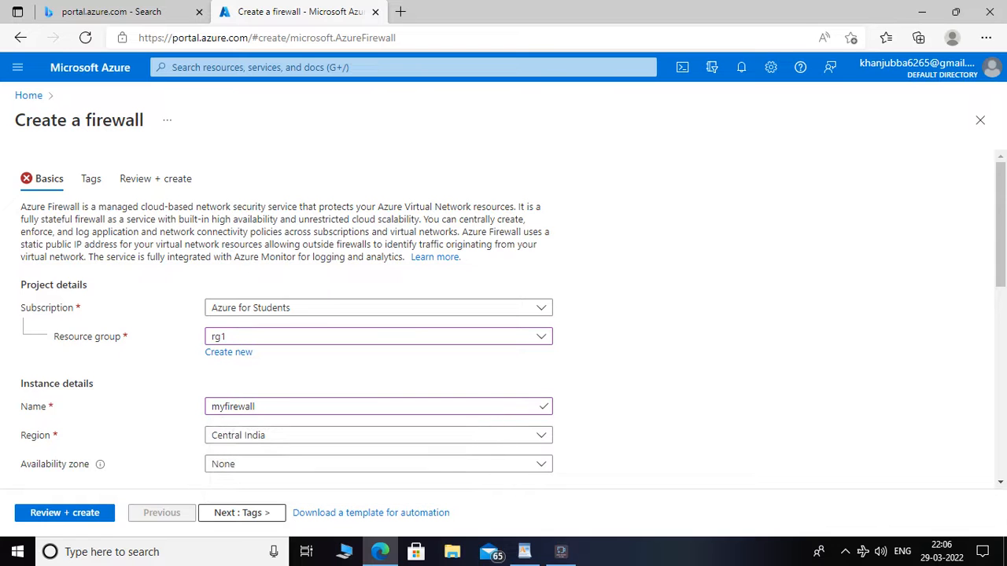
pyautogui.press('Return')
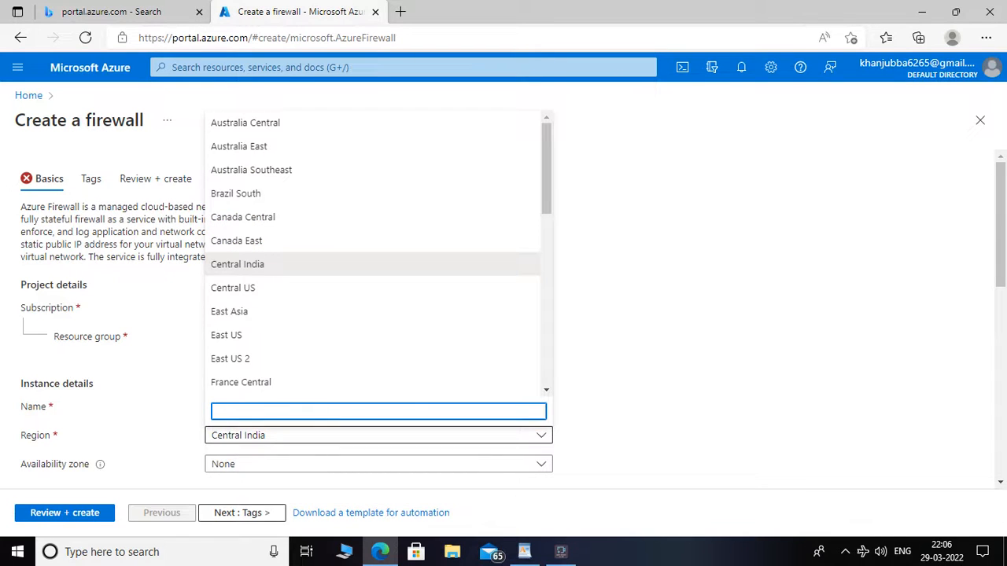
pyautogui.press('Up')
pyautogui.press('Up')
pyautogui.press('Up')
pyautogui.press('Return')
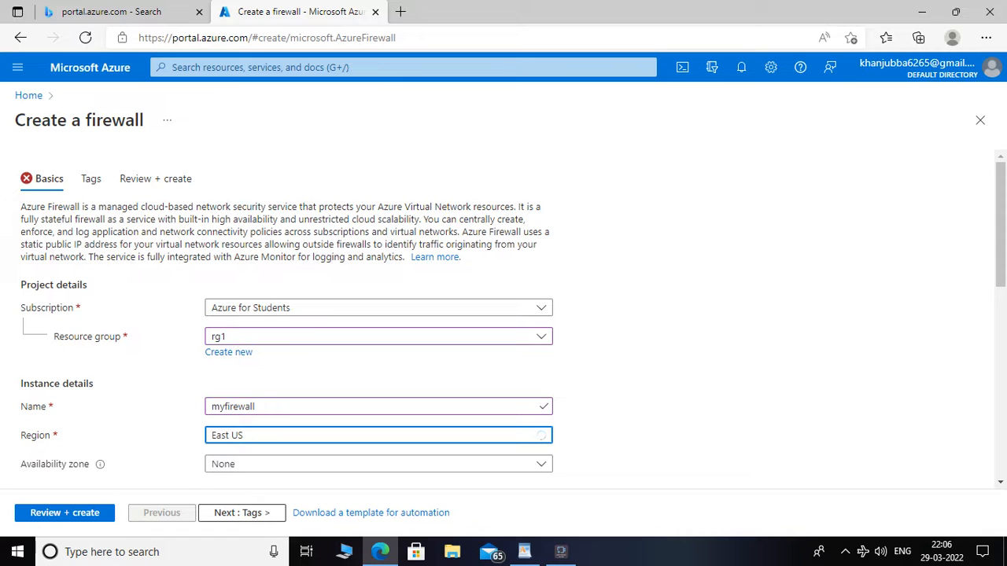
# Set the firewall to the Standard tier with Firewall rules (classic) management and the use of an existing virtual network.
pyautogui.scroll(-3, 503, 319)
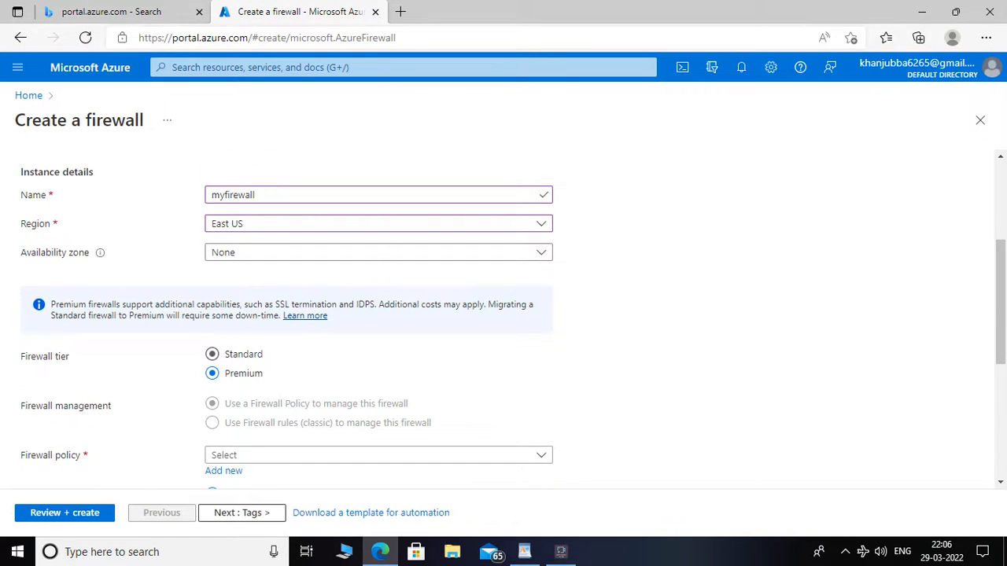
pyautogui.click(212, 354)
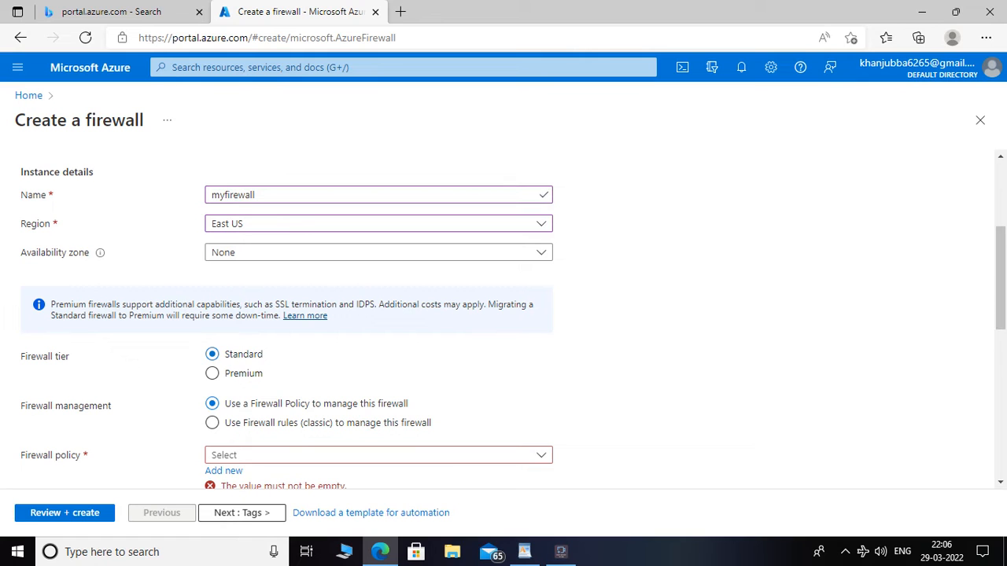
pyautogui.click(212, 422)
pyautogui.click(213, 472)
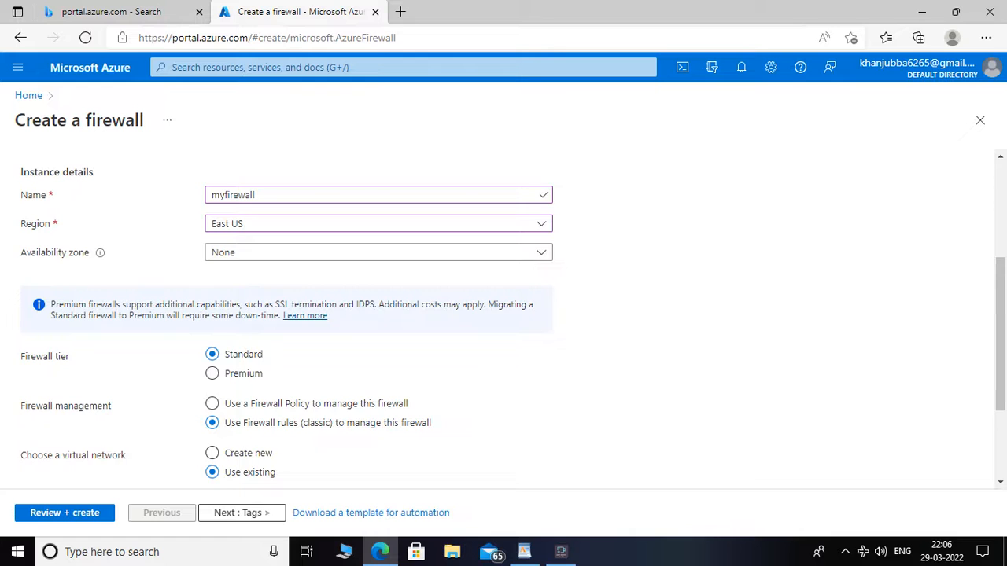
pyautogui.scroll(-2, 511, 315)
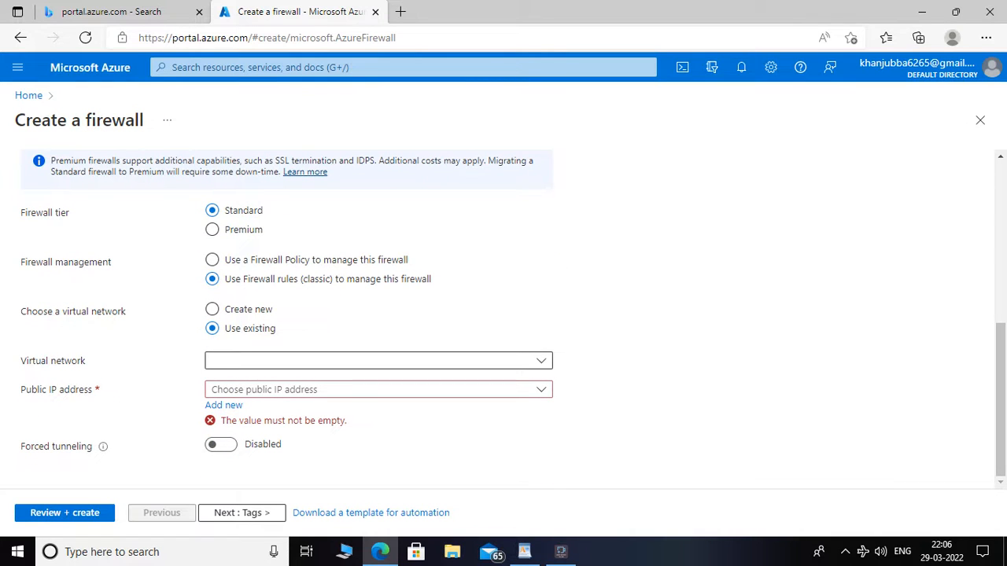
pyautogui.click(377, 360)
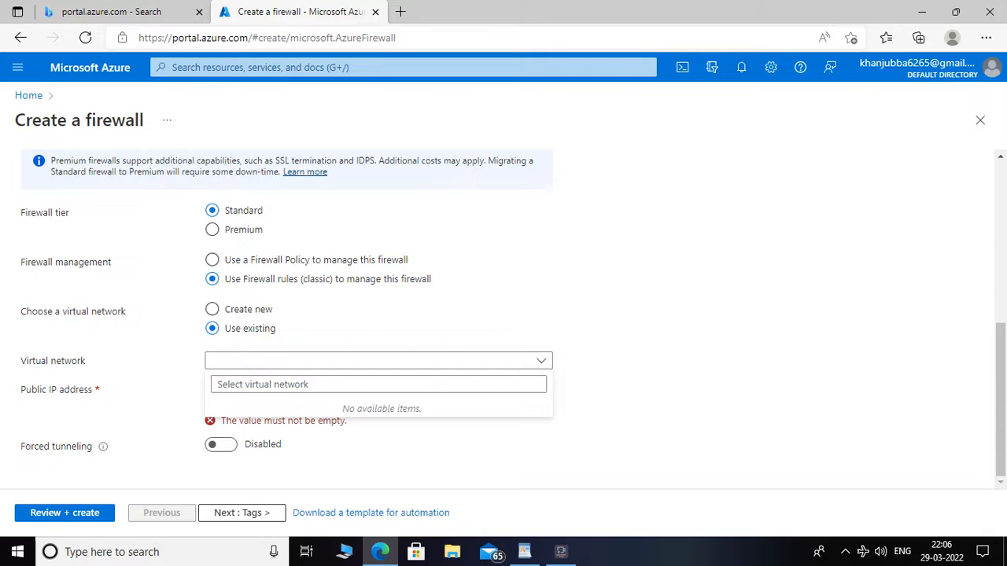
pyautogui.press('Escape')
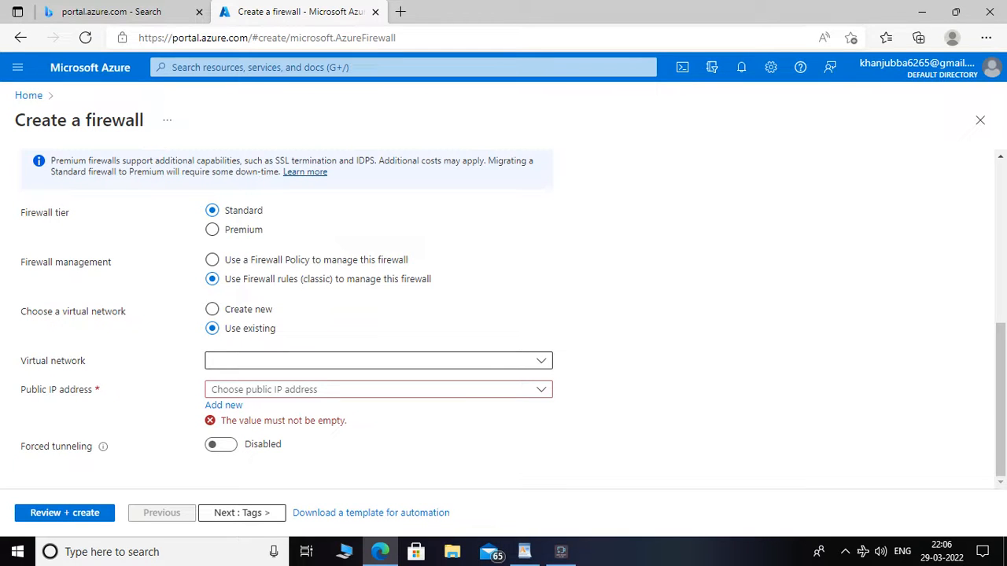
pyautogui.click(377, 361)
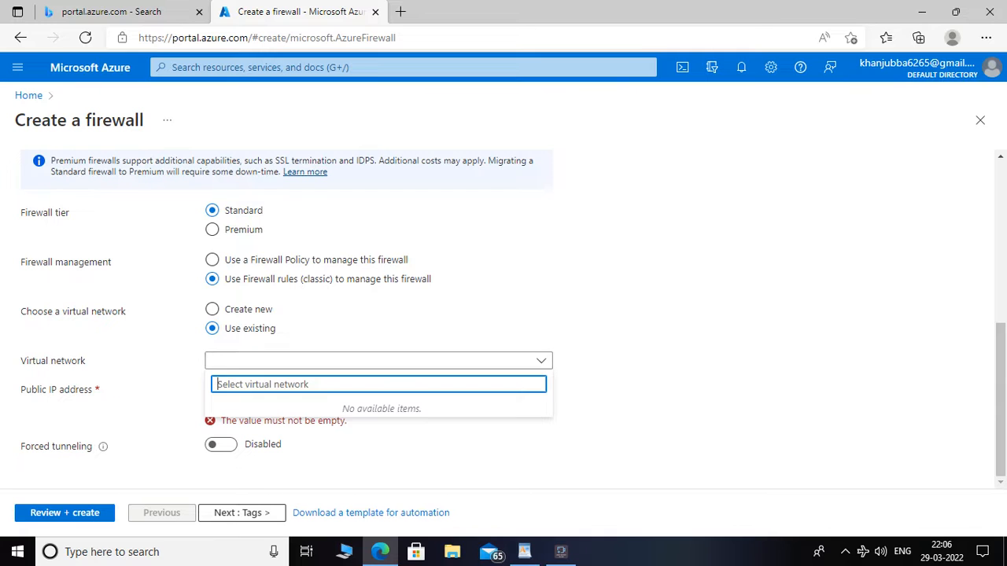
pyautogui.press('Escape')
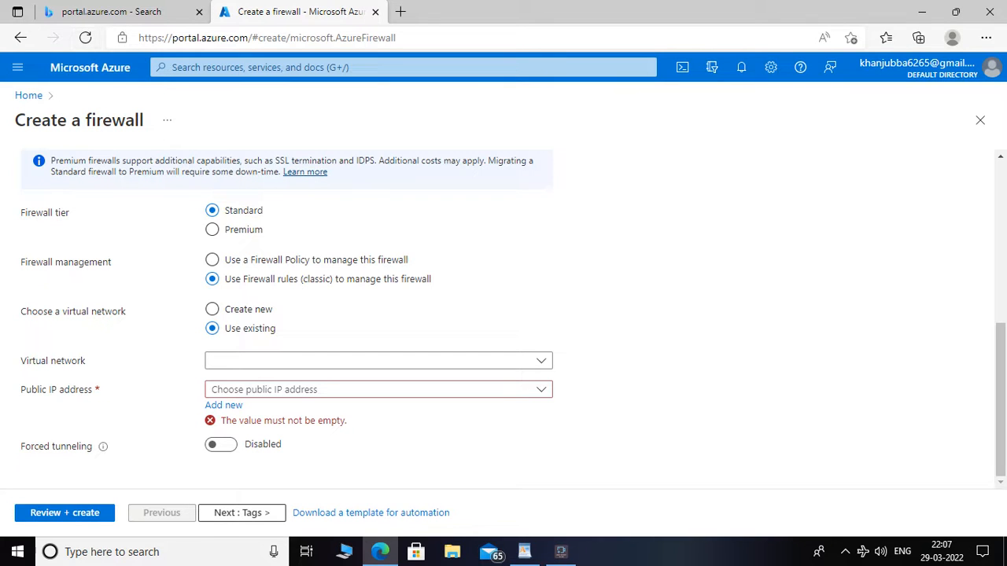
pyautogui.click(561, 552)
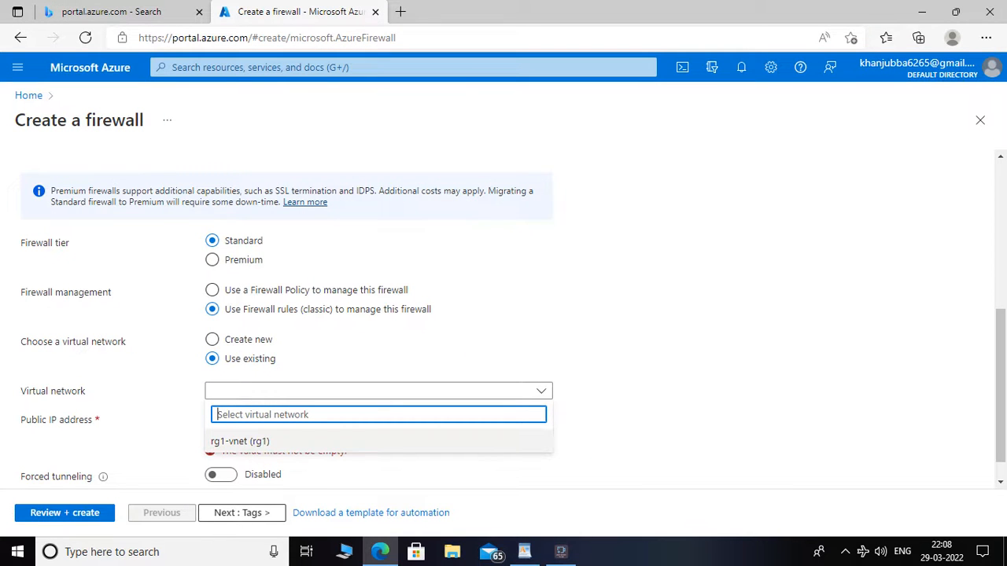
# Choose rg1-vnet (rg1) as the firewall's virtual network and add a new public IP address named public-pip.
pyautogui.click(240, 441)
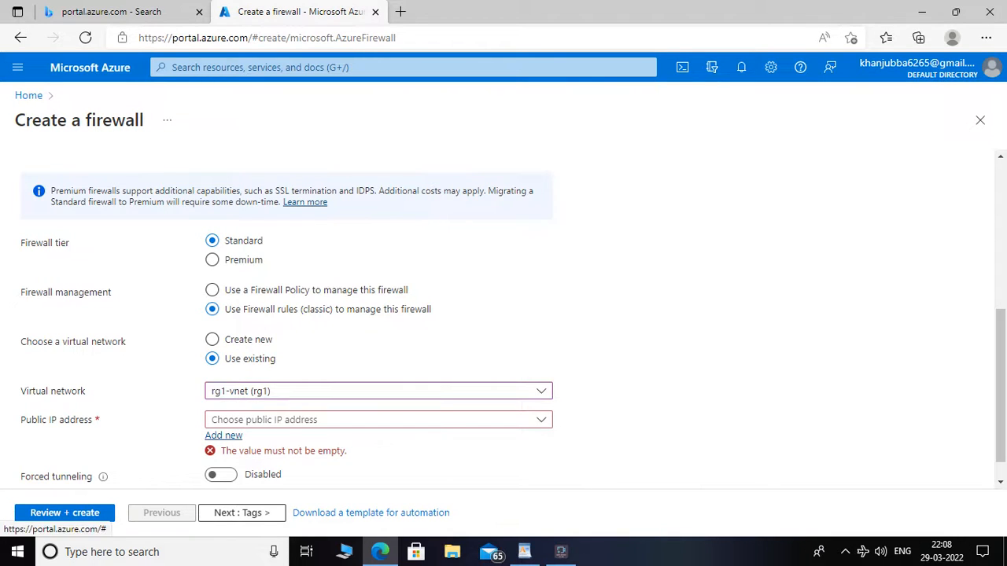
pyautogui.click(223, 434)
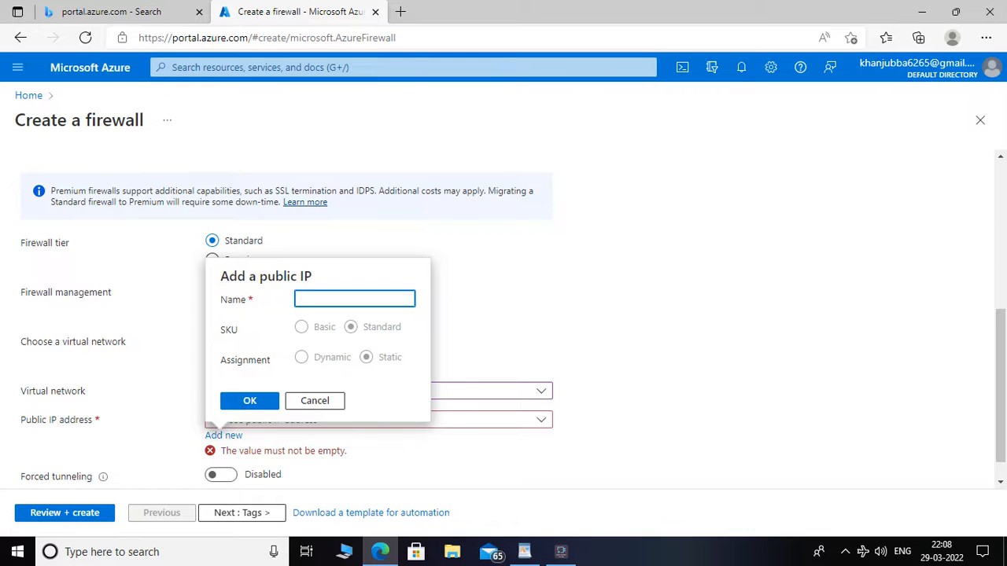
pyautogui.write('pu')
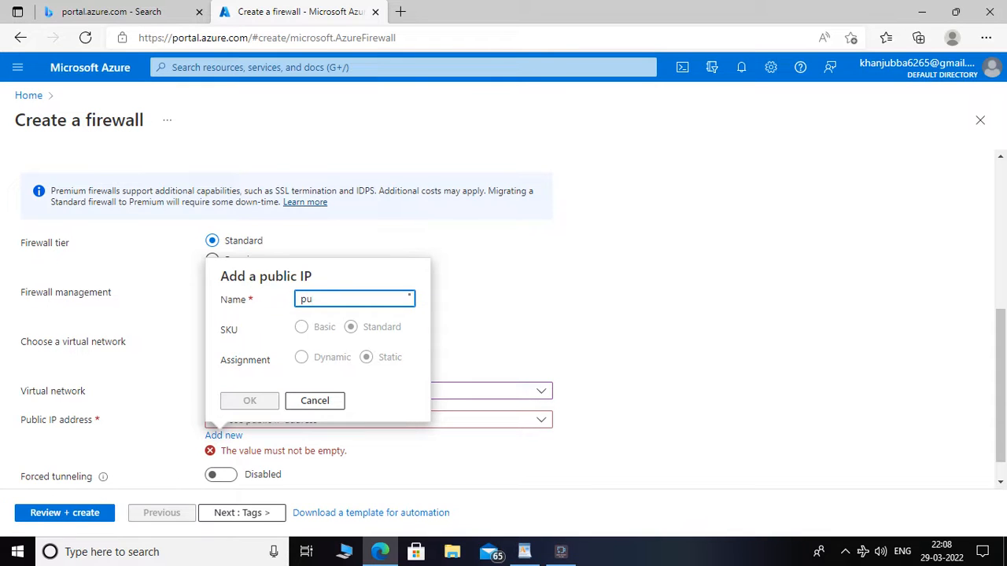
pyautogui.write('blic')
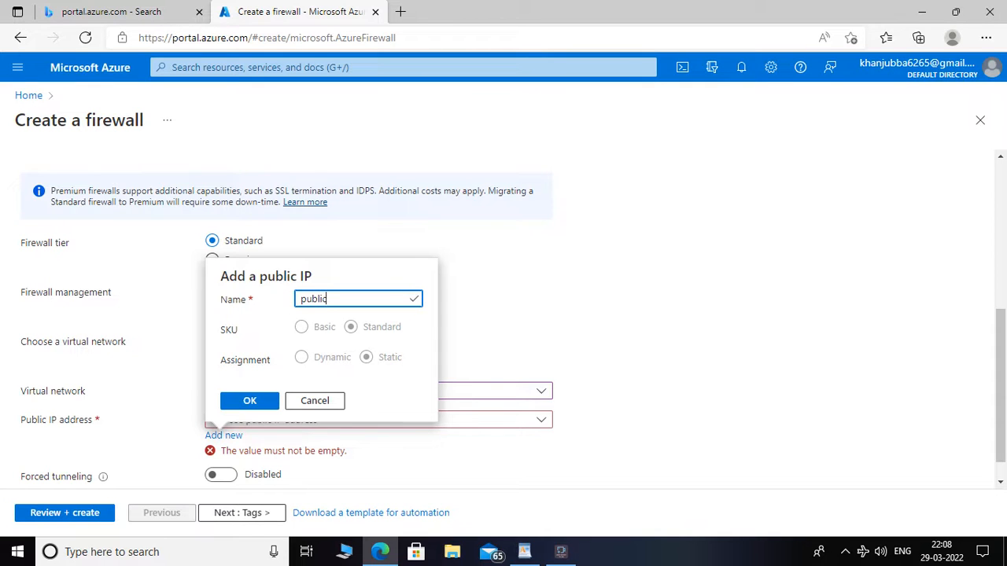
pyautogui.write('-pip')
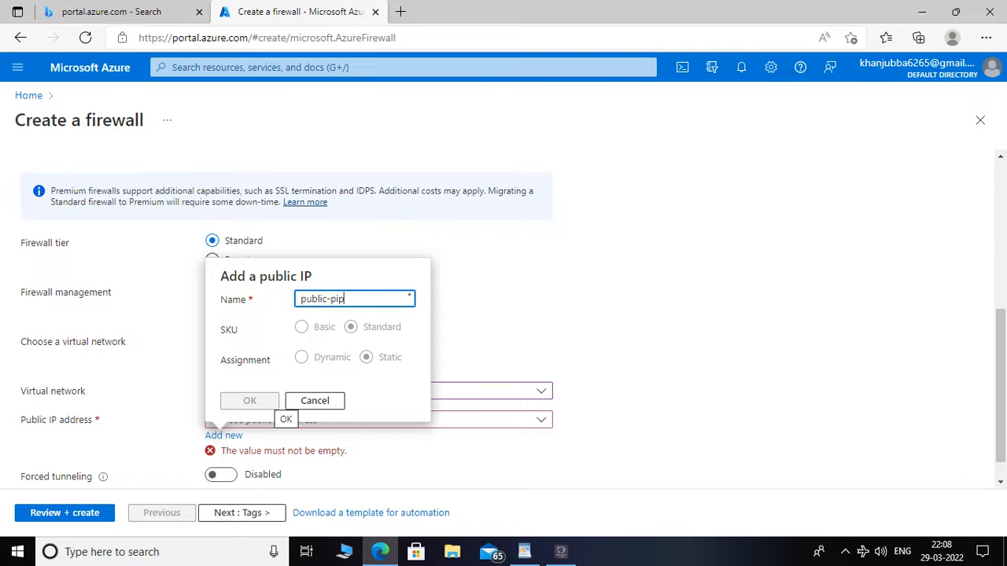
pyautogui.click(249, 400)
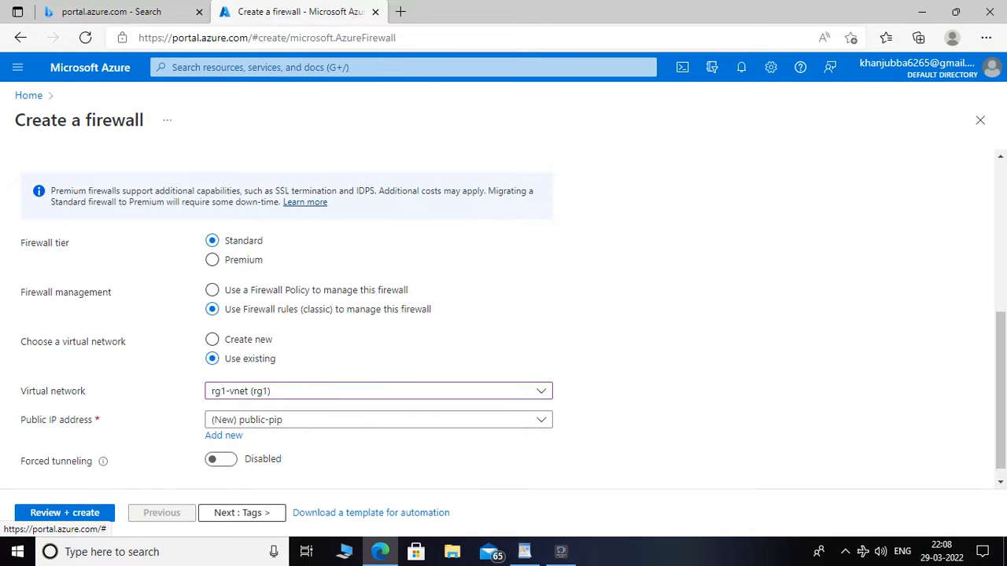
# Leave the tags empty, validate the firewall configuration and create the firewall.
pyautogui.scroll(-1, 514, 318)
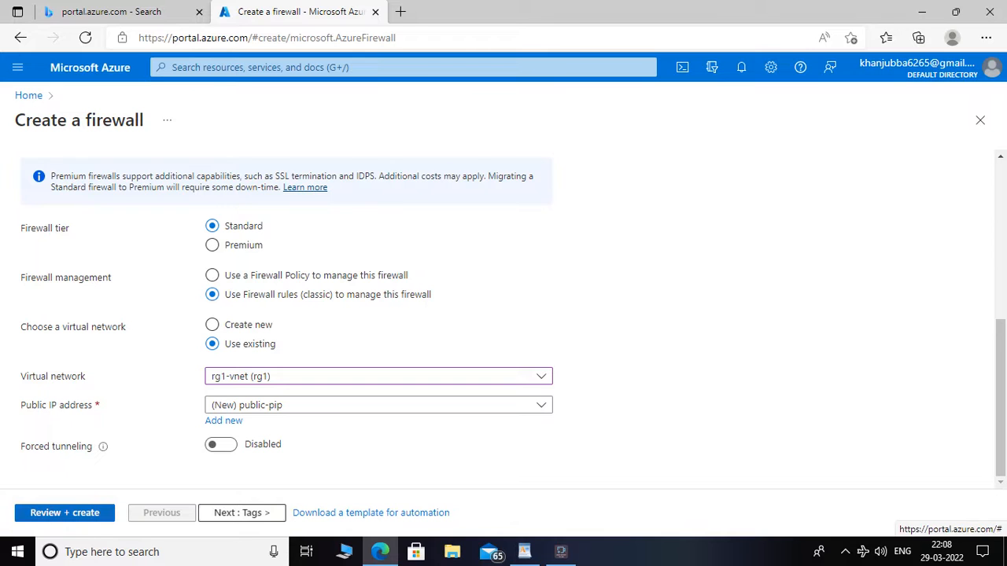
pyautogui.click(242, 512)
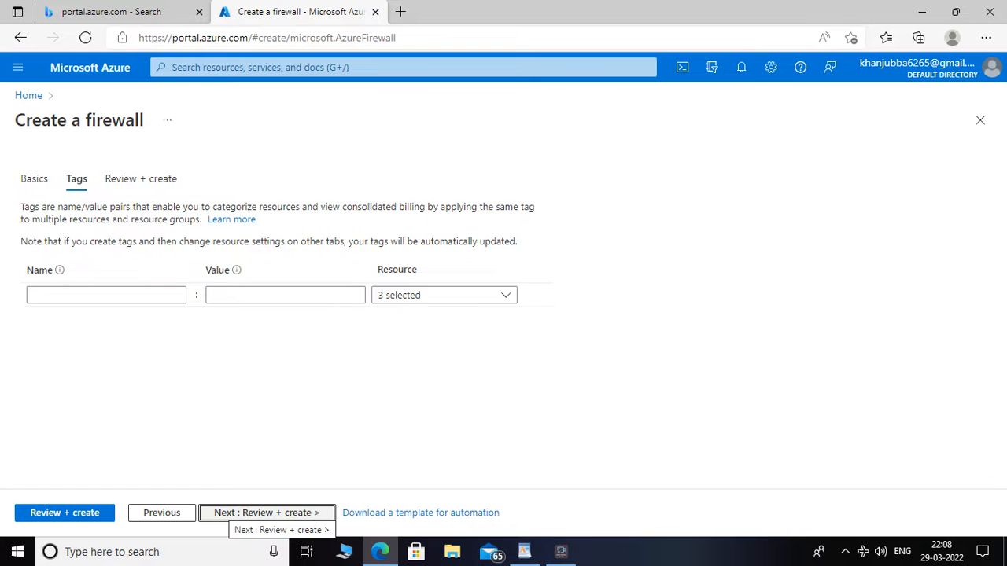
pyautogui.click(71, 513)
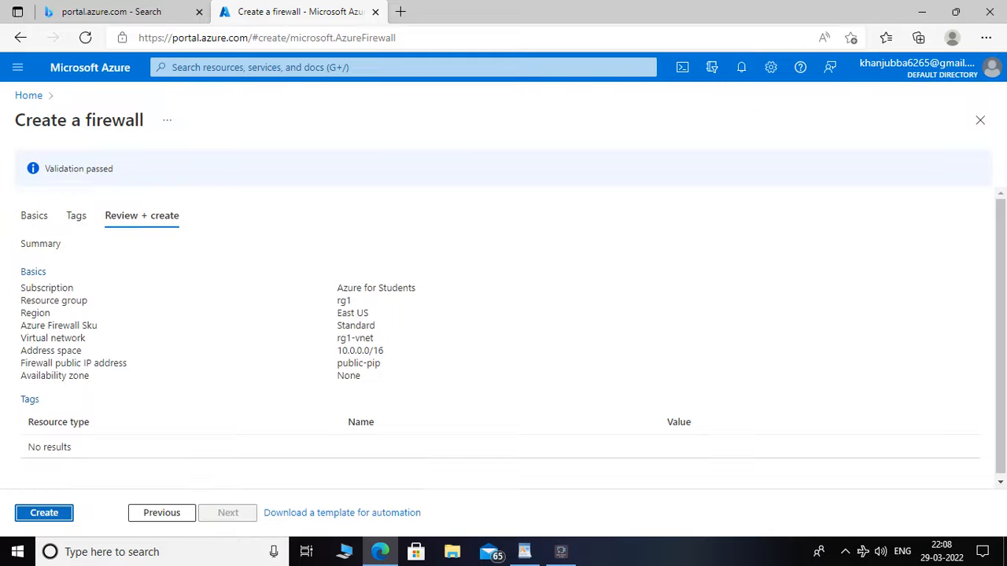
pyautogui.click(44, 513)
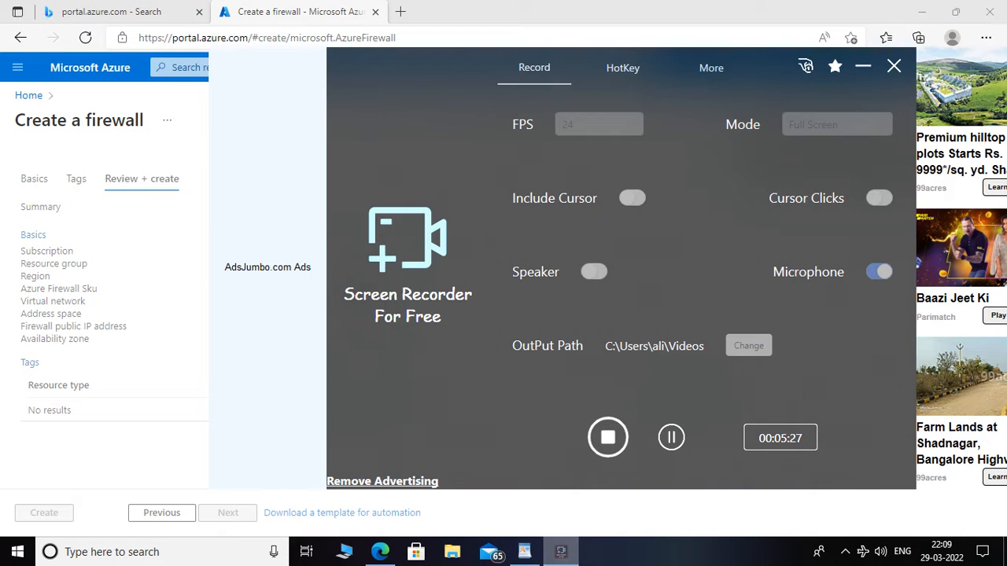
pyautogui.click(671, 438)
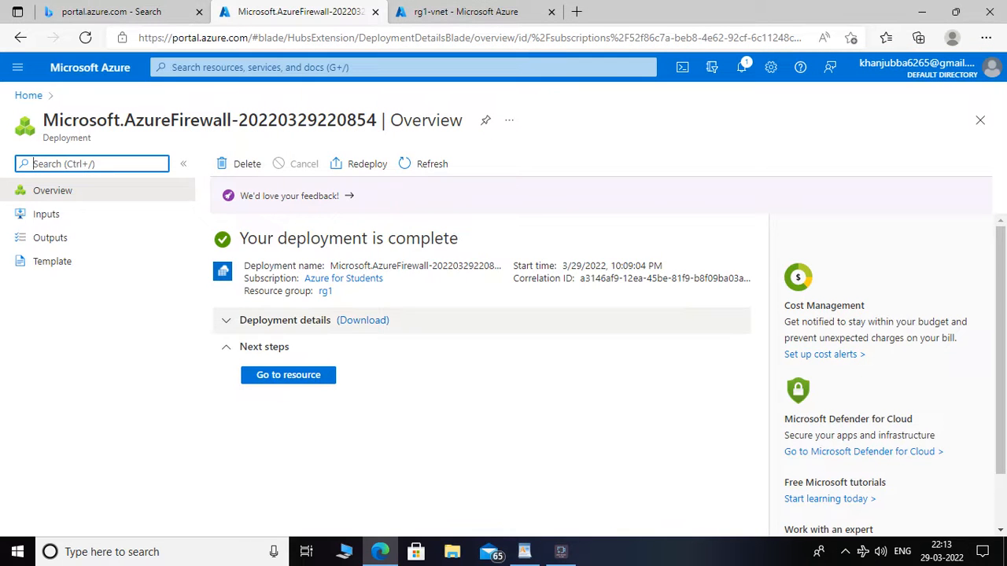
# Open the newly deployed myfirewall resource and copy its firewall private IP address.
pyautogui.click(313, 377)
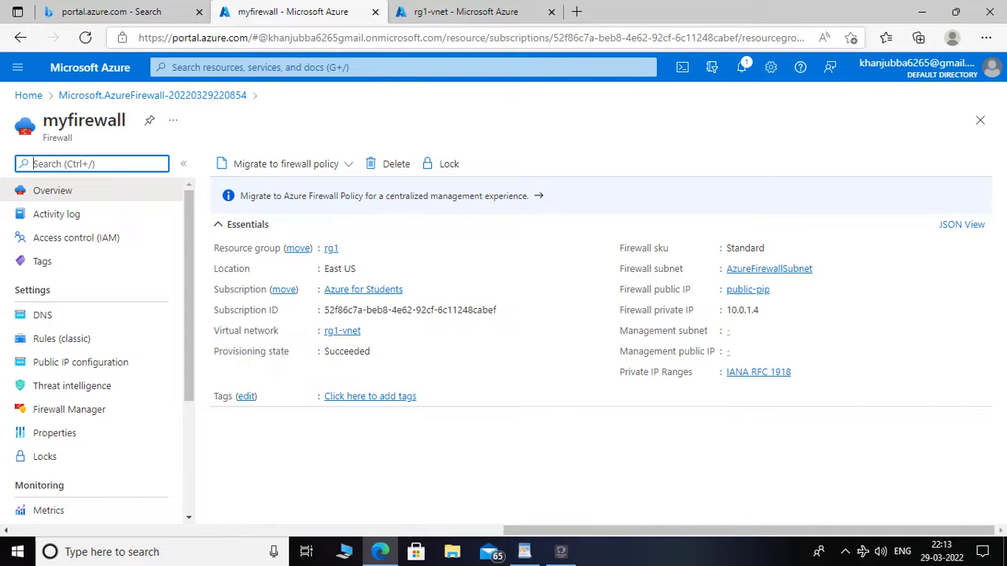
pyautogui.click(472, 12)
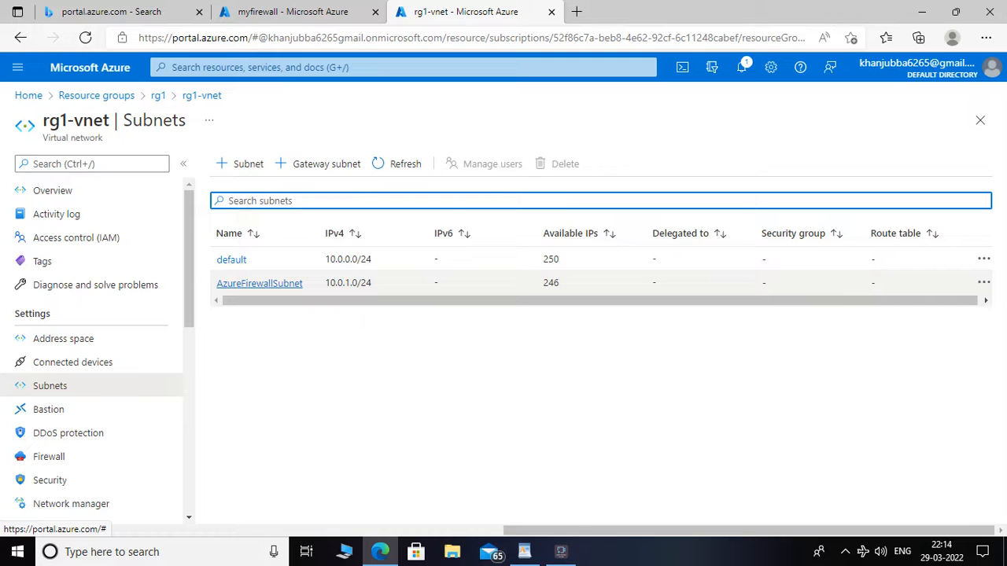
pyautogui.click(293, 11)
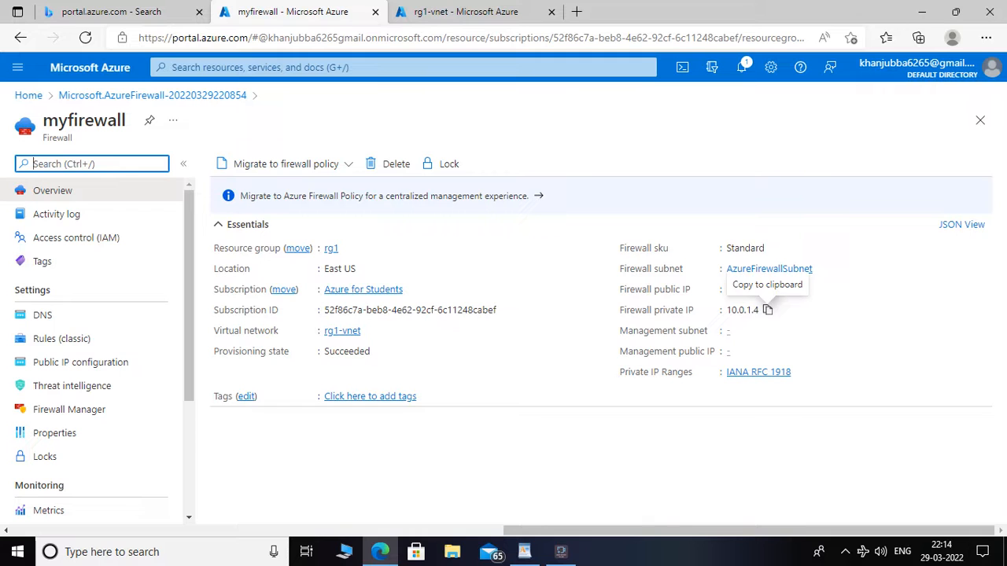
pyautogui.click(767, 310)
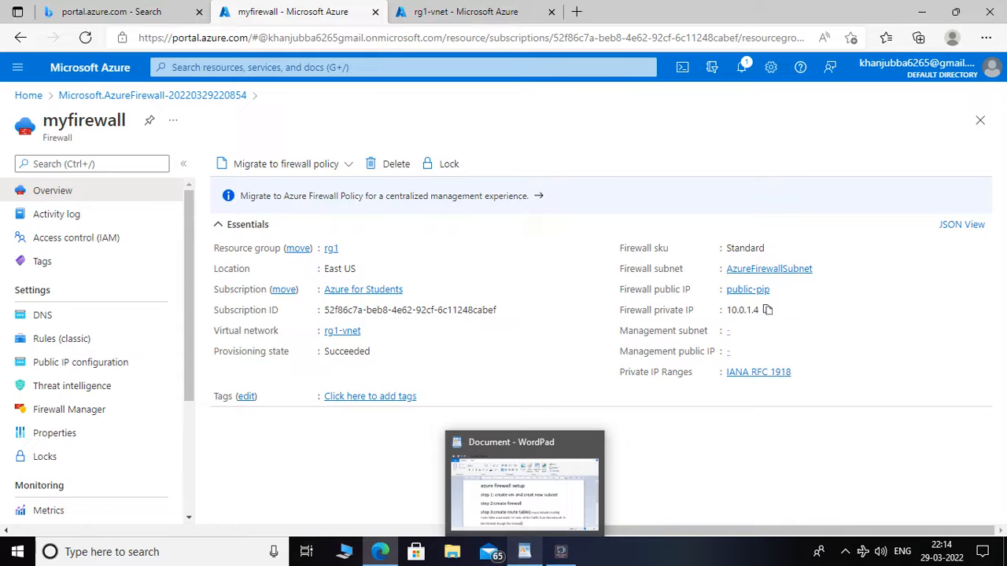
# Check the setup notes in WordPad, and start creating a new route table from the Route tables service in the Azure portal.
pyautogui.click(524, 551)
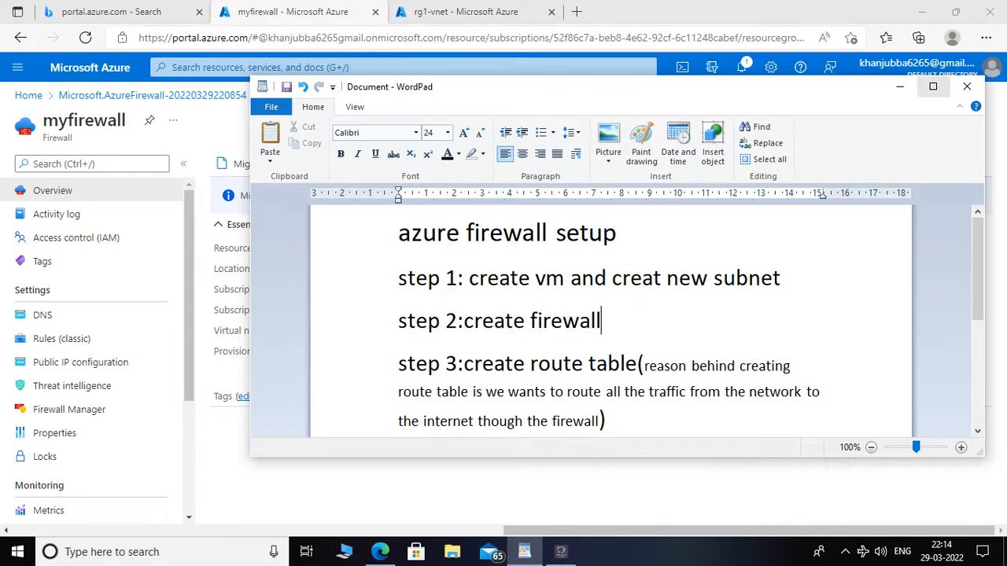
pyautogui.click(899, 86)
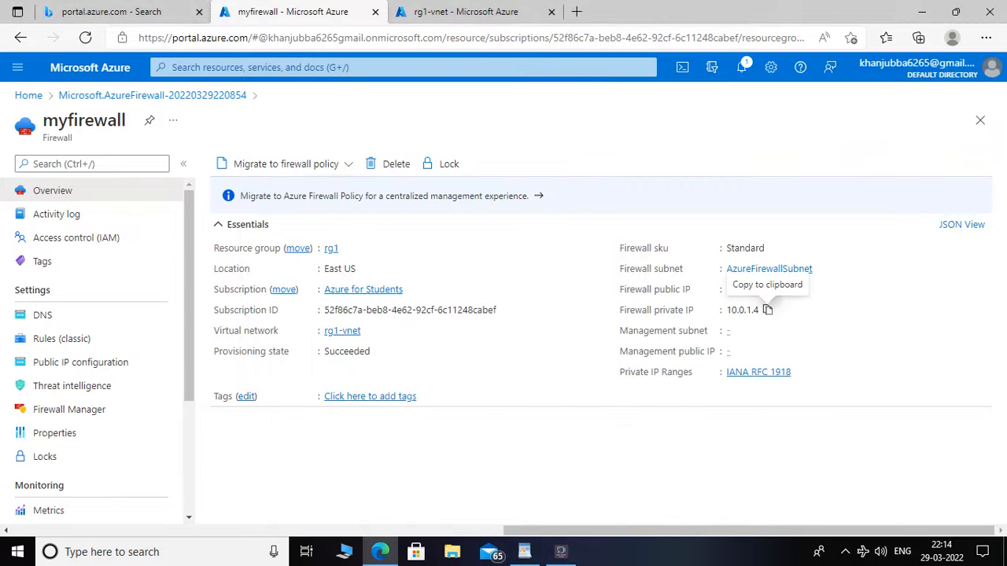
pyautogui.click(402, 68)
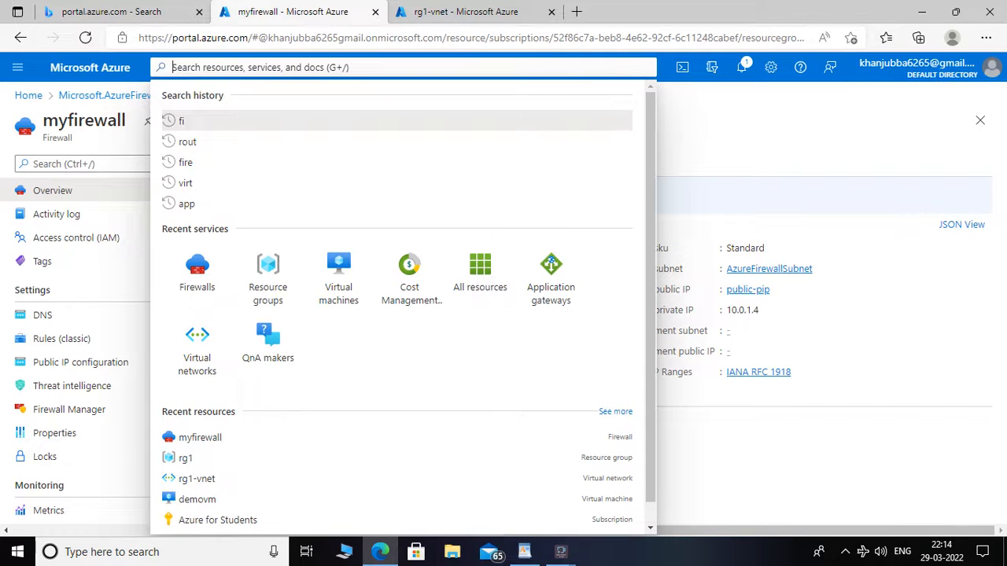
pyautogui.write('routr')
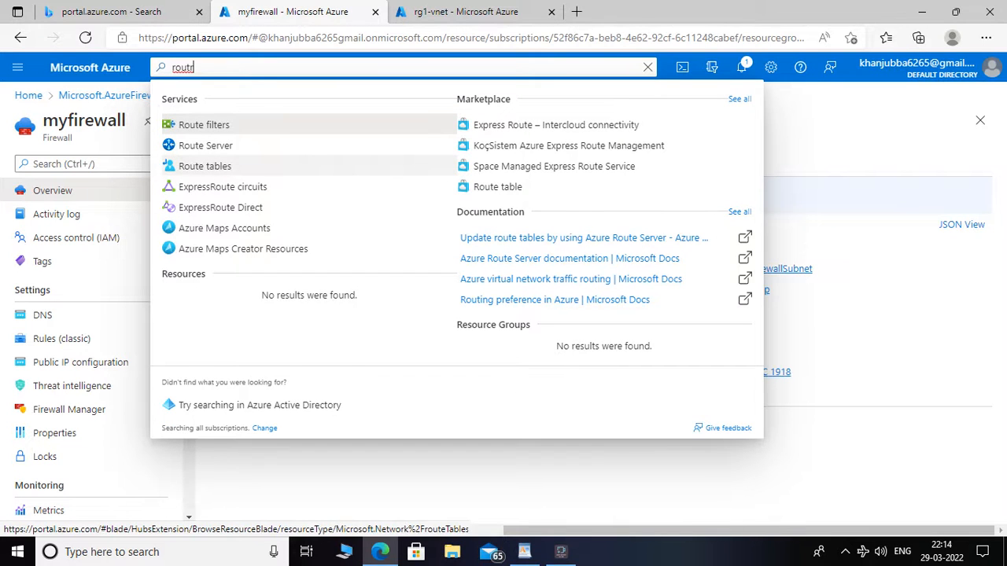
pyautogui.click(204, 166)
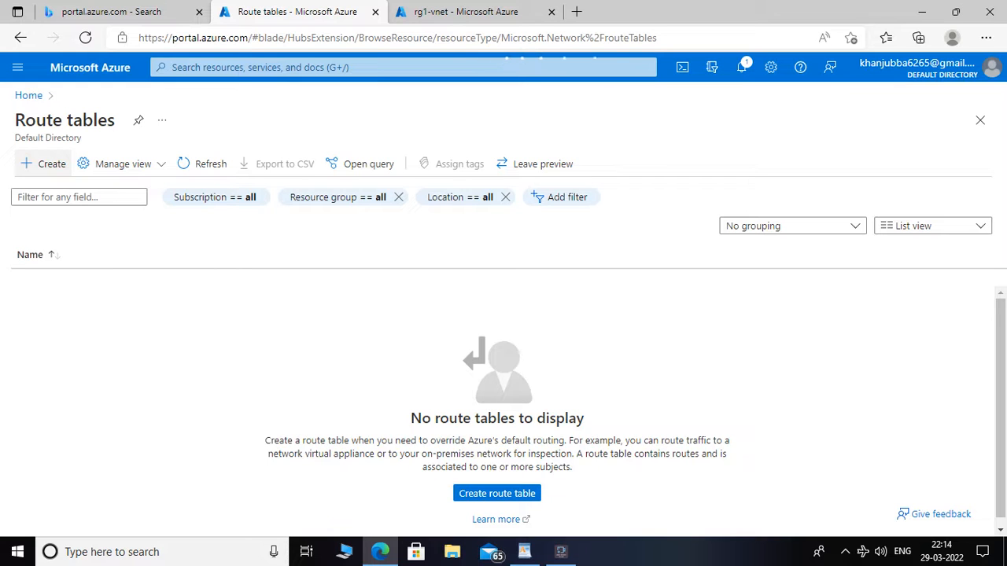
pyautogui.click(44, 164)
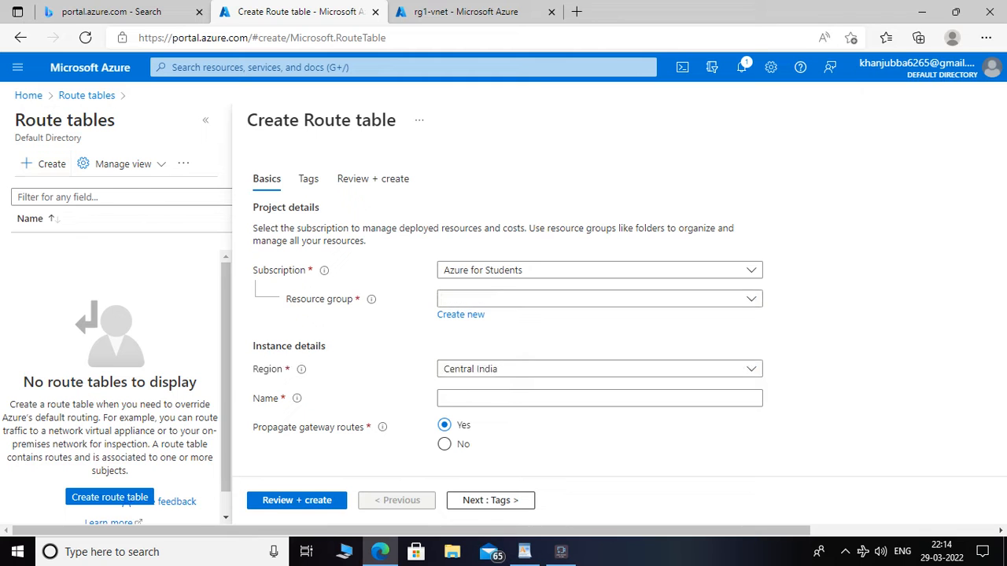
# Assign the route table to resource group rg1, set its region to West US and name it routetable.
pyautogui.click(600, 299)
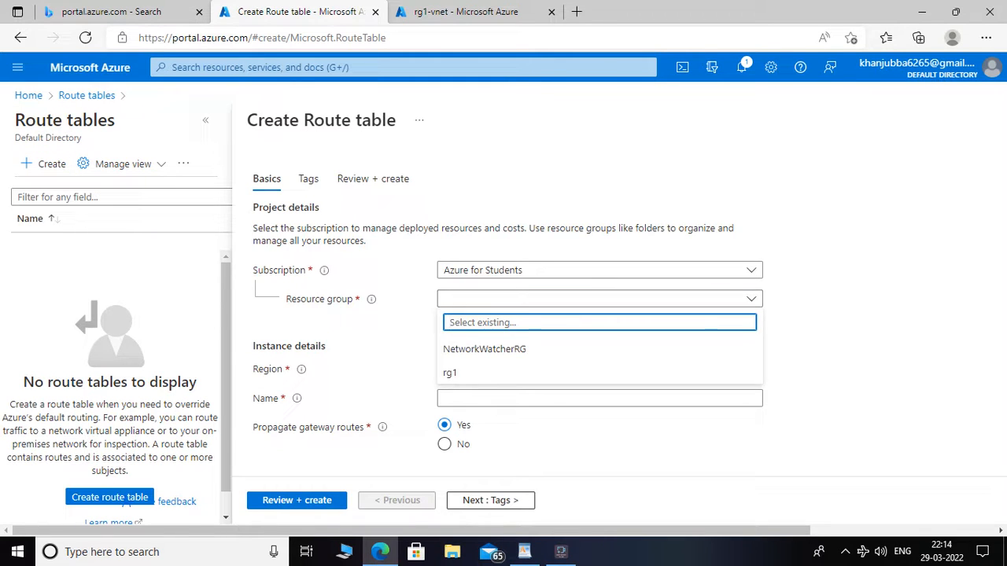
pyautogui.click(599, 372)
pyautogui.click(599, 369)
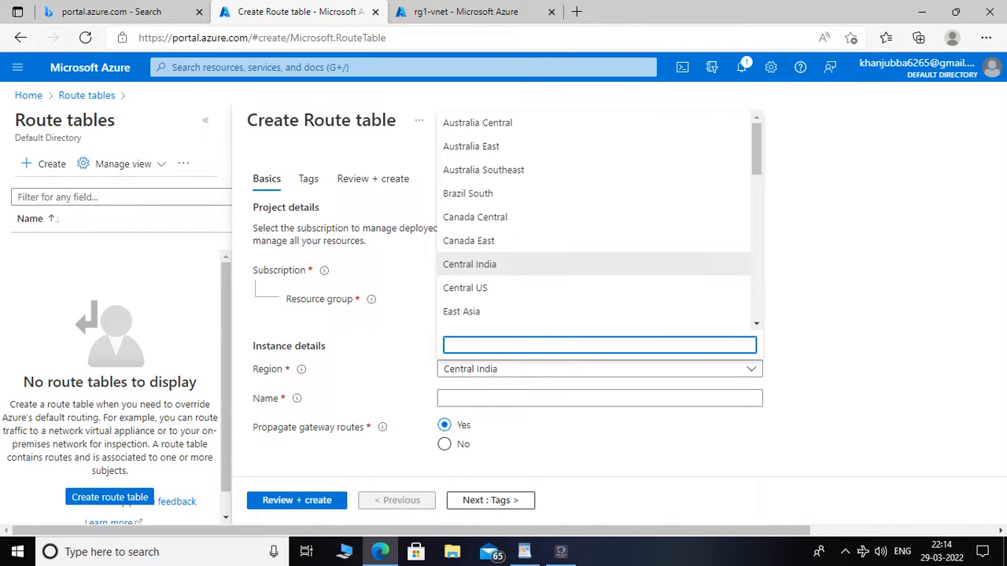
pyautogui.write('we')
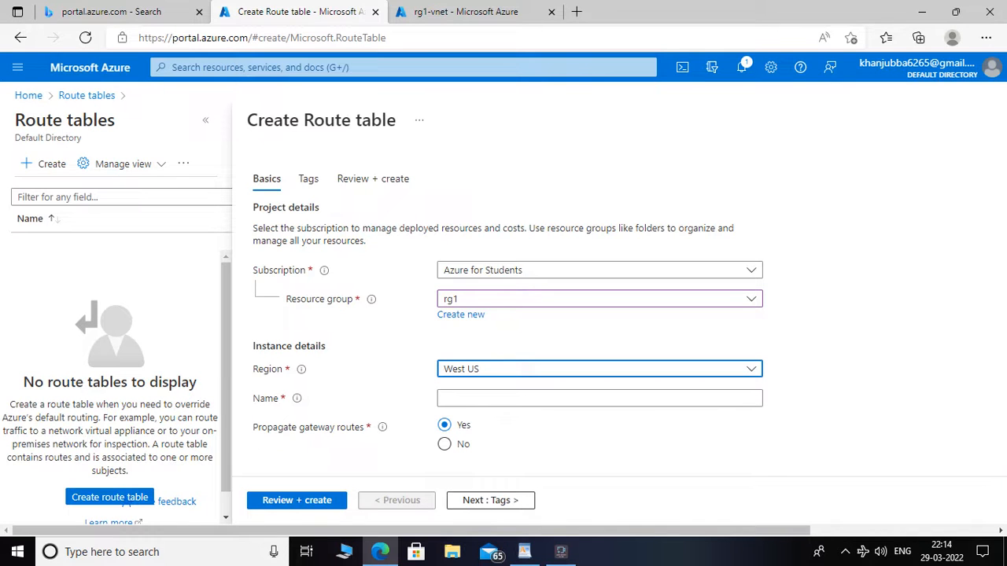
pyautogui.click(599, 399)
pyautogui.write('ro')
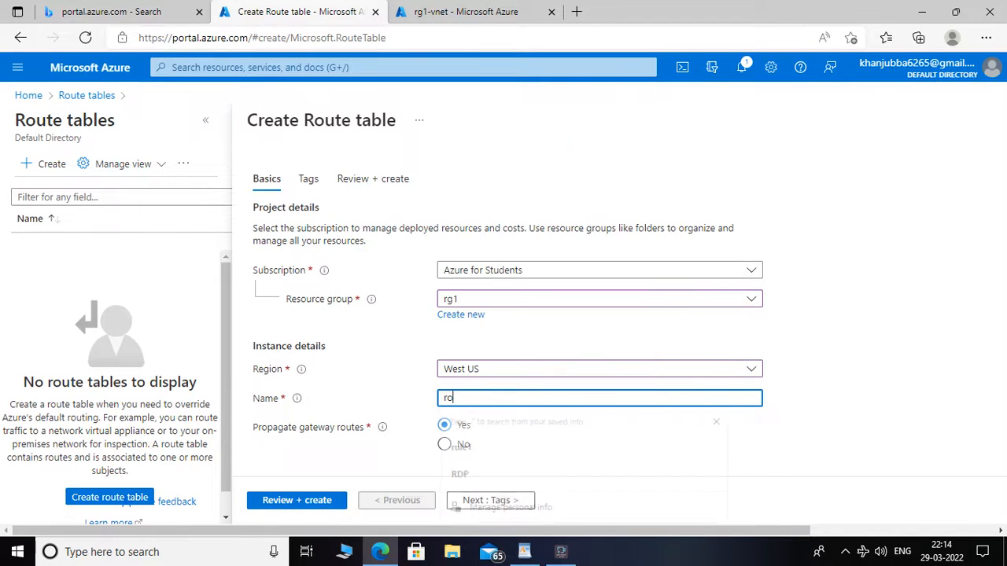
pyautogui.write('utetable')
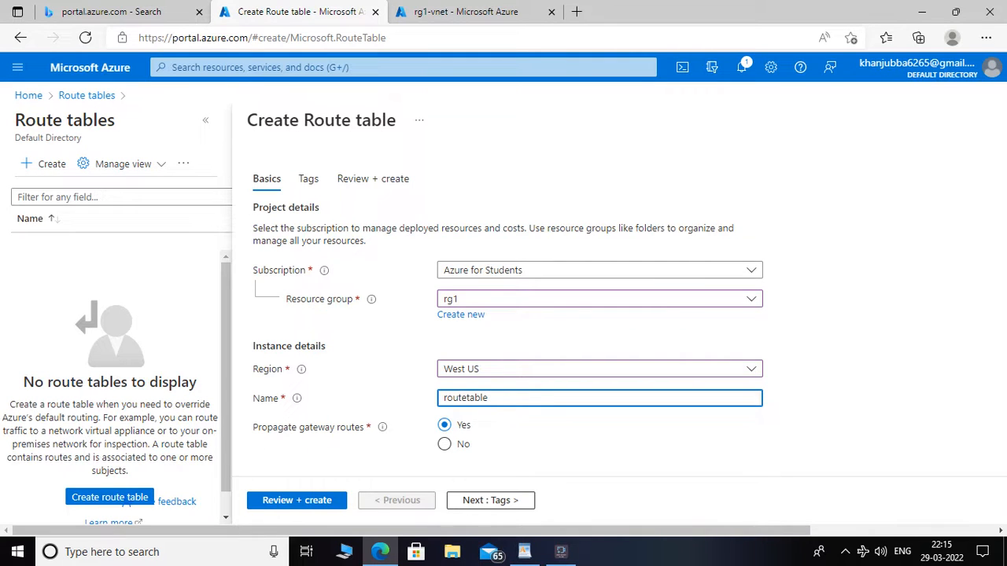
pyautogui.press('Tab')
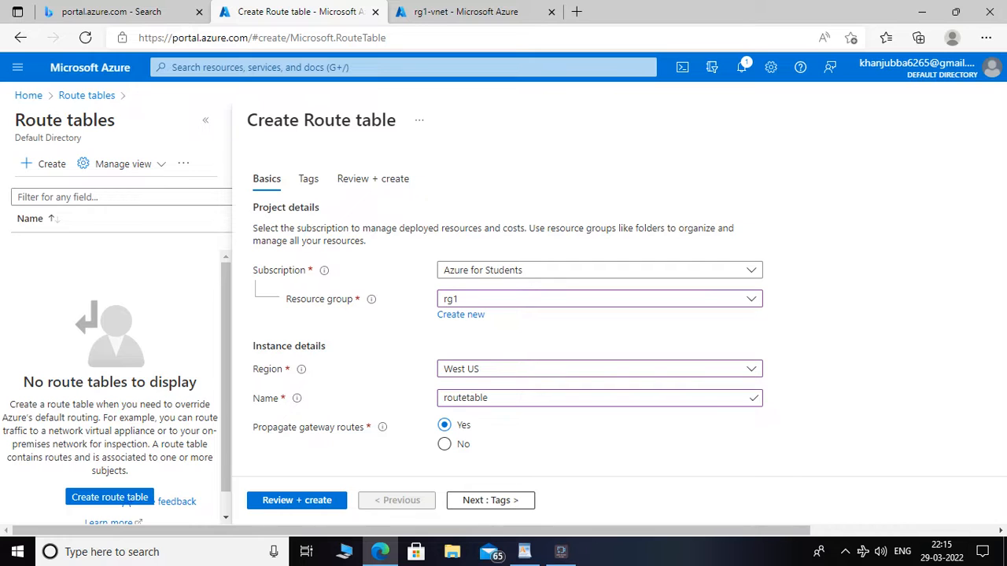
# Validate the route table configuration and create the route table.
pyautogui.scroll(-1, 508, 307)
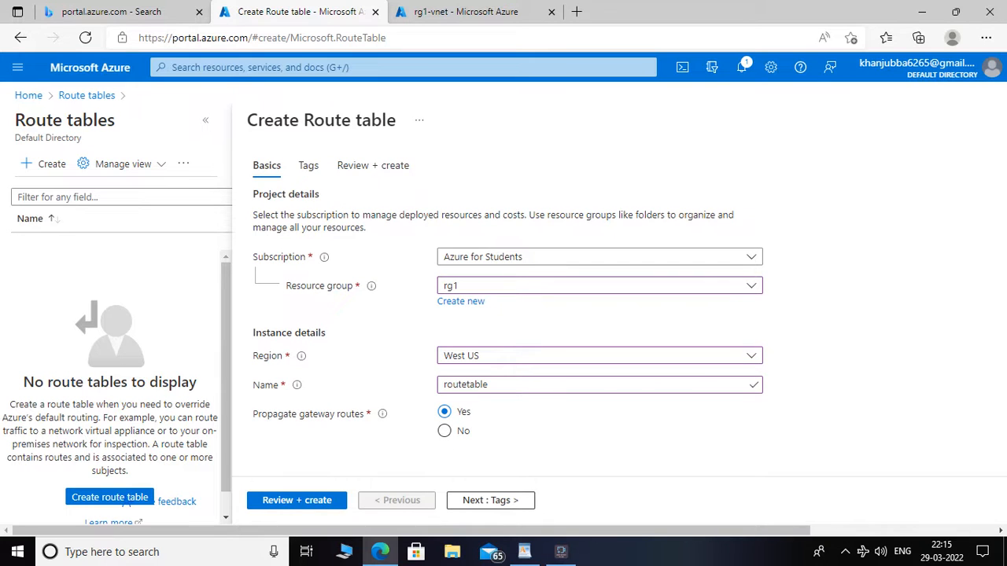
pyautogui.click(296, 500)
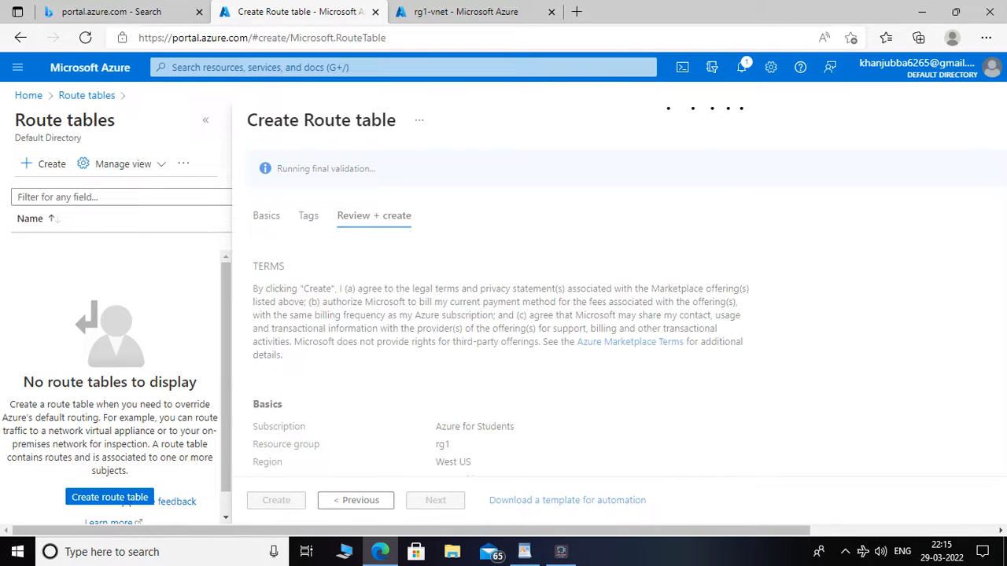
pyautogui.click(296, 500)
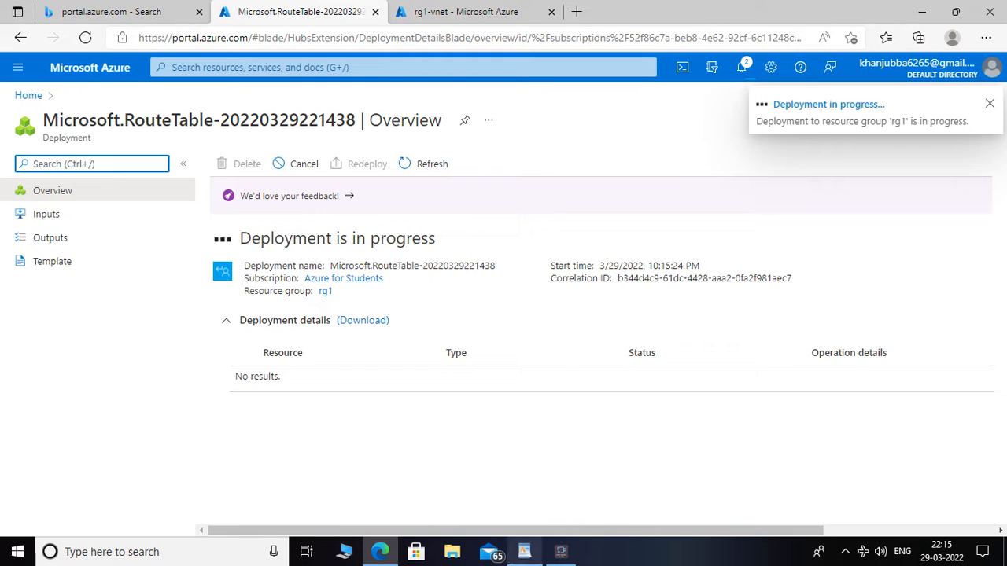
# Review the WordPad notes on the purpose of the route table and its add route and associate subnet tasks.
pyautogui.click(524, 551)
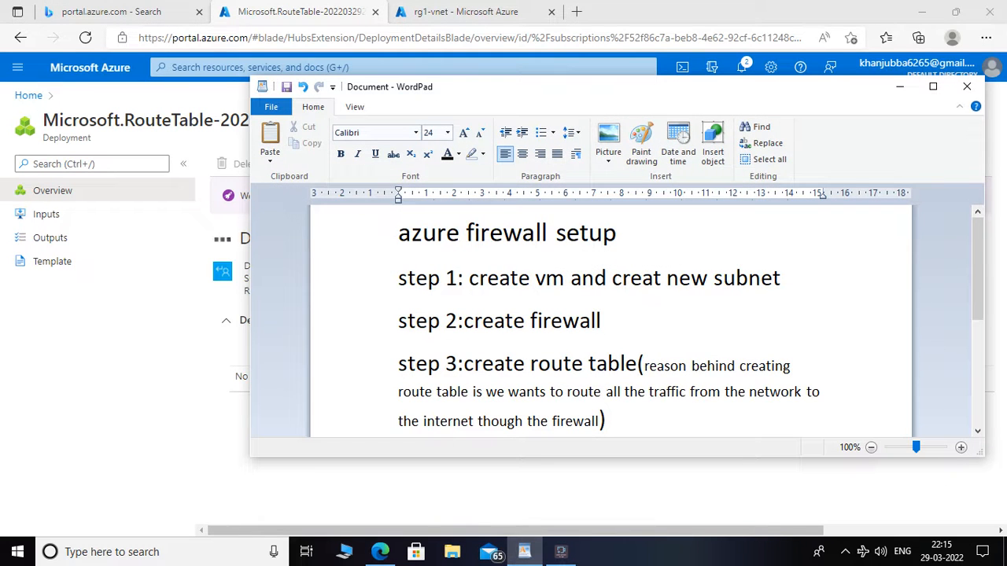
pyautogui.scroll(-2, 611, 321)
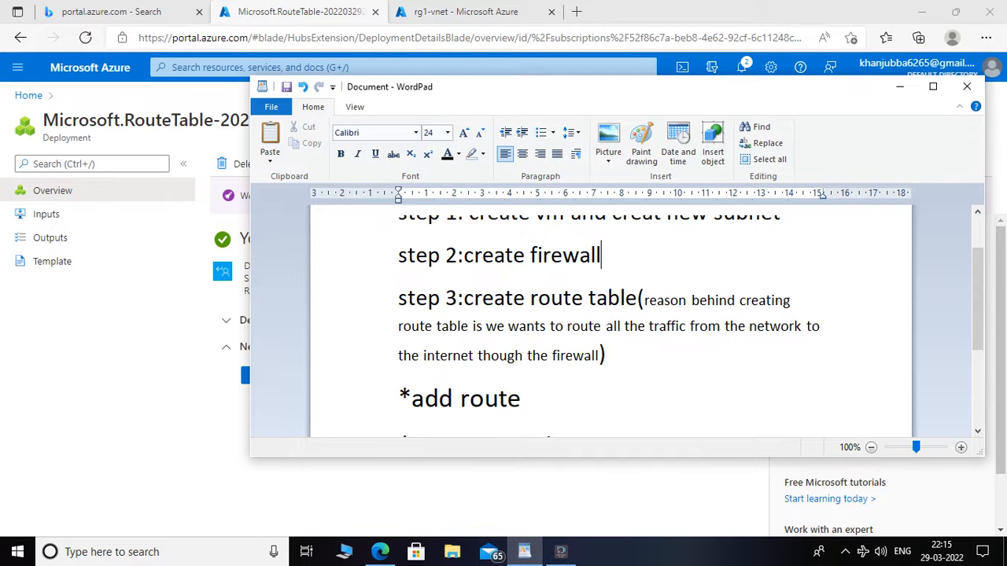
pyautogui.moveTo(599, 355); pyautogui.dragTo(644, 299)
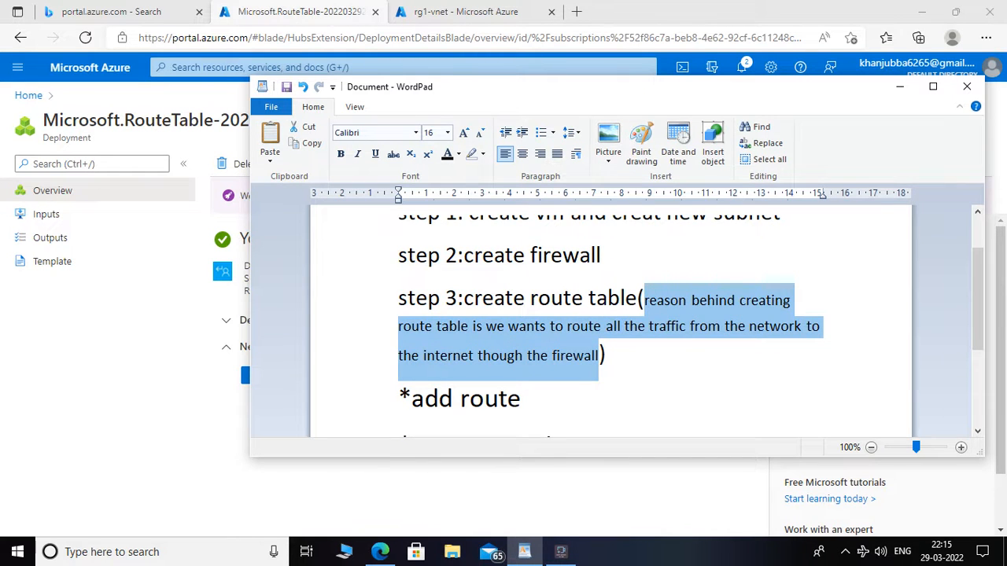
pyautogui.click(522, 399)
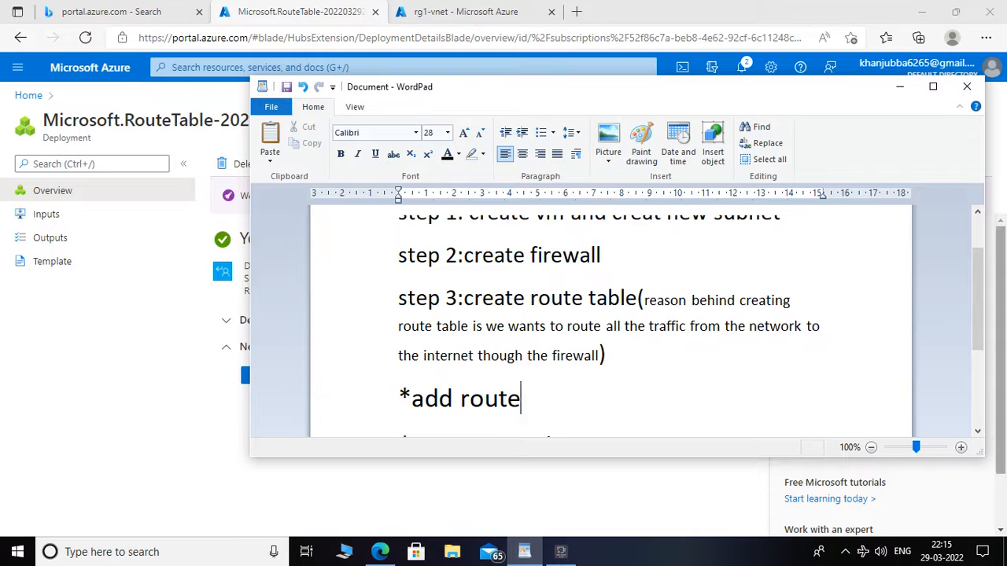
pyautogui.scroll(-1, 610, 321)
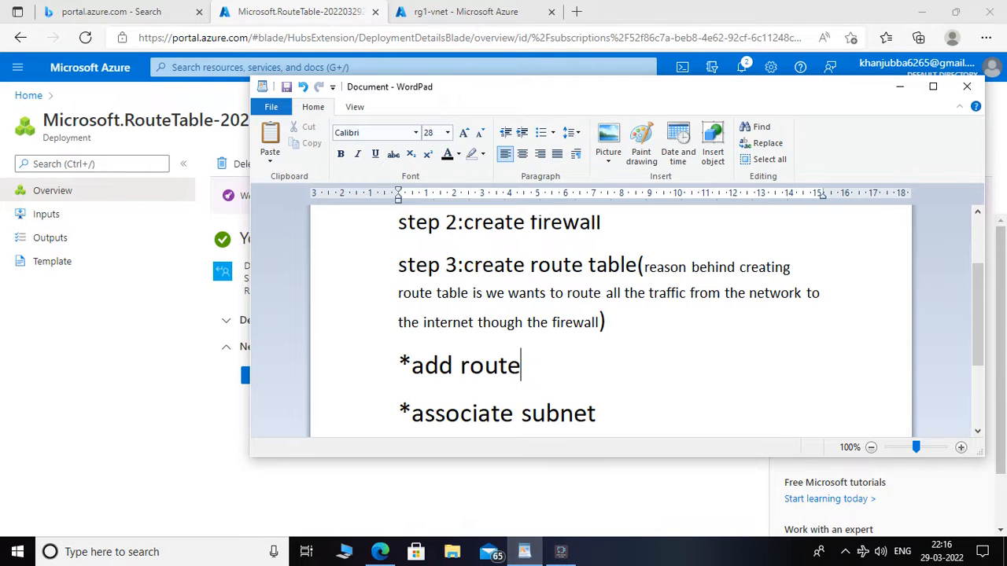
pyautogui.click(899, 86)
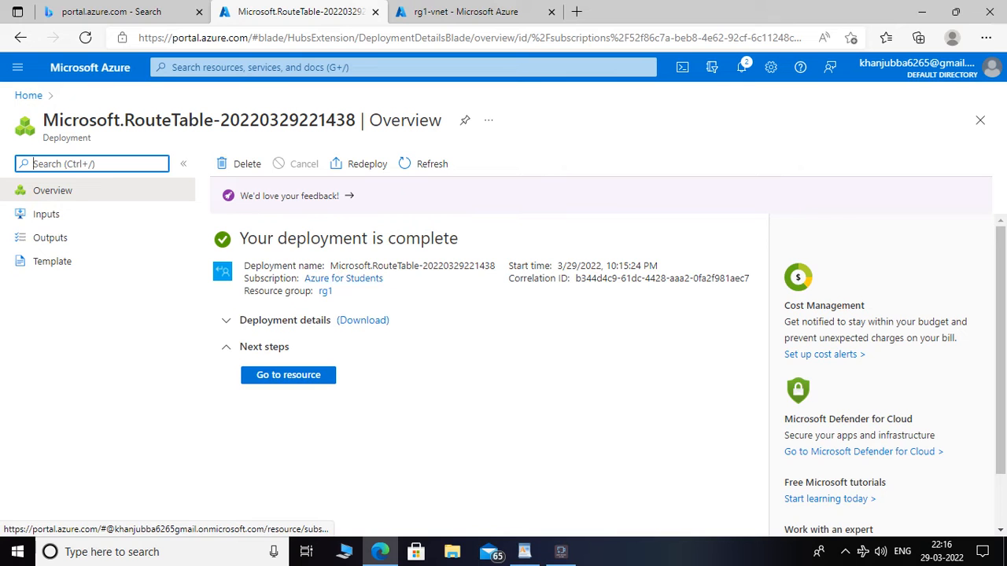
# Start a new route in the deployed routetable, named myroute01, with IP Addresses as the address prefix source.
pyautogui.click(299, 376)
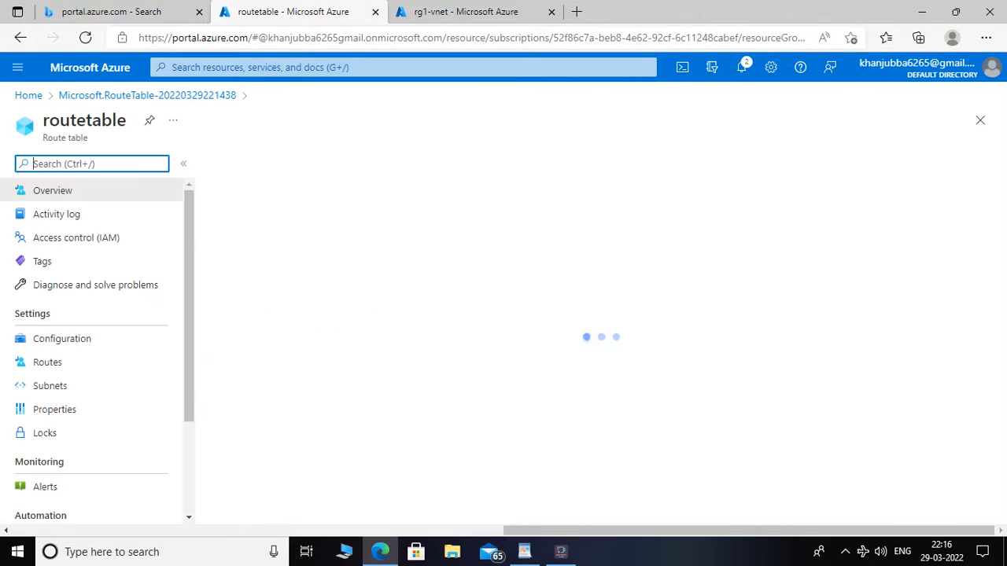
pyautogui.click(48, 361)
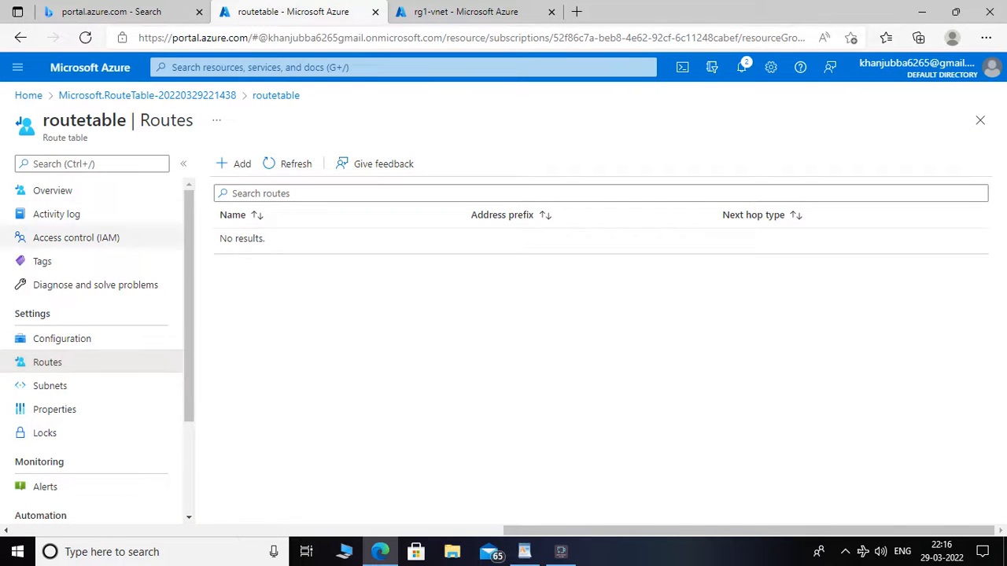
pyautogui.click(236, 164)
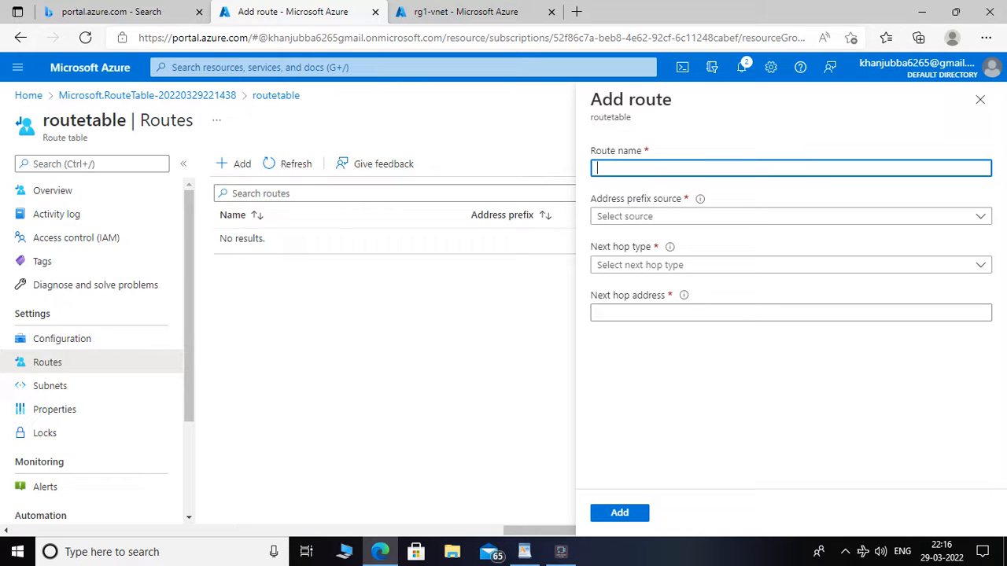
pyautogui.write('my')
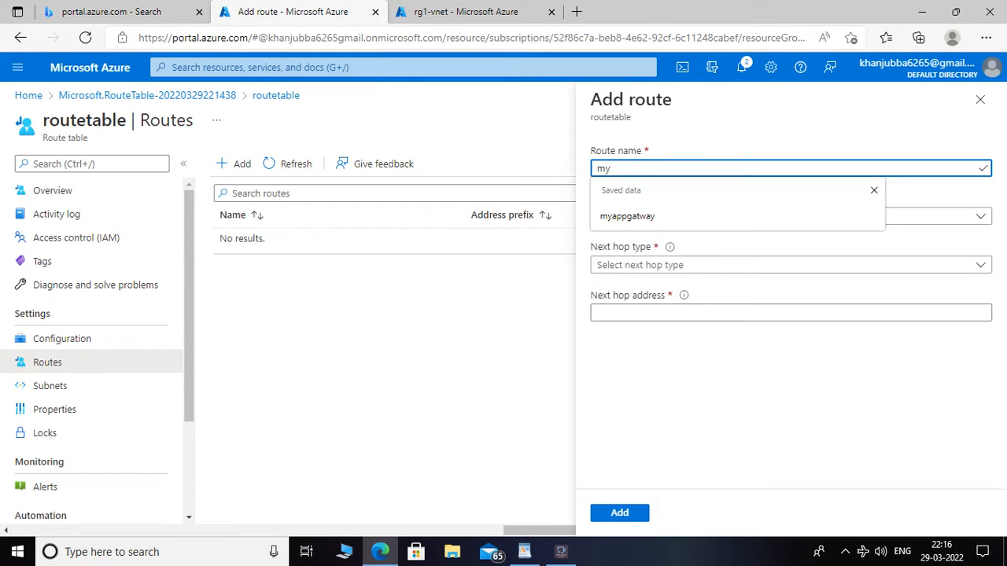
pyautogui.write('ro')
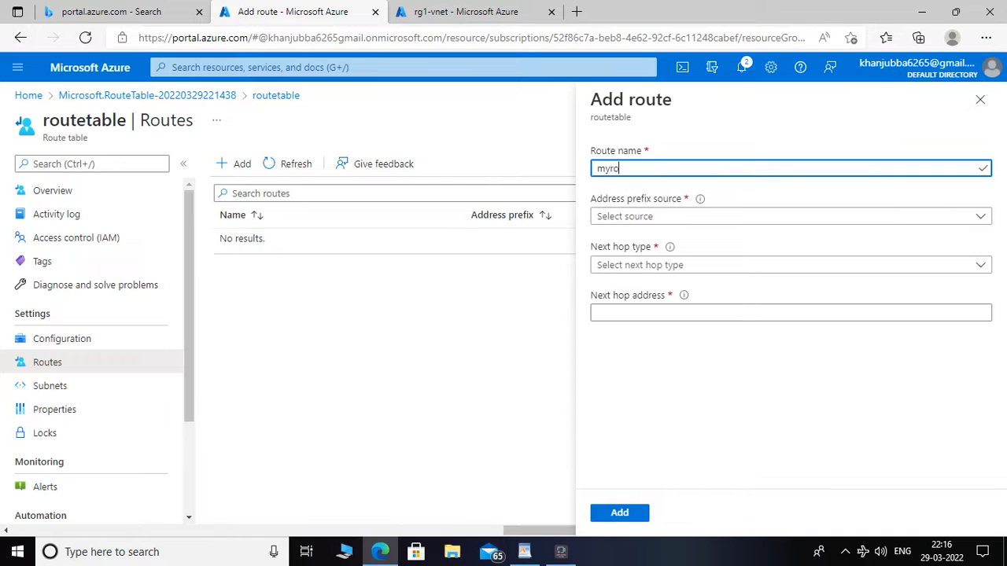
pyautogui.write('ute01')
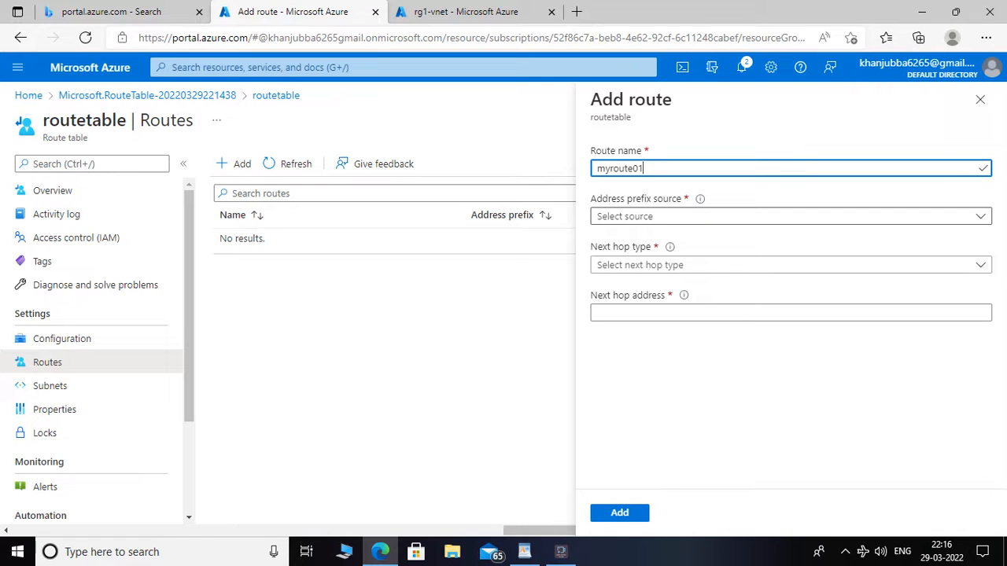
pyautogui.click(791, 216)
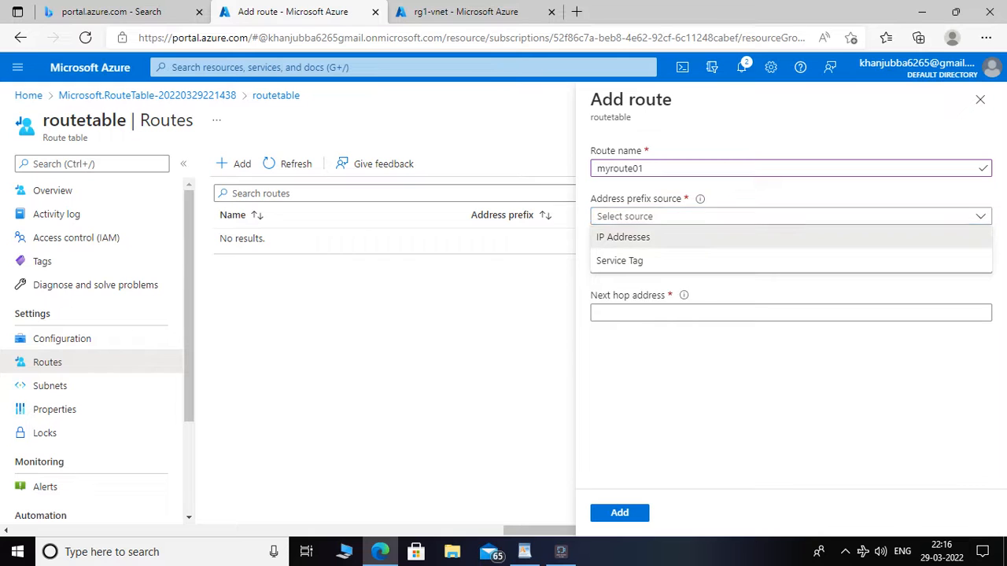
pyautogui.click(623, 236)
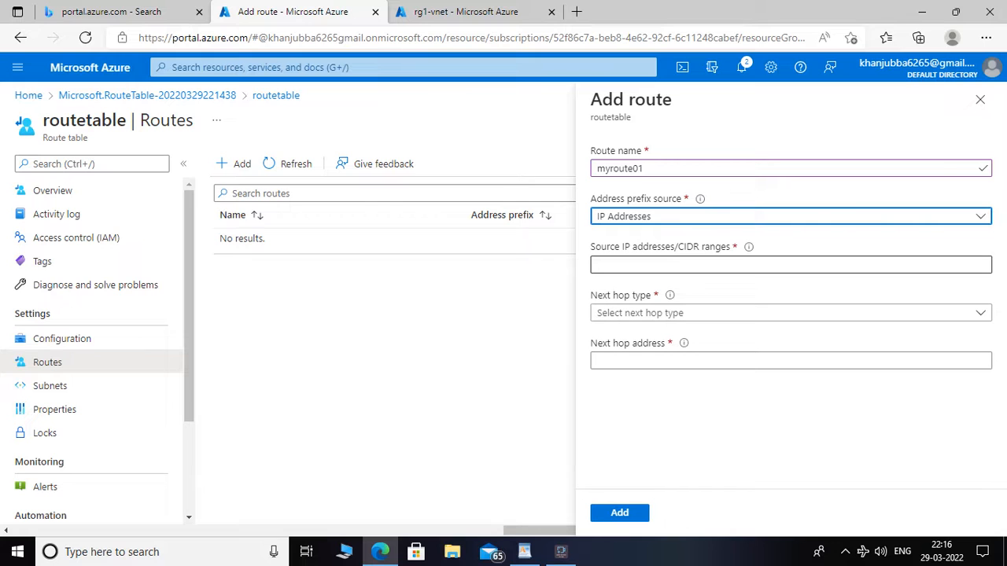
pyautogui.click(790, 265)
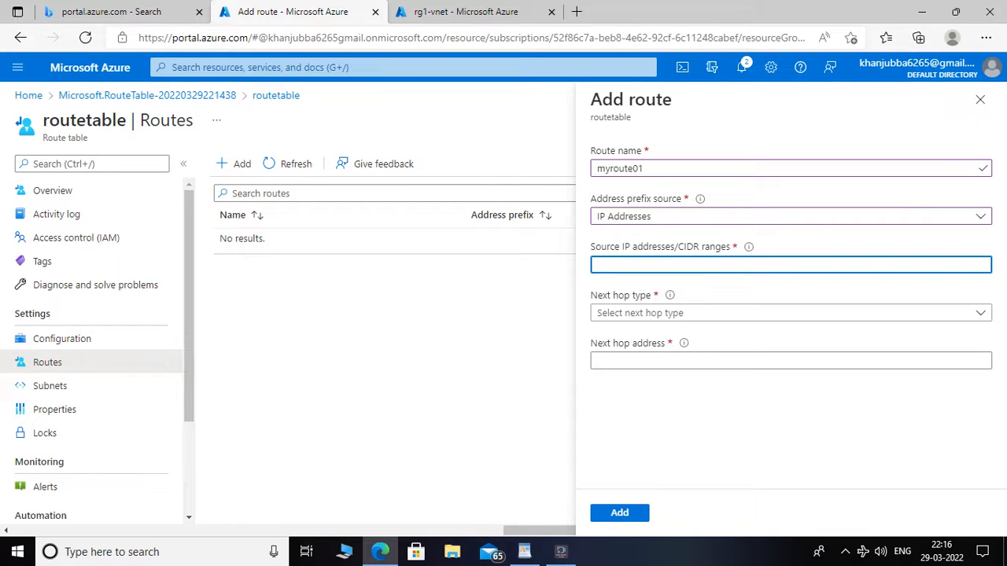
pyautogui.click(561, 552)
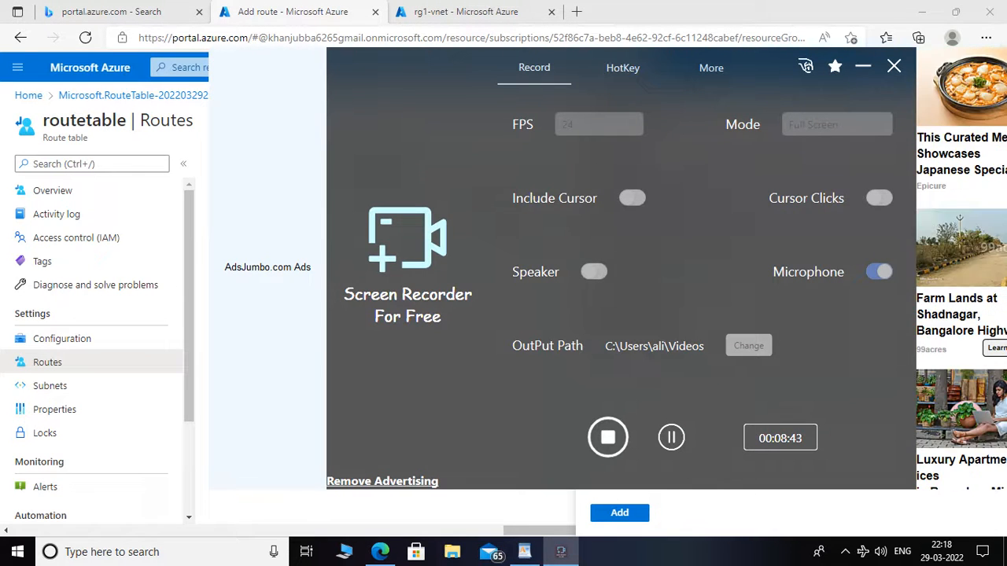
# Set the source IP addresses/CIDR range of the new route myroute01 to 0.0.0.0/0.
pyautogui.click(863, 66)
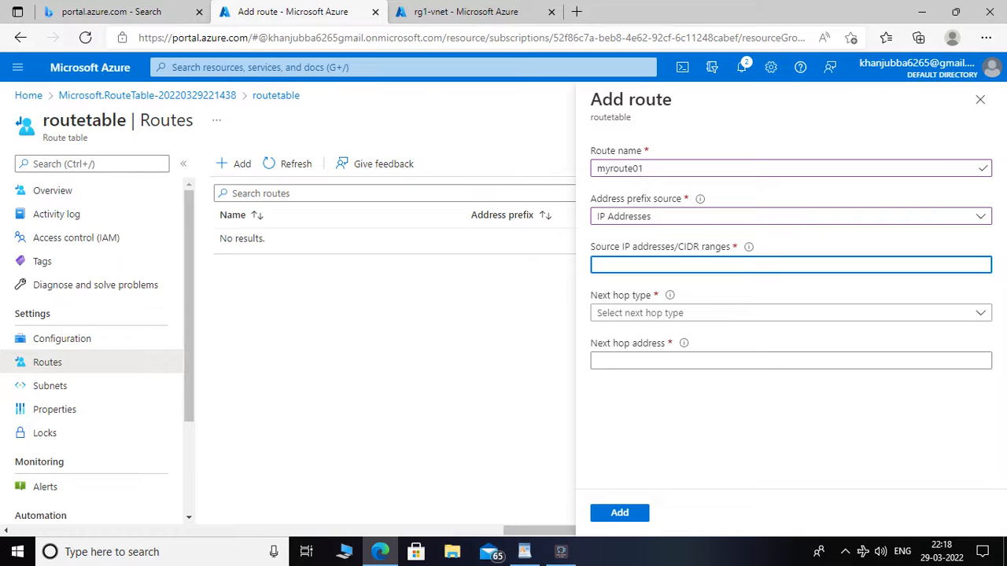
pyautogui.write('0.0.0')
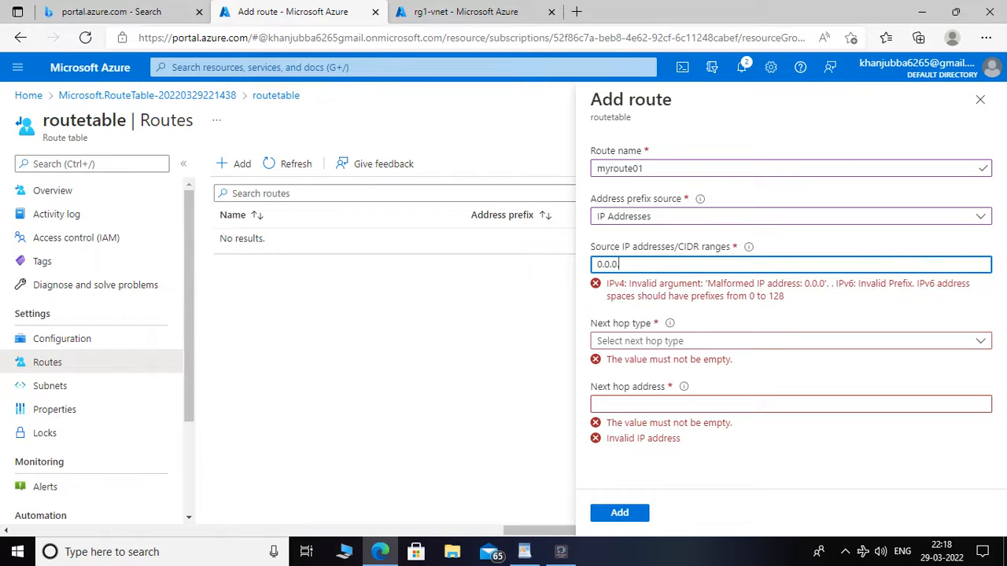
pyautogui.write('.0')
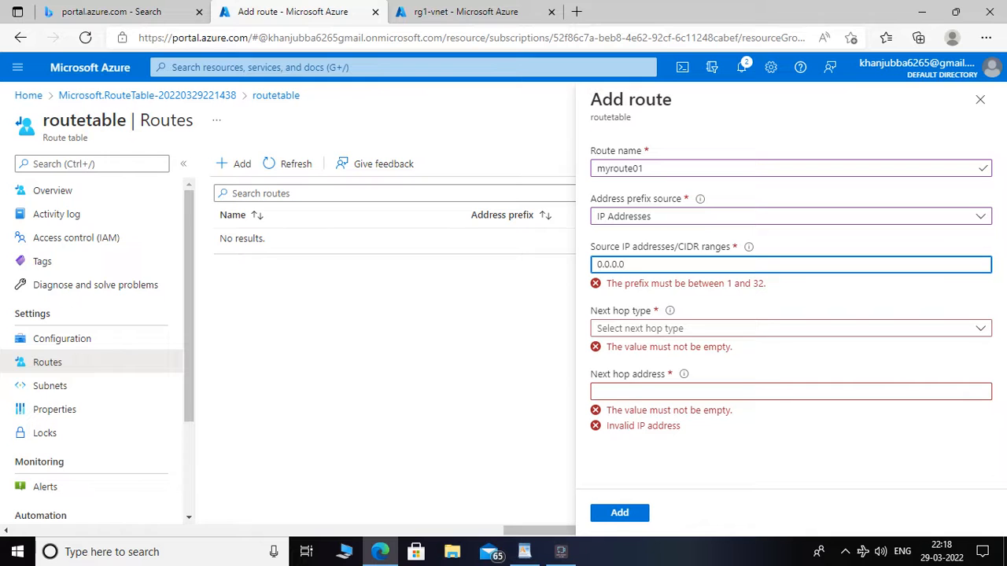
pyautogui.write('/')
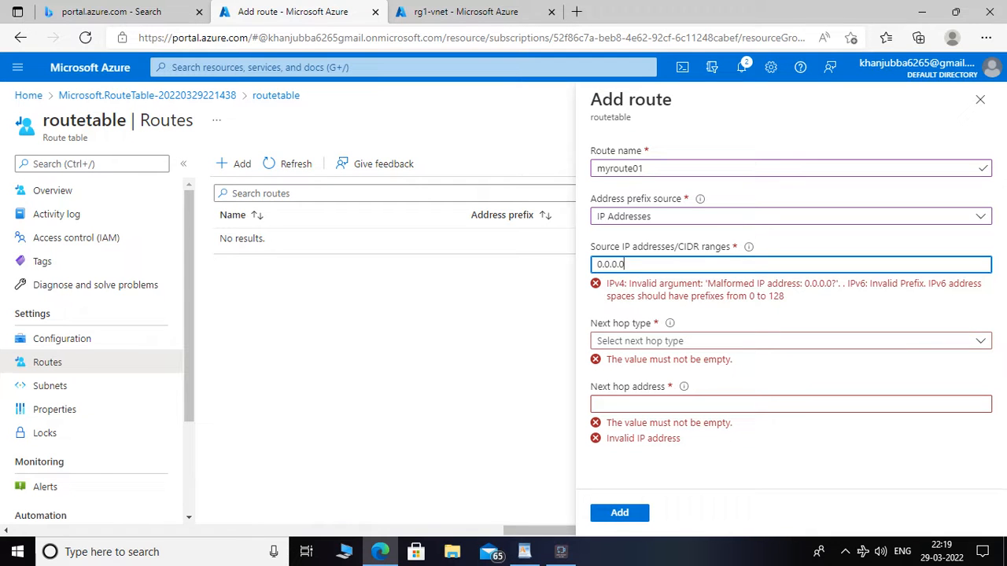
pyautogui.press('BackSpace')
pyautogui.write('/0')
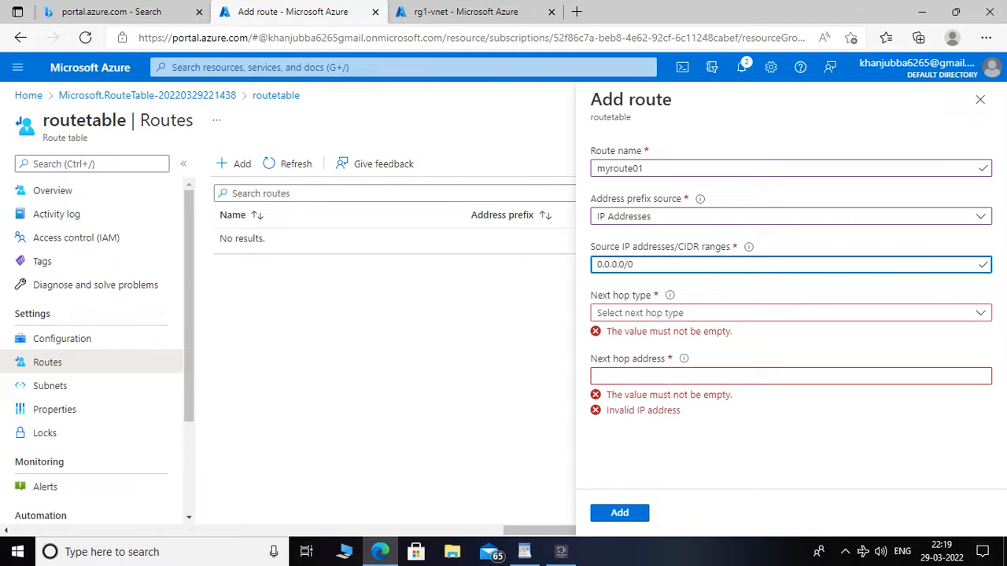
# Set the route's next hop type to Virtual appliance and its next hop address to 10.0.1.4.
pyautogui.click(791, 313)
pyautogui.press('Down')
pyautogui.press('Down')
pyautogui.press('Down')
pyautogui.press('Down')
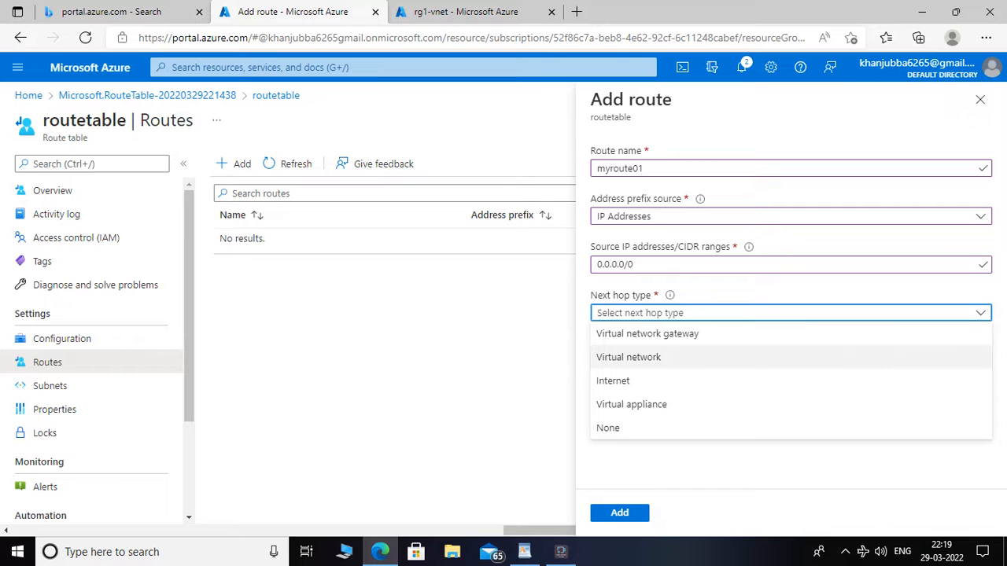
pyautogui.press('Return')
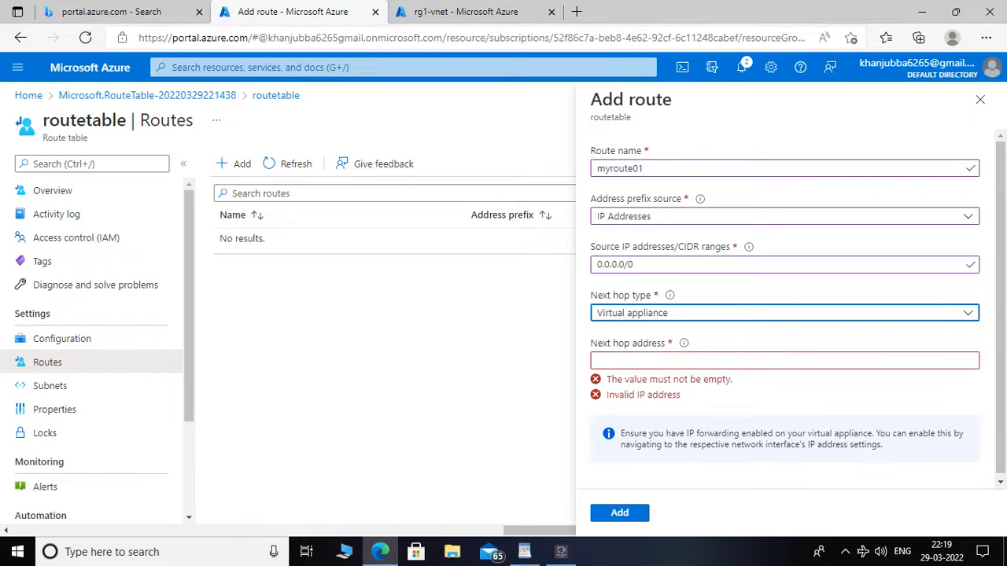
pyautogui.click(784, 360)
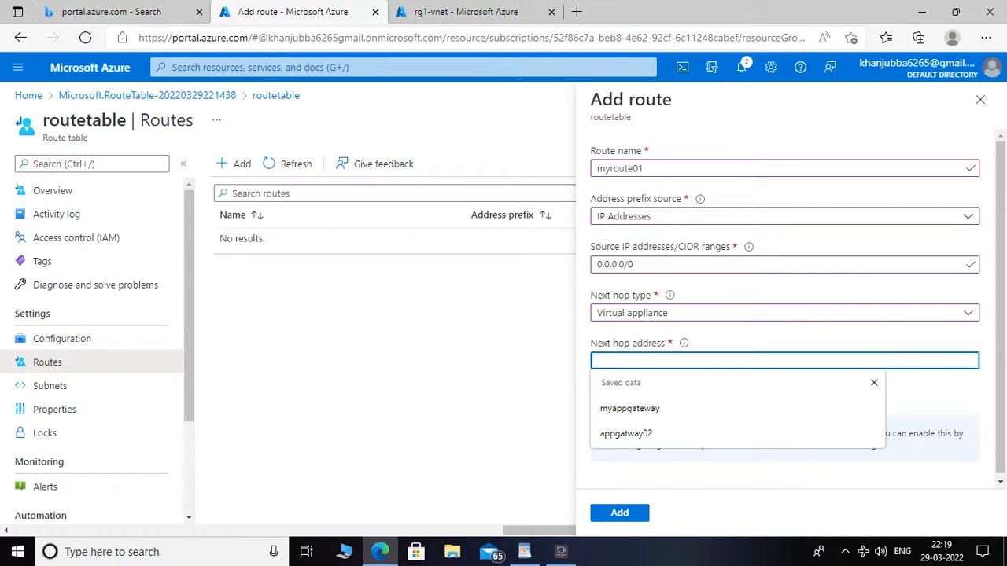
pyautogui.rightClick(602, 360)
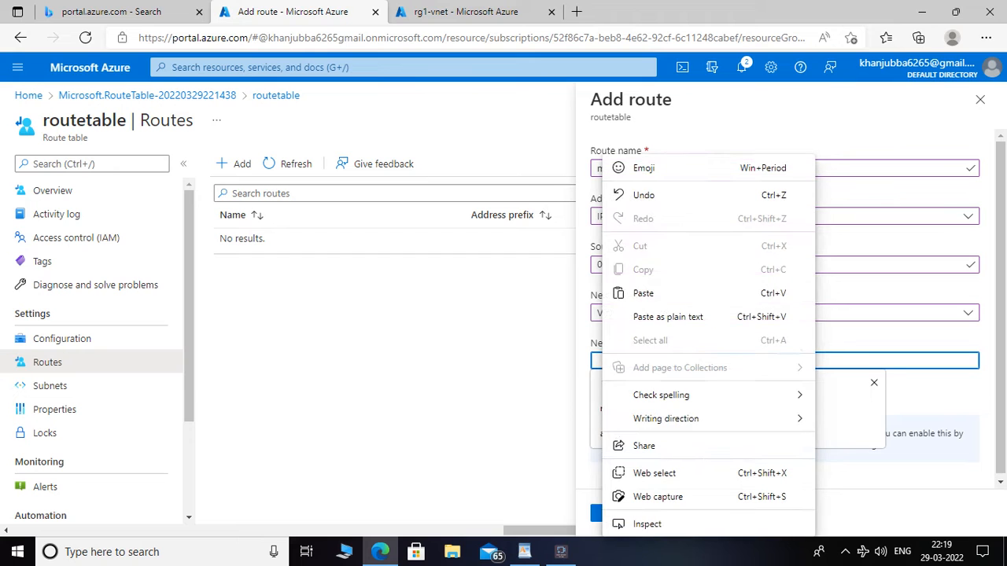
pyautogui.click(643, 293)
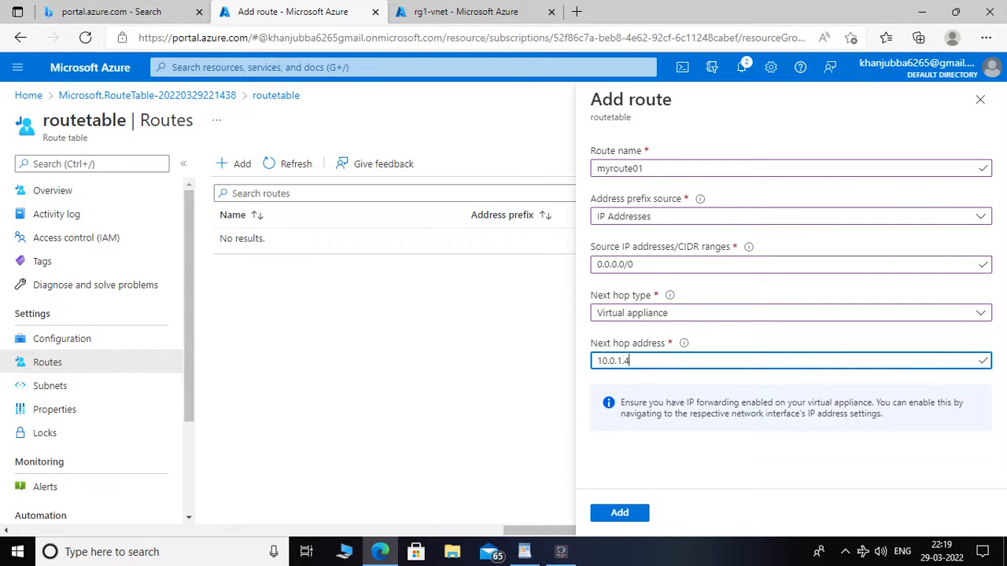
# Look up myfirewall's private IP on its overview page in the other portal session and return to the route form.
pyautogui.click(464, 12)
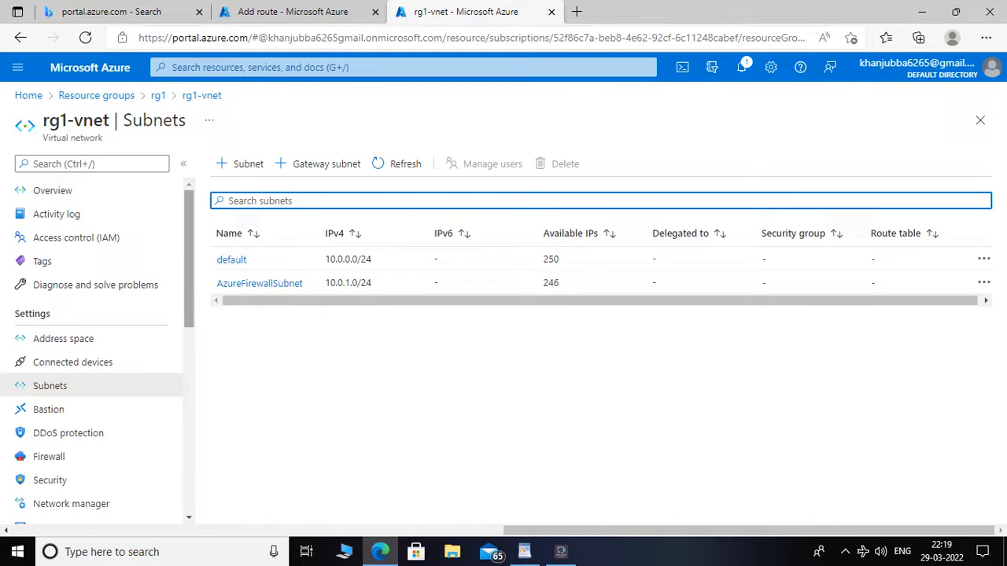
pyautogui.click(17, 67)
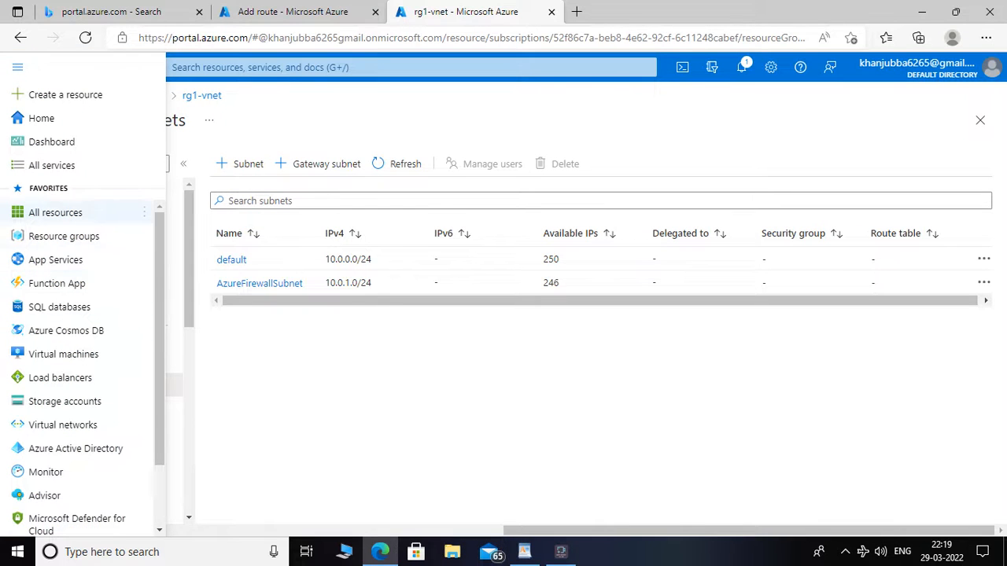
pyautogui.click(55, 213)
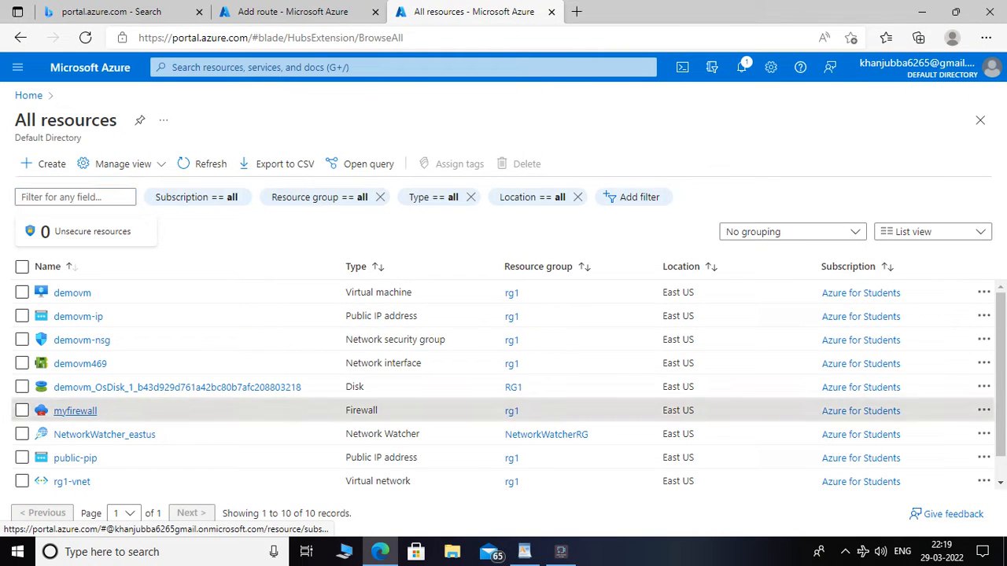
pyautogui.click(75, 410)
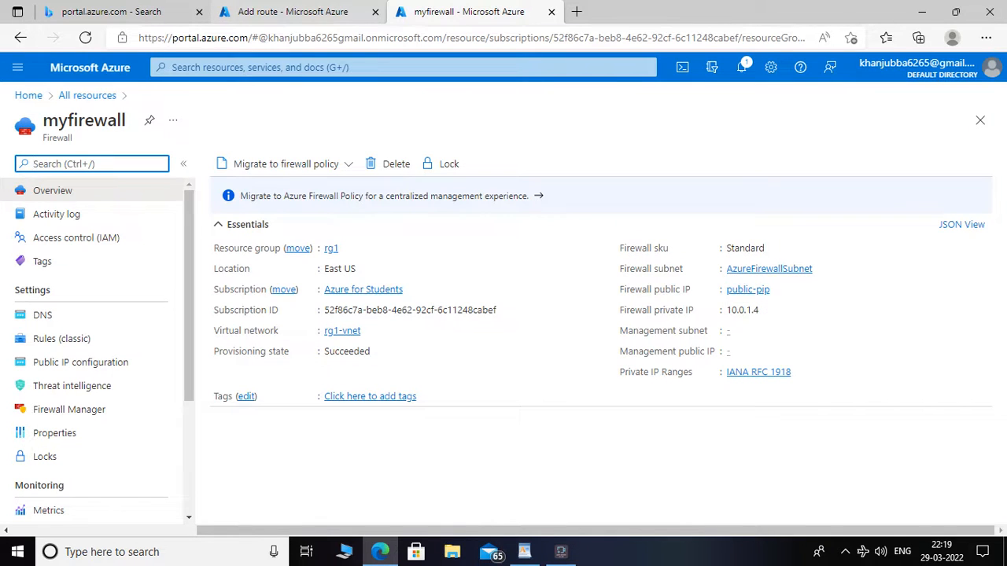
pyautogui.hotkey('ctrl', 'shift', 'Tab')
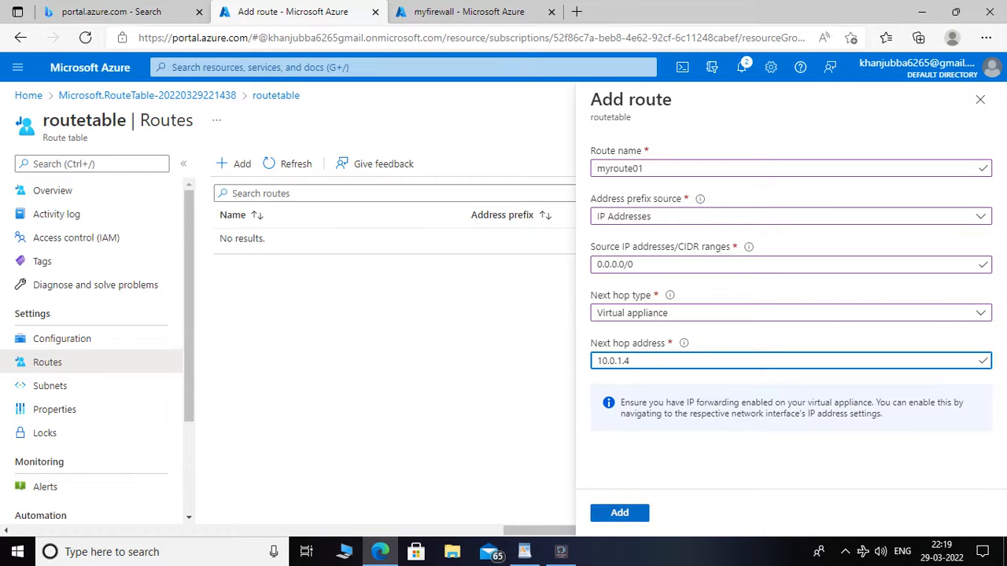
# Add the configured route myroute01 to routetable.
pyautogui.press('Tab')
pyautogui.press('Tab')
pyautogui.press('Return')
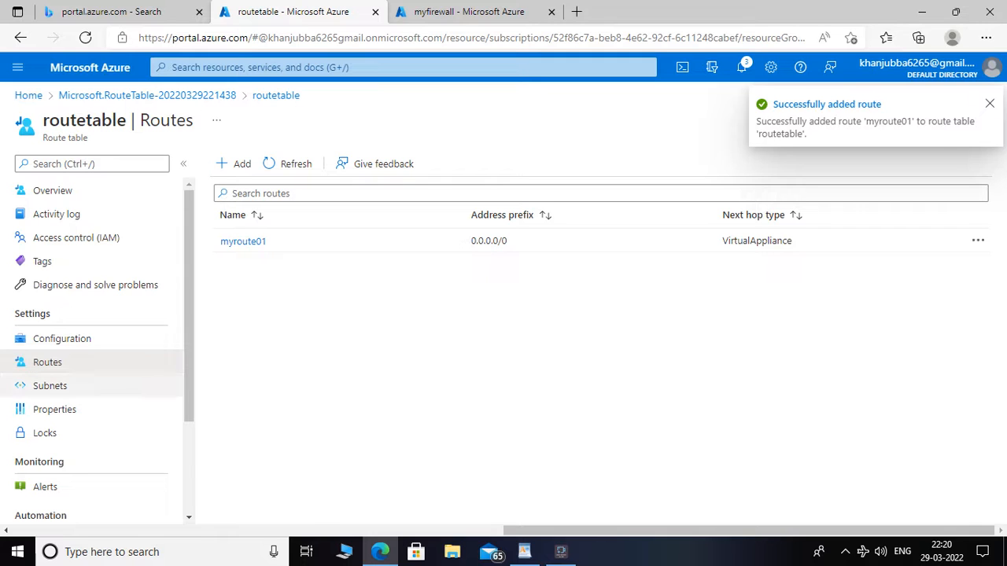
# Start a subnet association for routetable and try to choose a virtual network.
pyautogui.click(49, 385)
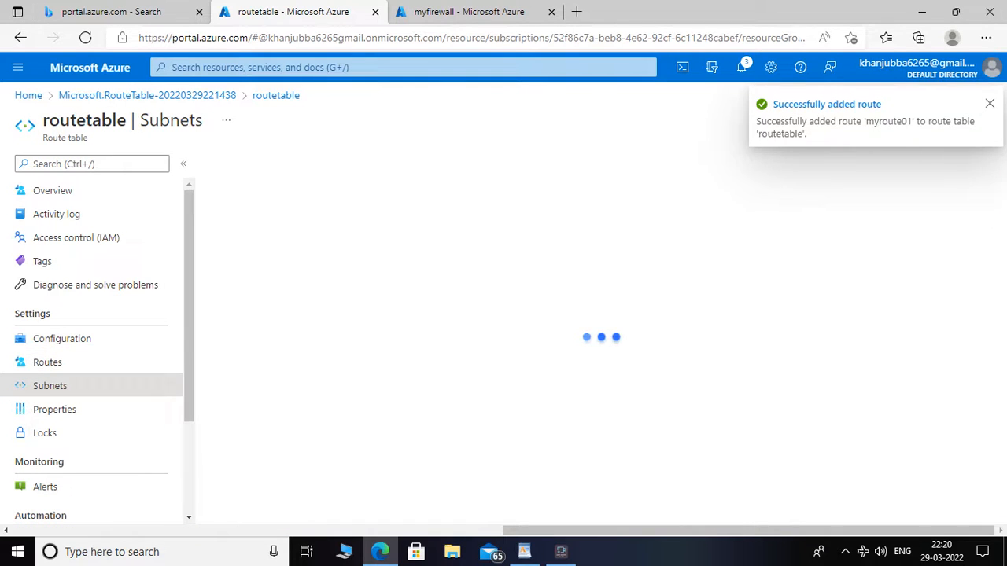
pyautogui.click(246, 163)
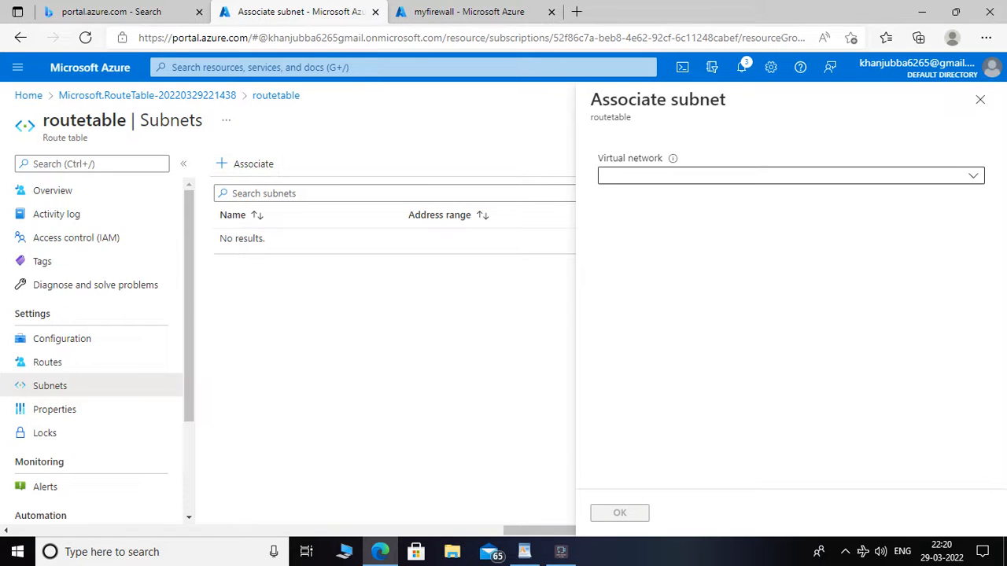
pyautogui.click(790, 176)
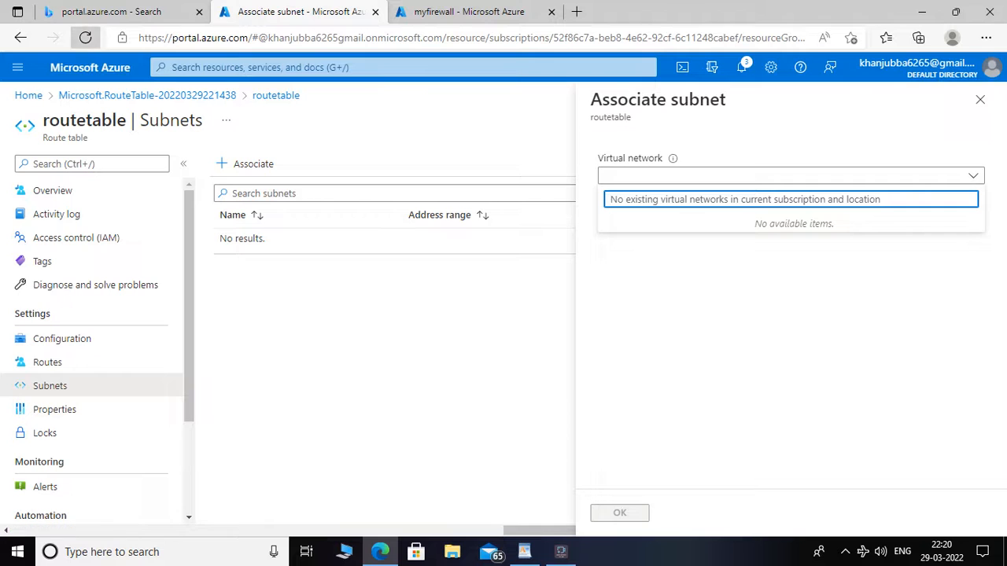
# Reload the route table's subnets page and retry choosing a virtual network for the association.
pyautogui.click(85, 37)
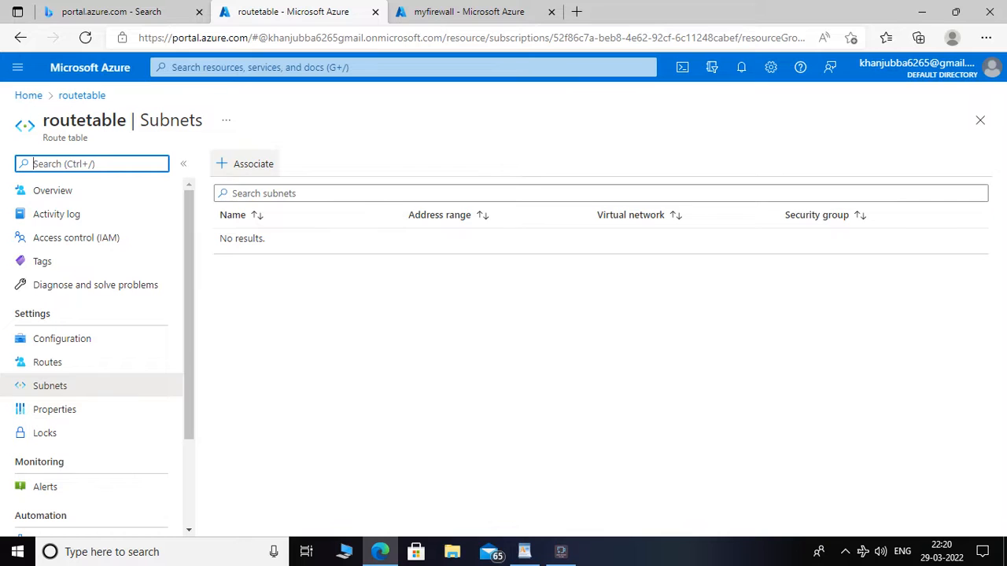
pyautogui.click(248, 164)
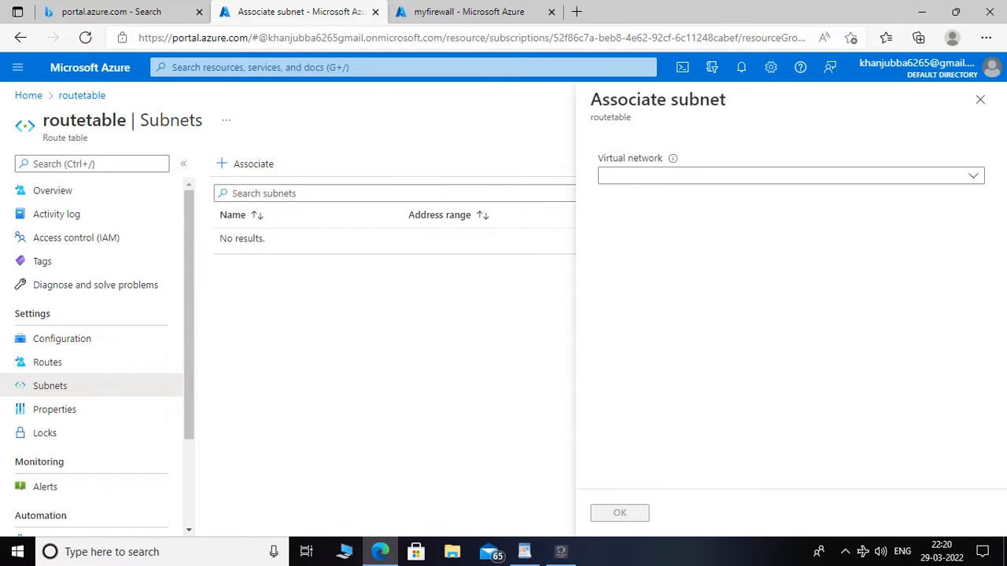
pyautogui.click(791, 176)
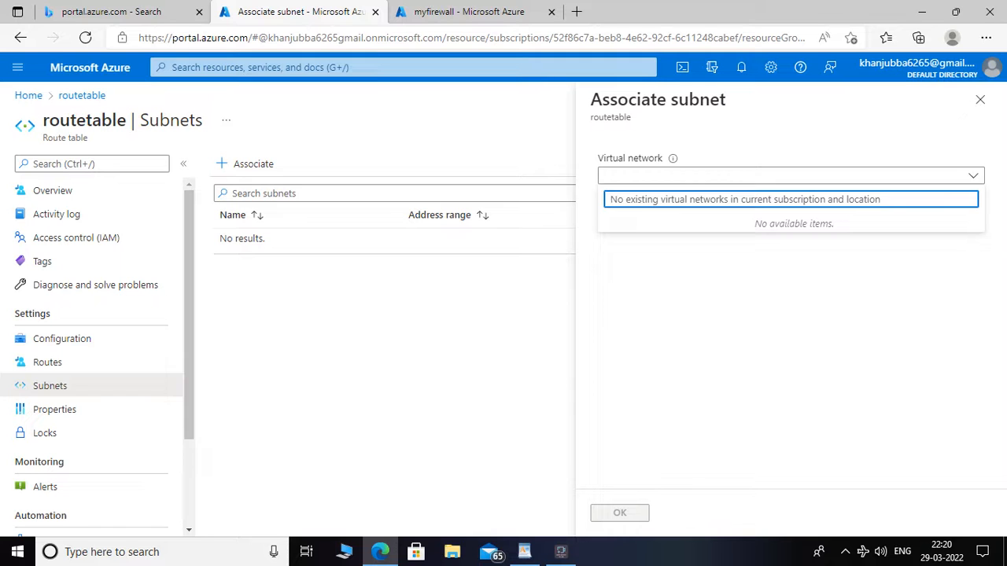
pyautogui.click(771, 314)
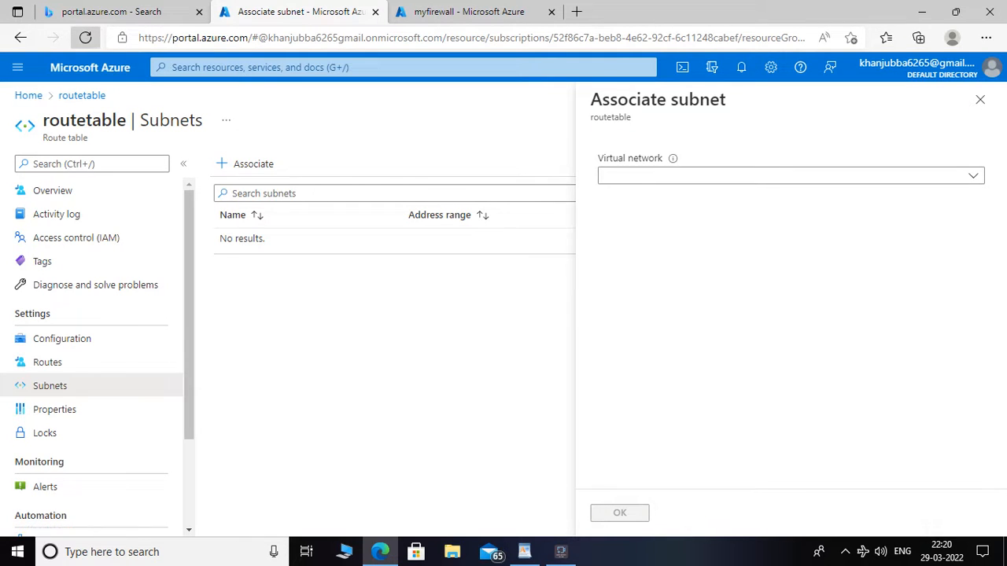
pyautogui.click(85, 38)
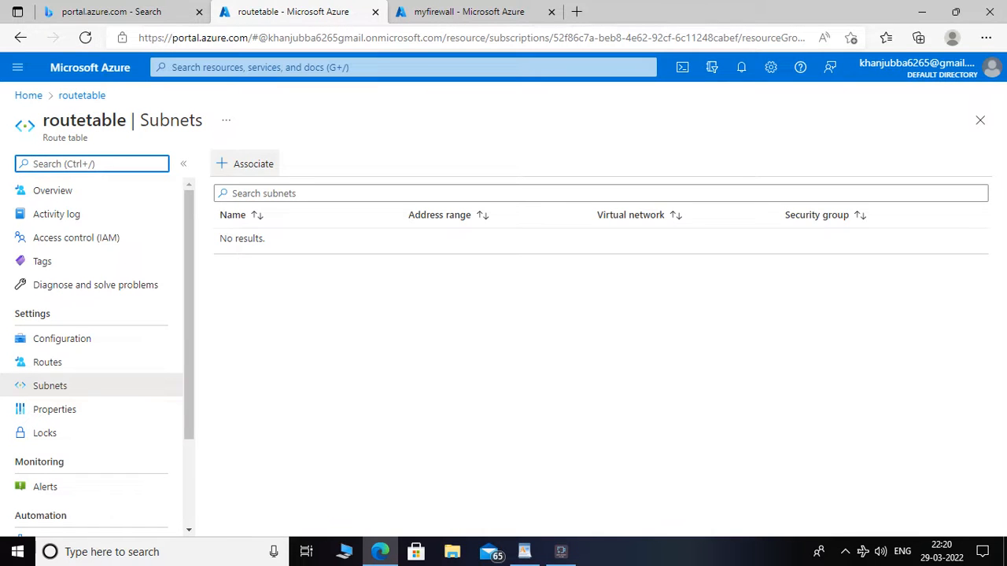
pyautogui.click(253, 164)
pyautogui.click(791, 176)
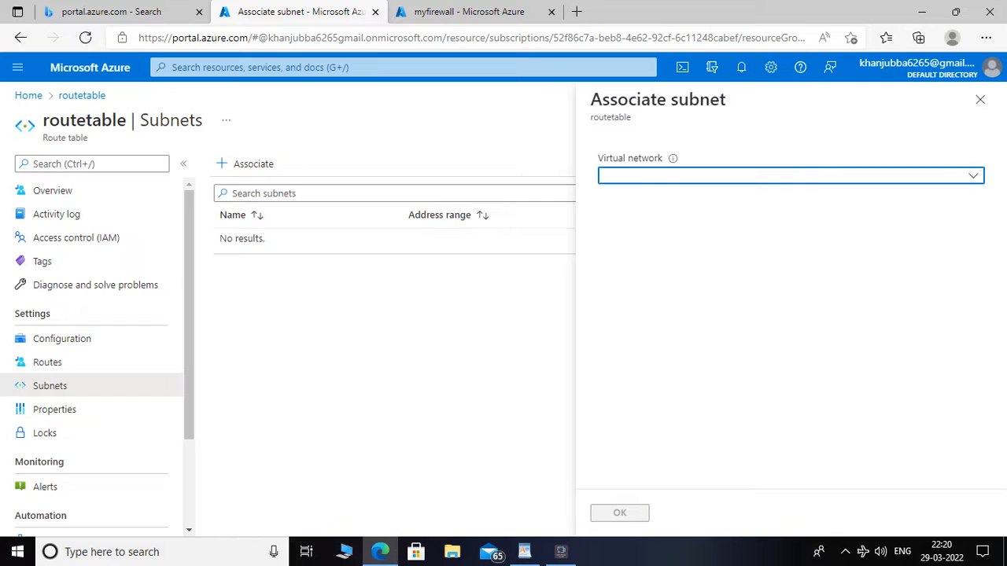
pyautogui.click(791, 175)
pyautogui.click(972, 176)
pyautogui.click(973, 175)
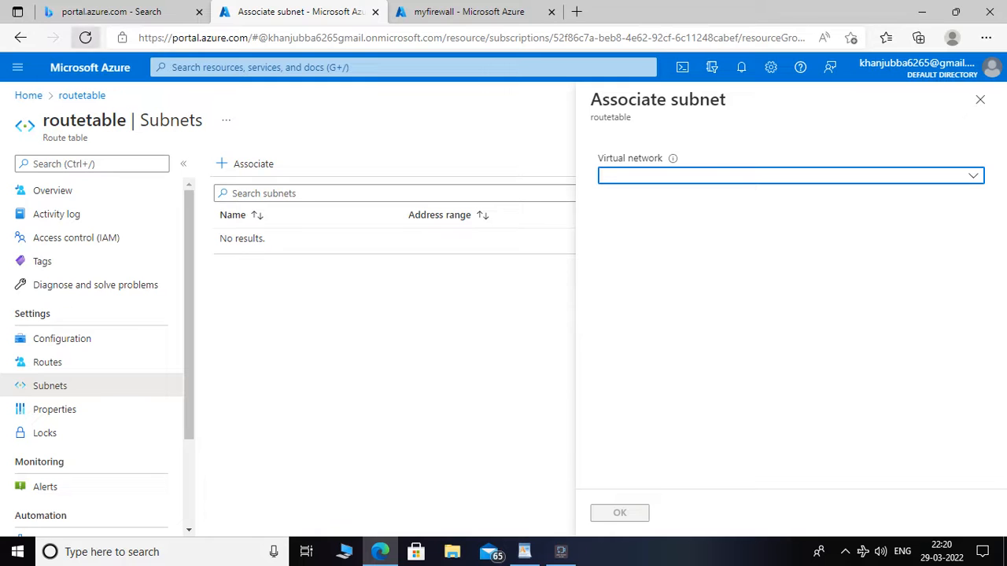
pyautogui.click(85, 37)
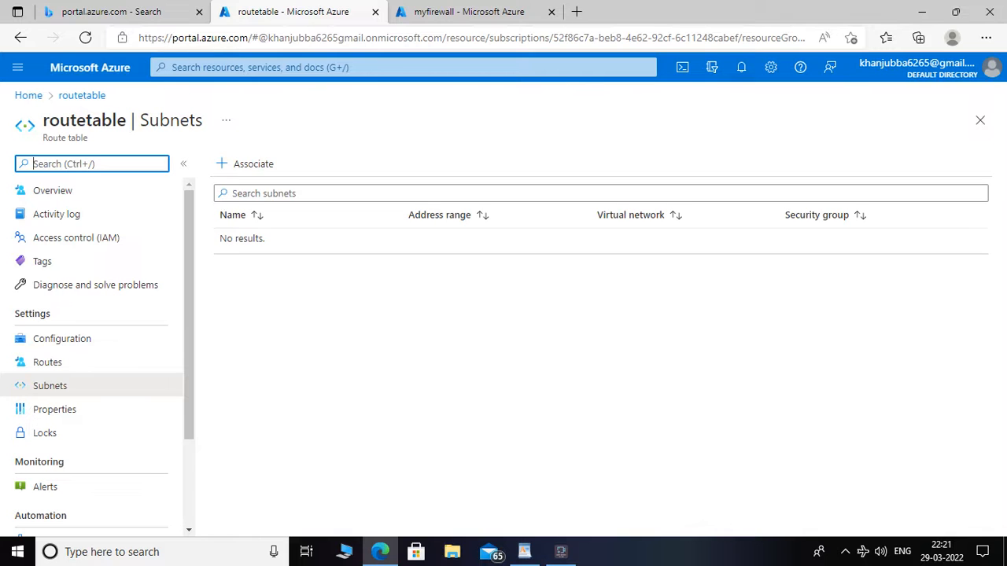
pyautogui.click(246, 164)
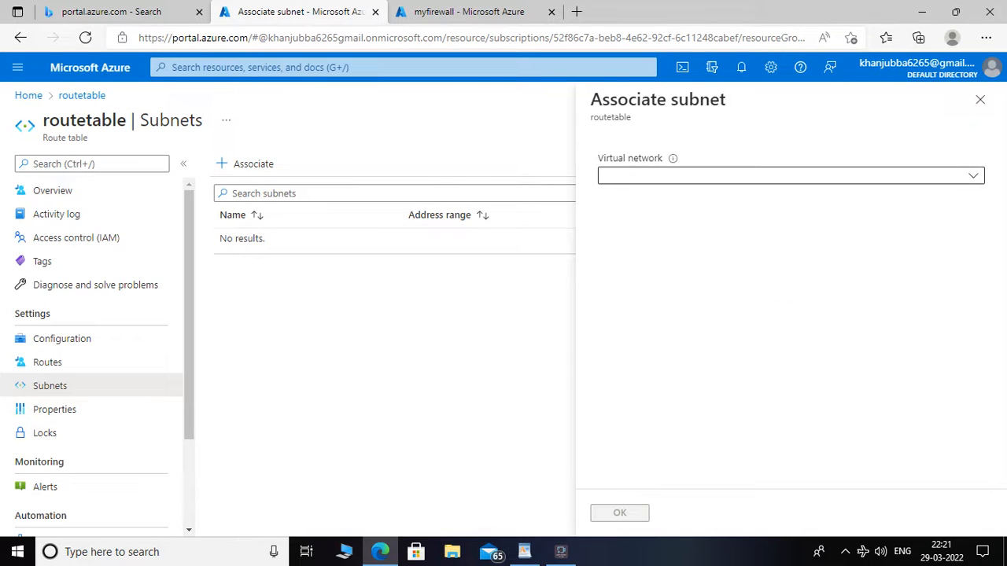
pyautogui.click(791, 176)
pyautogui.click(791, 176)
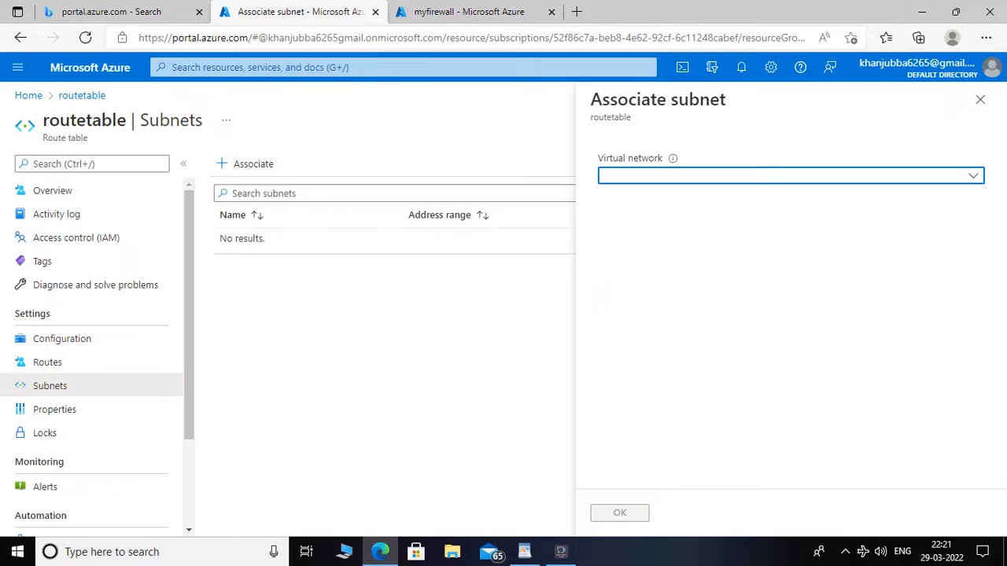
pyautogui.click(561, 552)
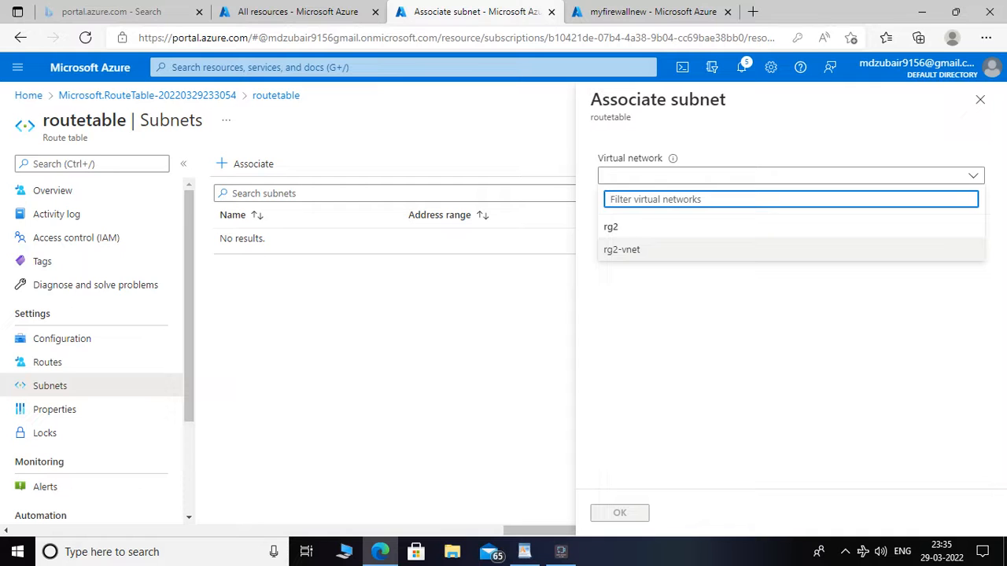
# Associate the default subnet of virtual network rg2-vnet with routetable.
pyautogui.click(621, 249)
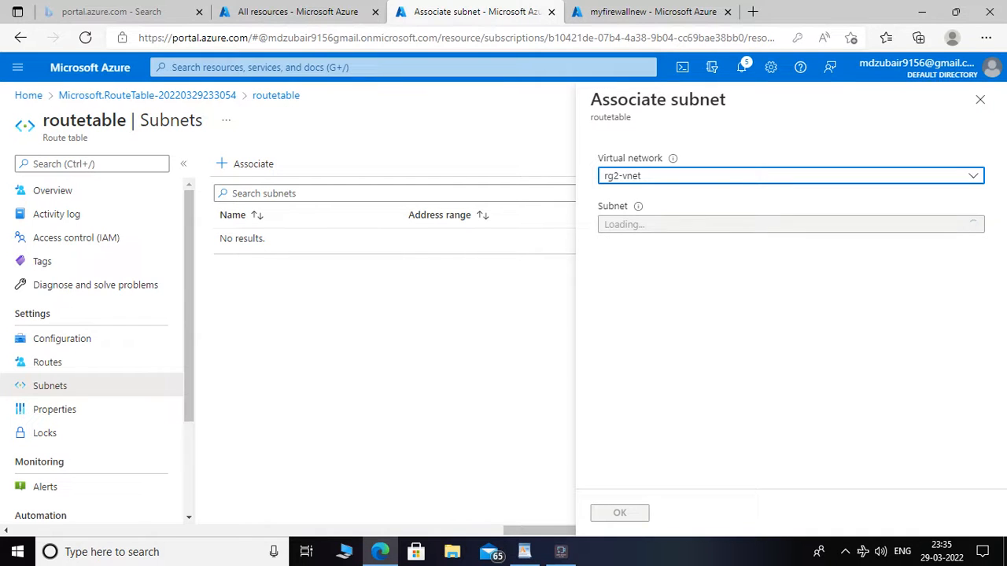
pyautogui.click(791, 224)
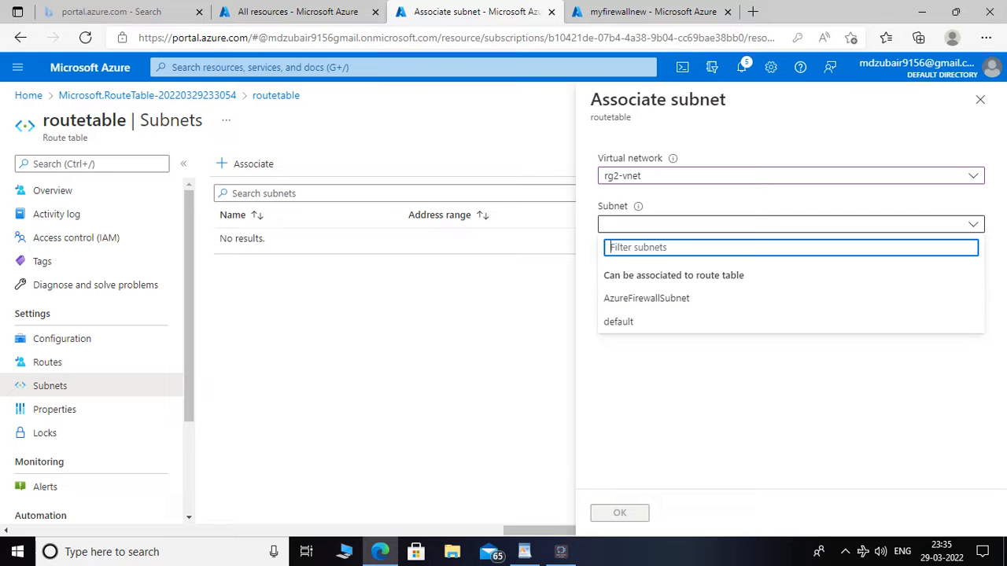
pyautogui.click(619, 321)
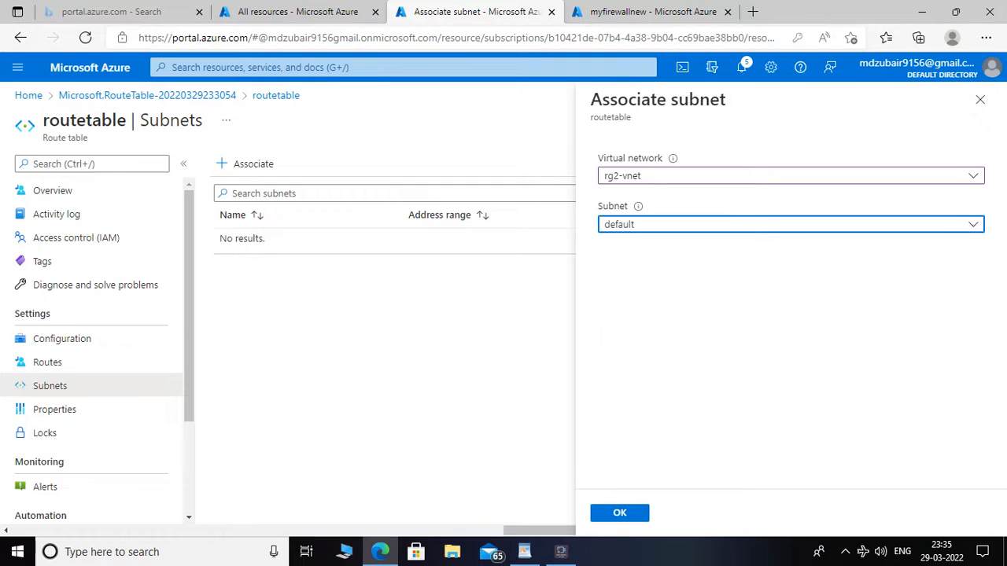
pyautogui.click(619, 513)
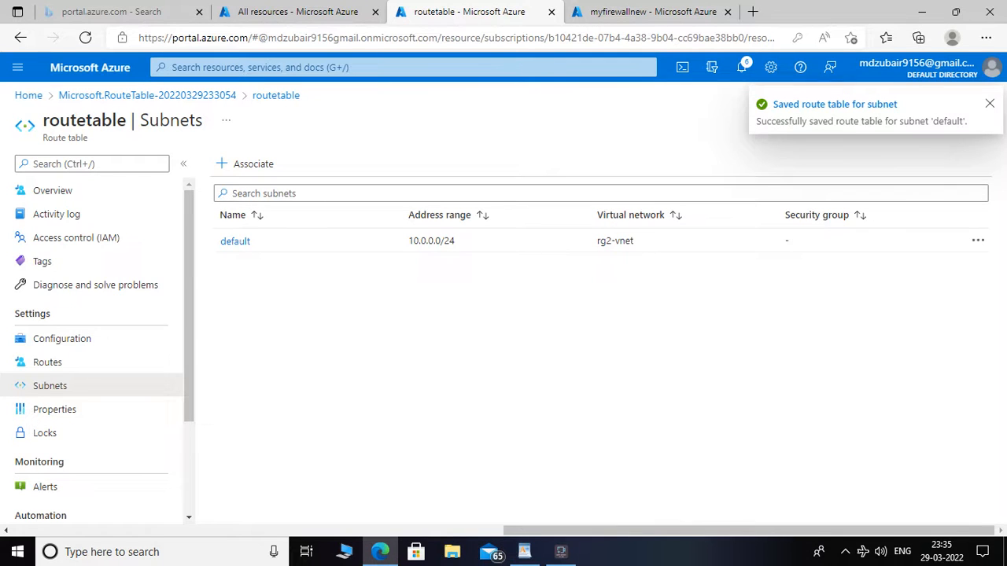
# Review the task list in the WordPad notes down to the line about adding a NAT rule in the firewall.
pyautogui.click(524, 551)
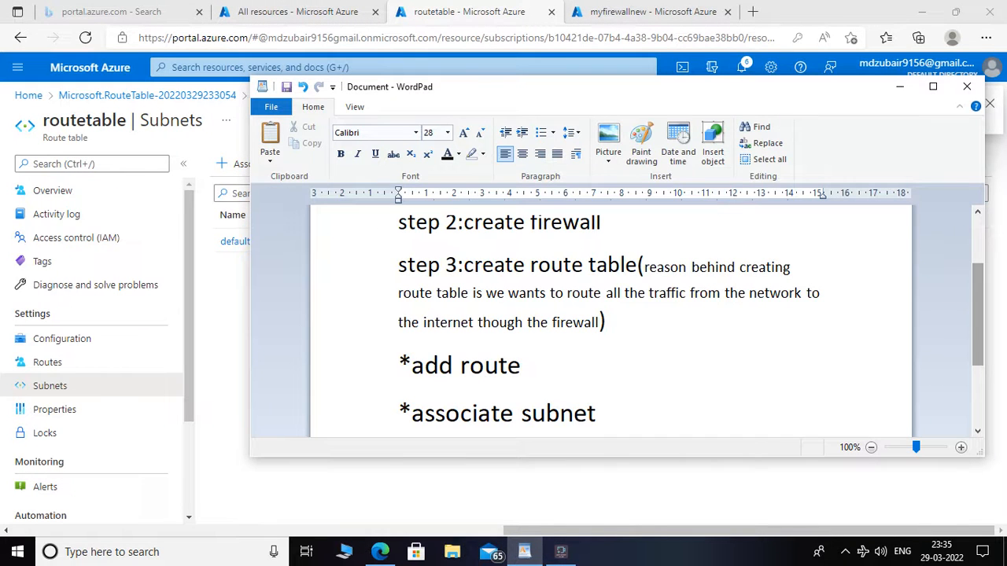
pyautogui.scroll(-1, 610, 321)
pyautogui.scroll(-1, 610, 321)
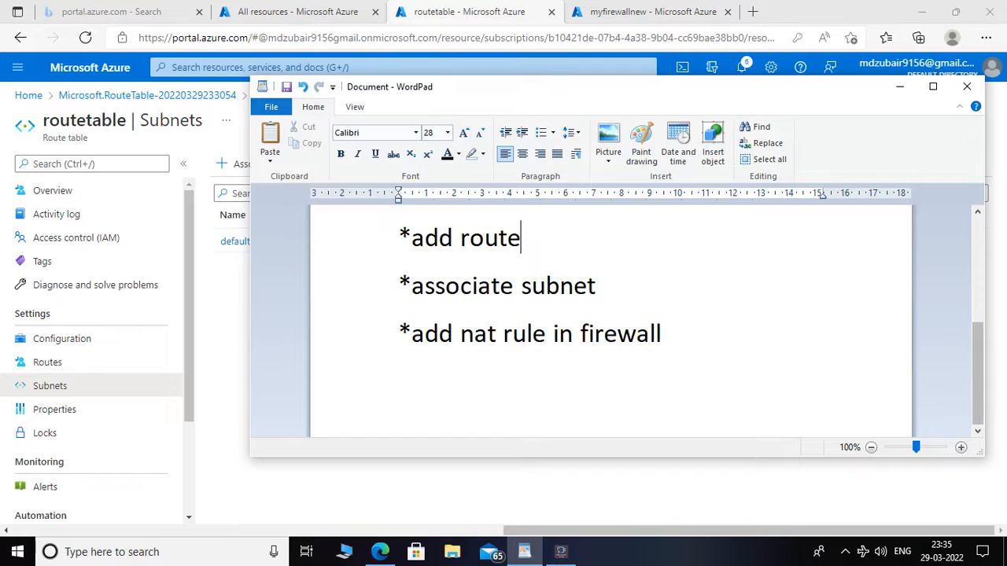
pyautogui.moveTo(670, 333); pyautogui.dragTo(411, 333)
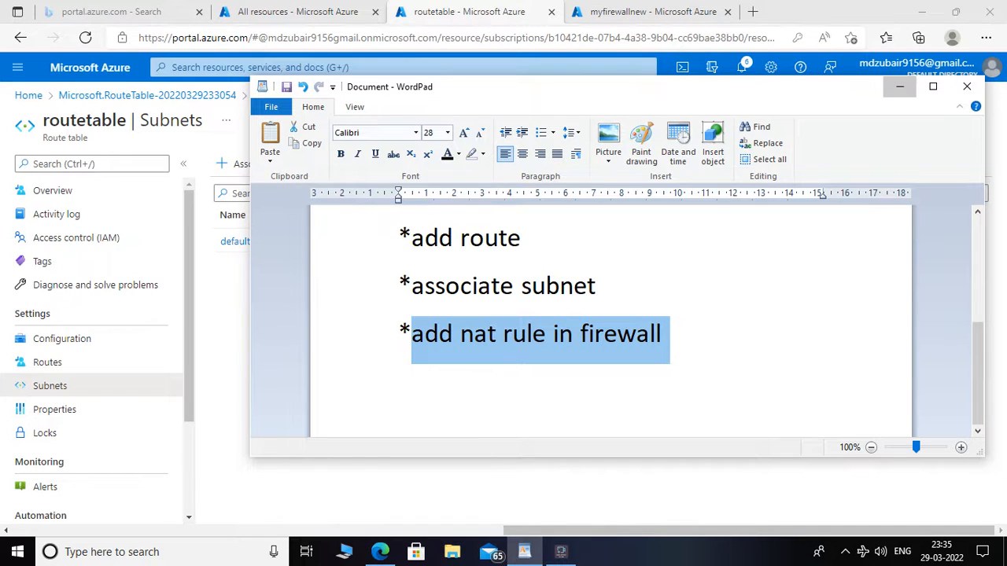
pyautogui.click(899, 86)
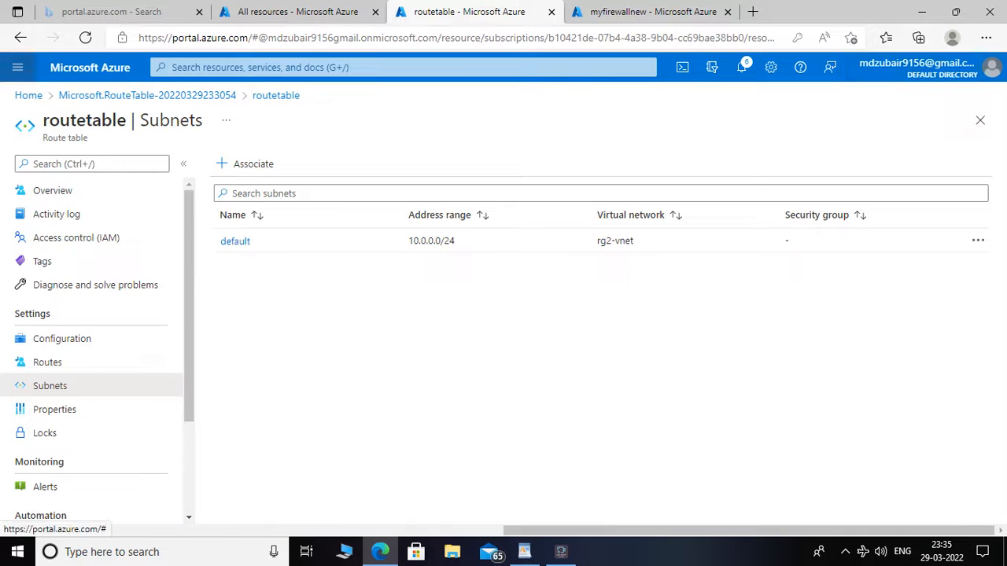
# Open the classic rules of firewall myfirewallnew from the list of all resources.
pyautogui.click(17, 67)
pyautogui.click(48, 213)
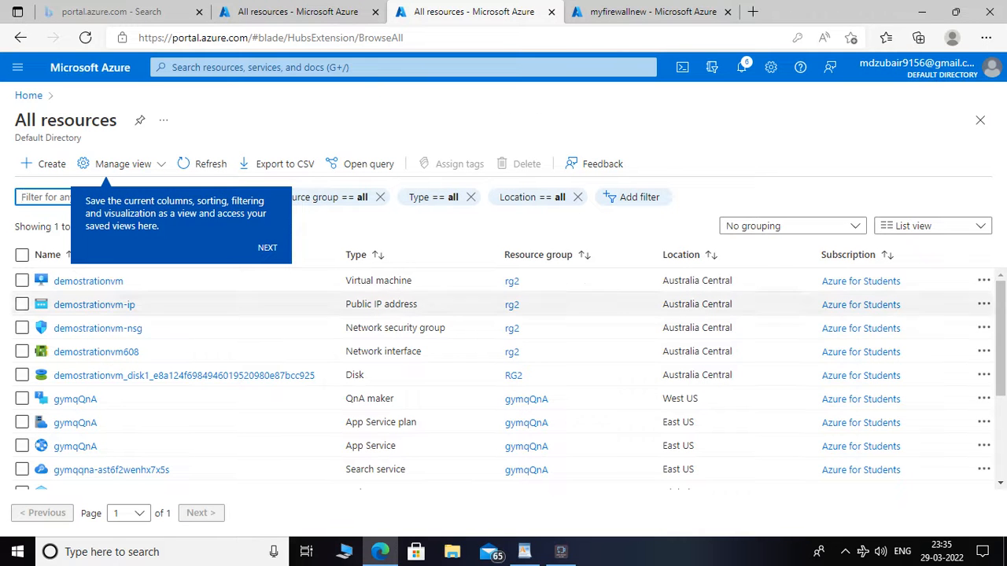
pyautogui.scroll(-3, 503, 377)
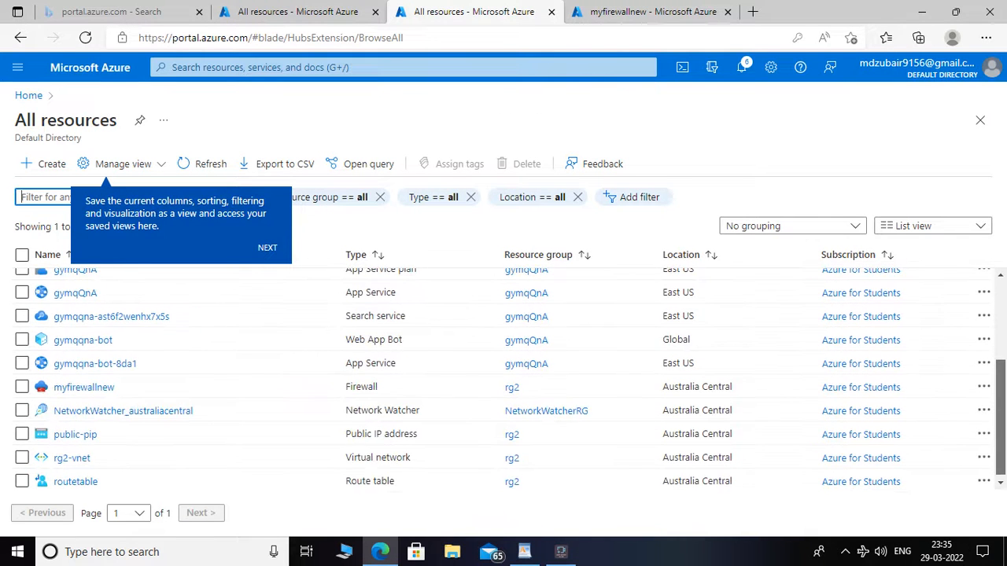
pyautogui.click(83, 387)
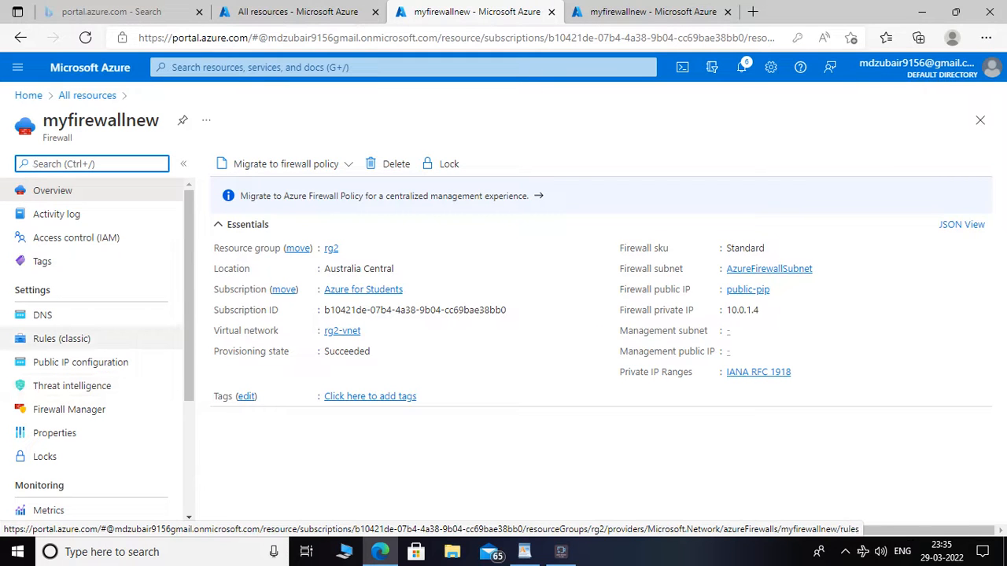
pyautogui.click(61, 338)
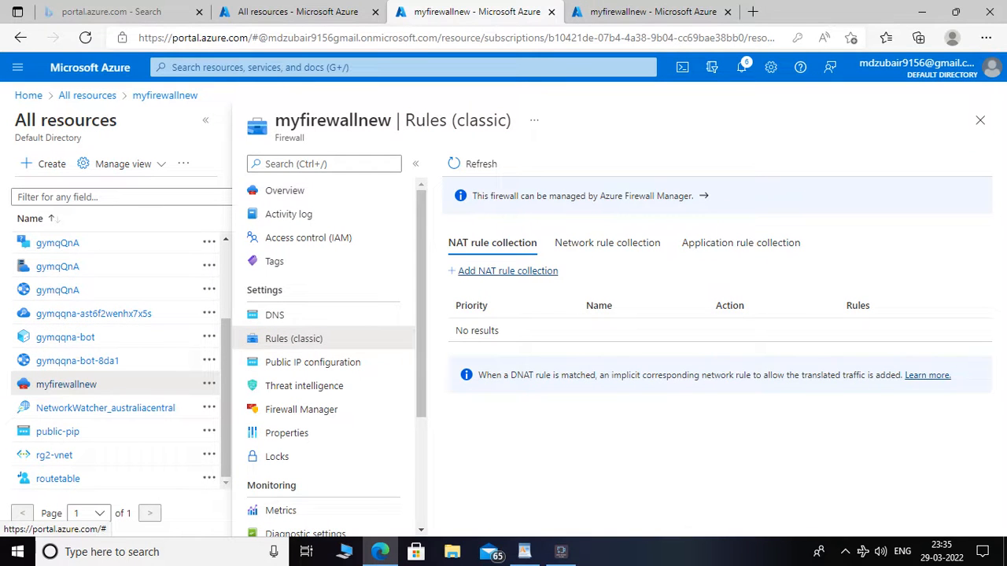
# Start a new NAT rule collection named mynatrule with priority 101.
pyautogui.click(508, 271)
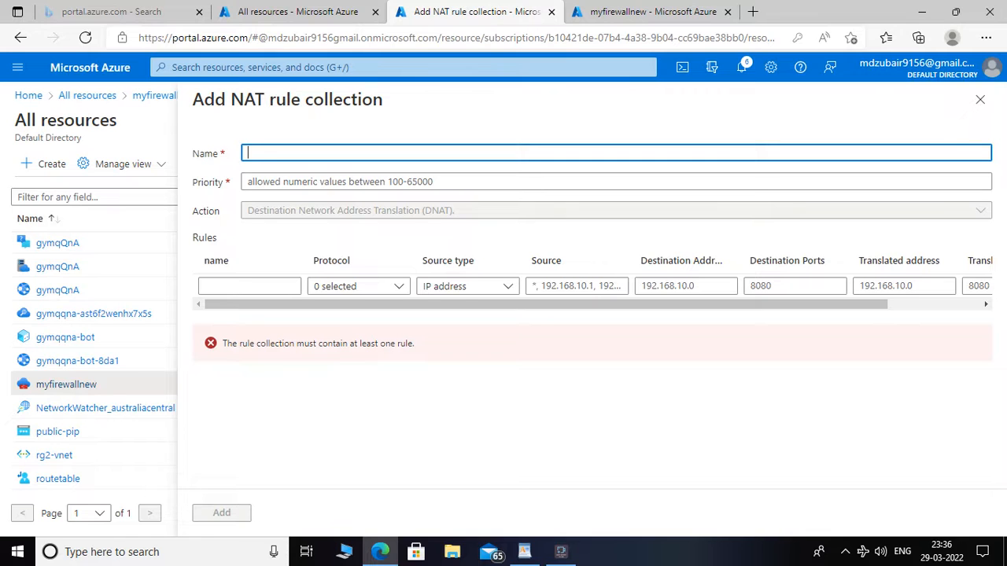
pyautogui.write('mynatriule')
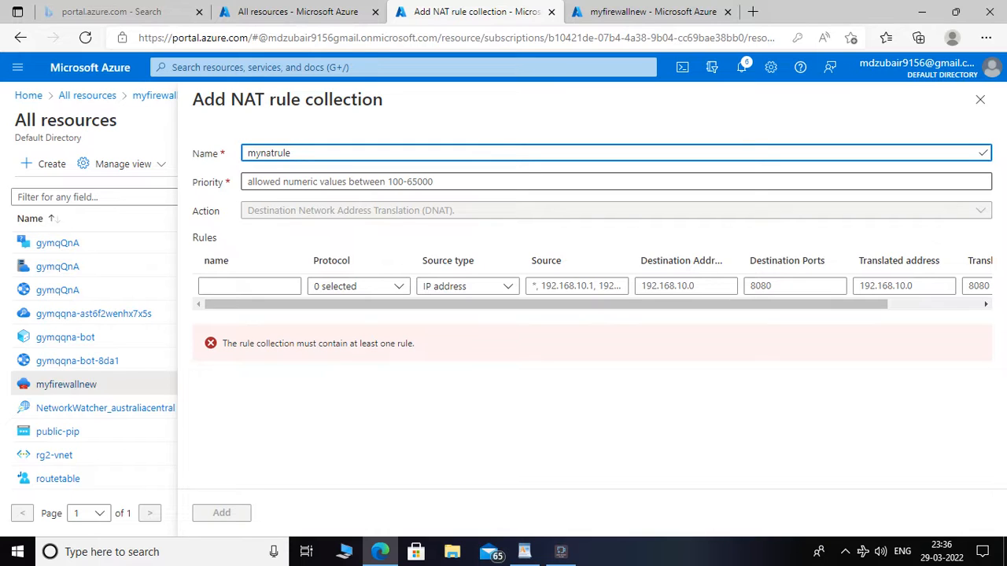
pyautogui.click(340, 182)
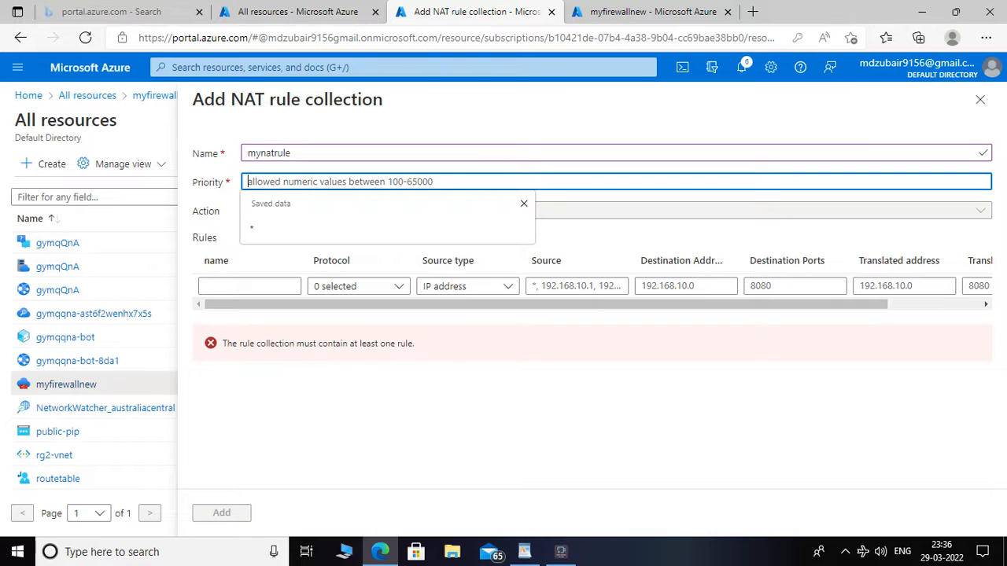
pyautogui.write('101')
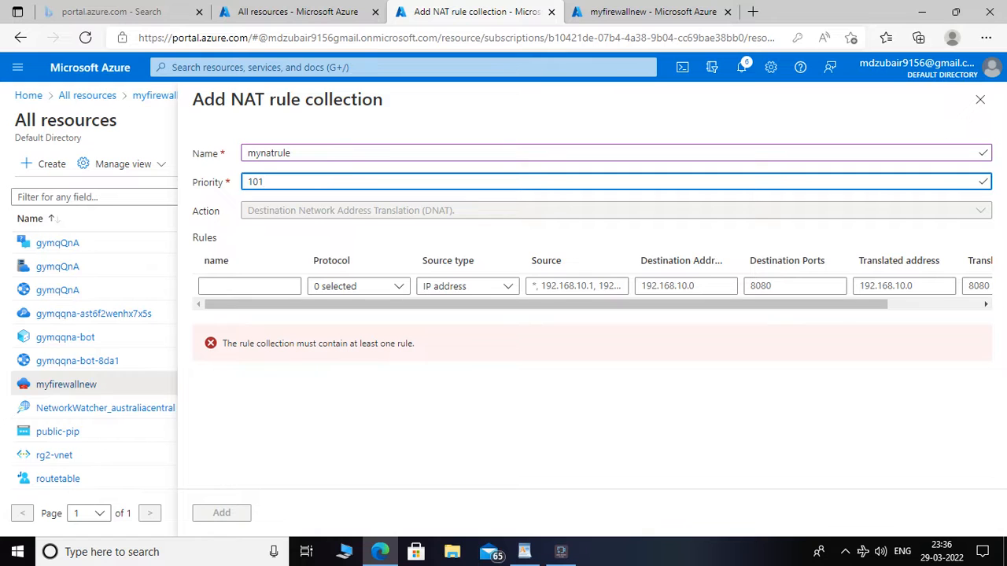
# Name the collection's first rule rdp, with protocol TCP and source type IP address.
pyautogui.click(249, 287)
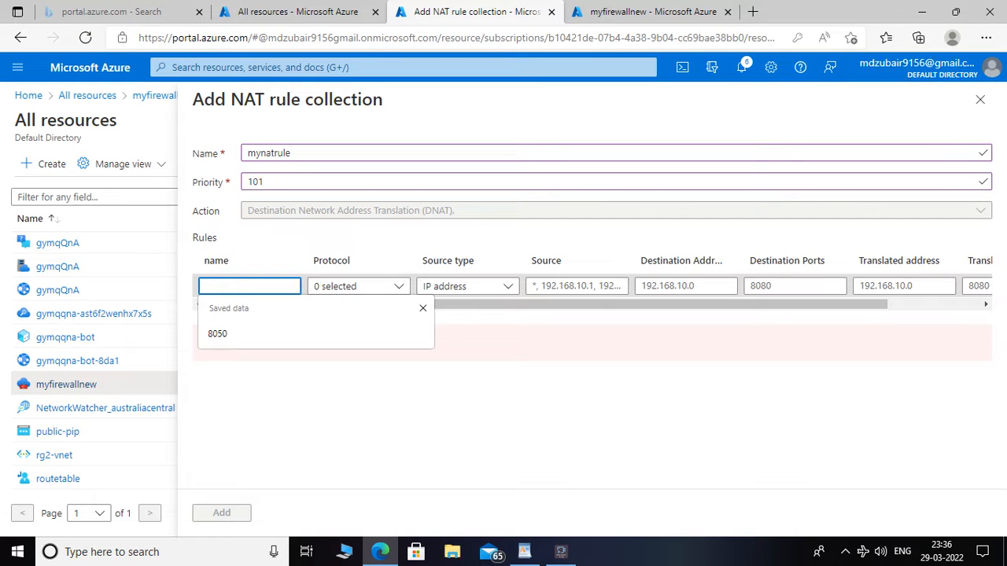
pyautogui.write('drp')
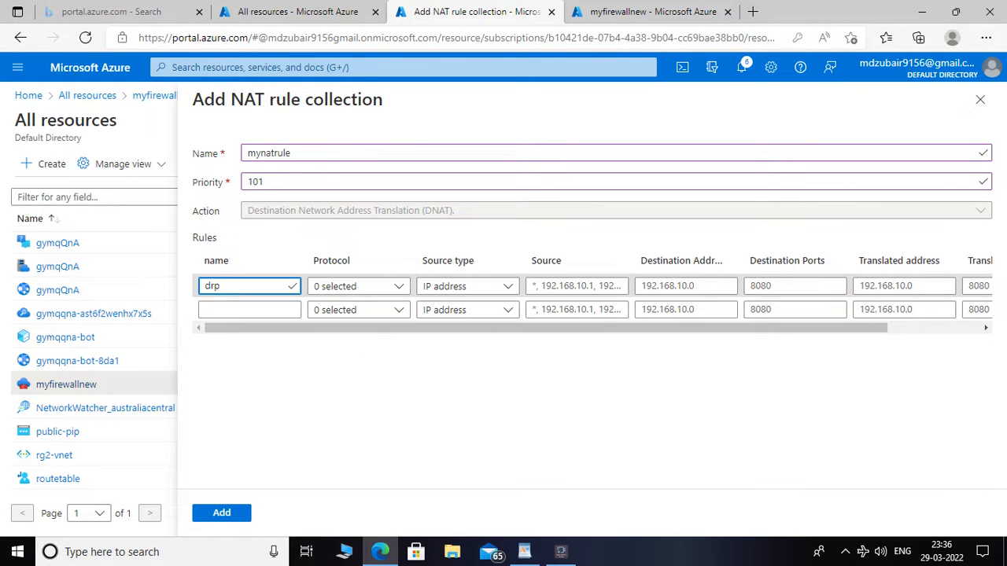
pyautogui.press('BackSpace')
pyautogui.press('BackSpace')
pyautogui.press('BackSpace')
pyautogui.write('rdp')
pyautogui.click(358, 286)
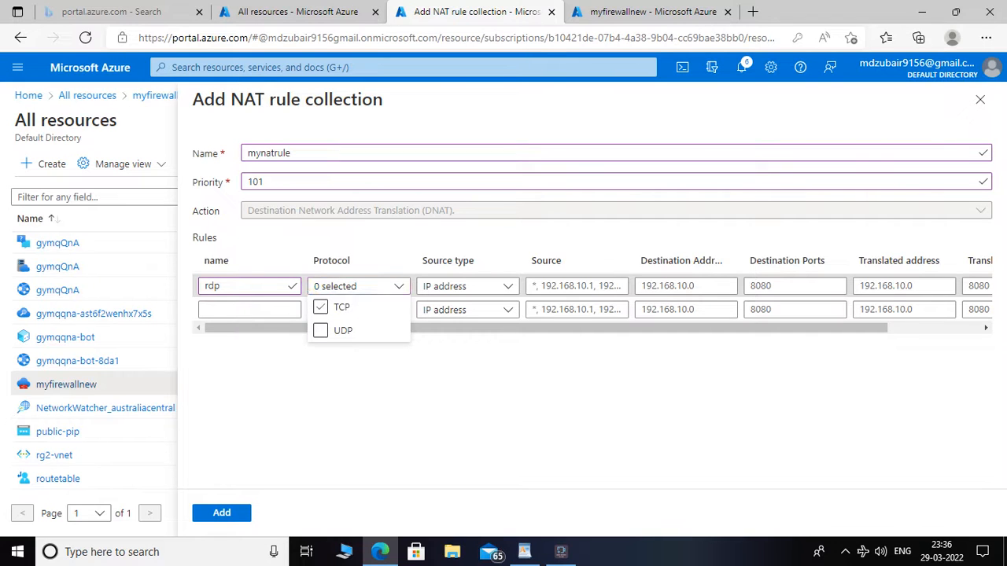
pyautogui.click(320, 307)
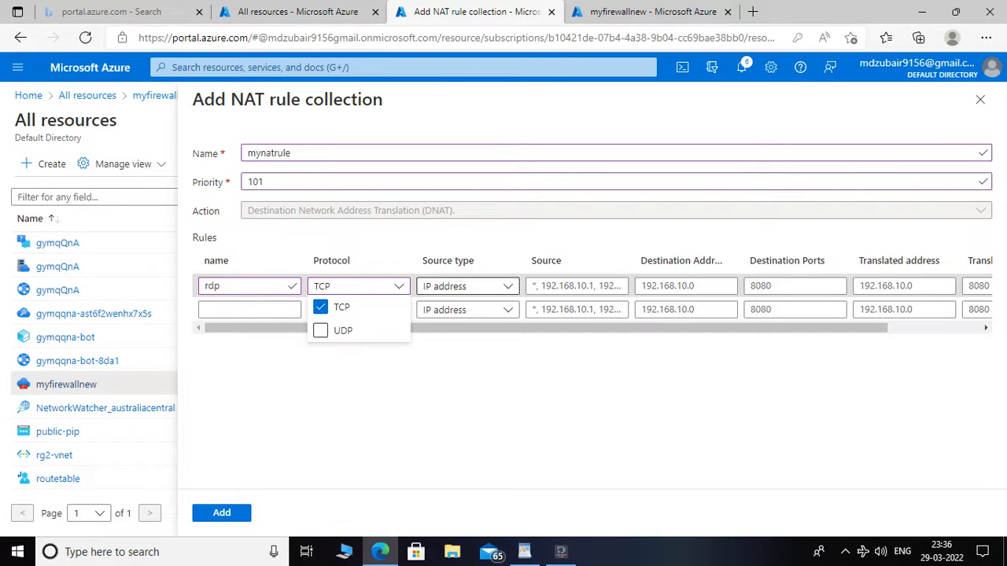
pyautogui.click(468, 287)
pyautogui.click(444, 307)
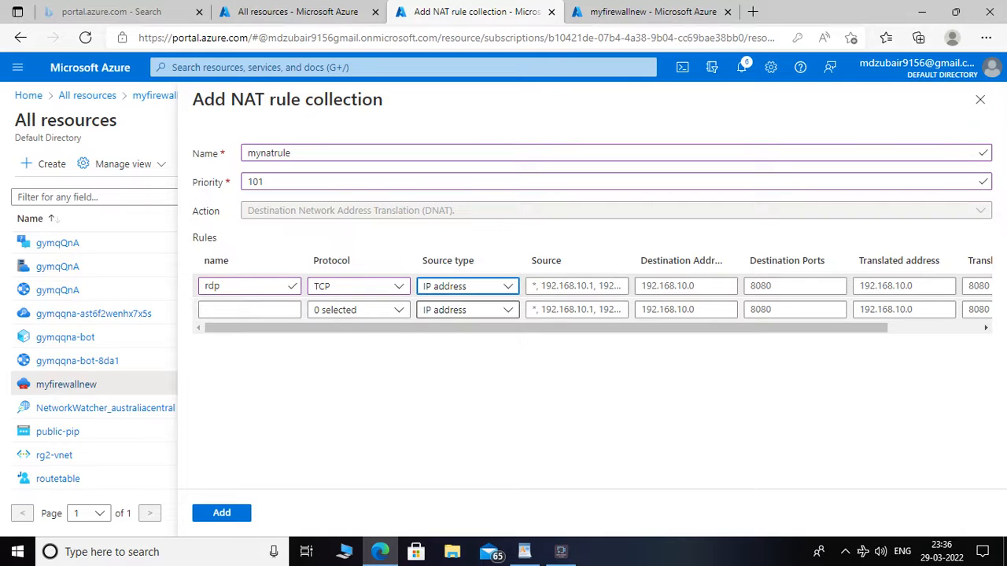
pyautogui.click(577, 287)
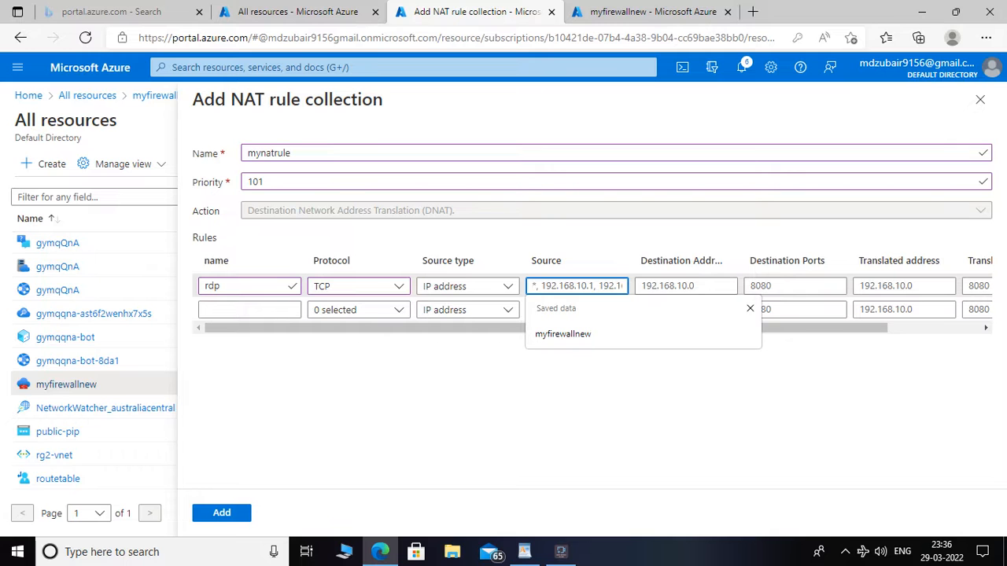
pyautogui.click(753, 12)
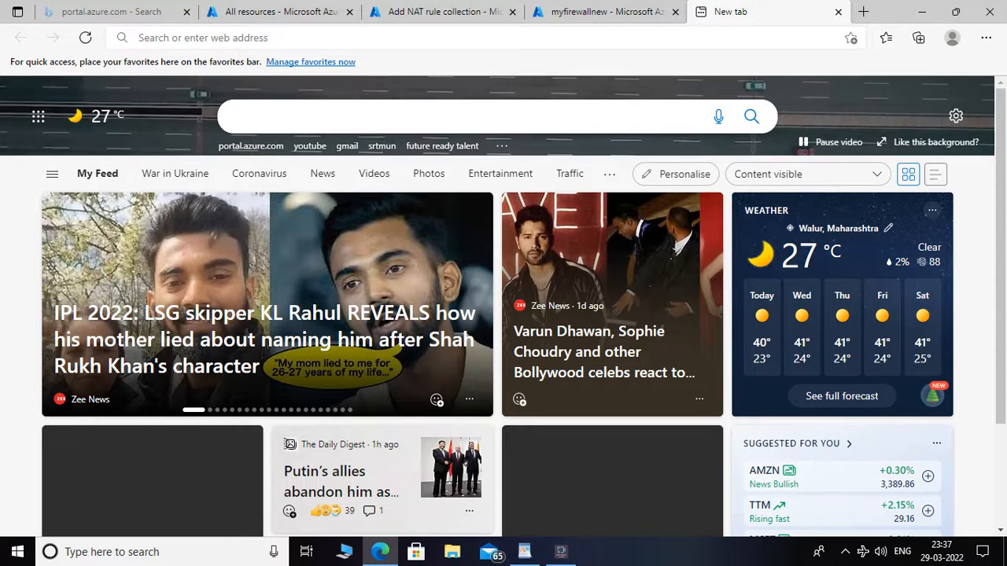
pyautogui.write('wha')
pyautogui.write('t')
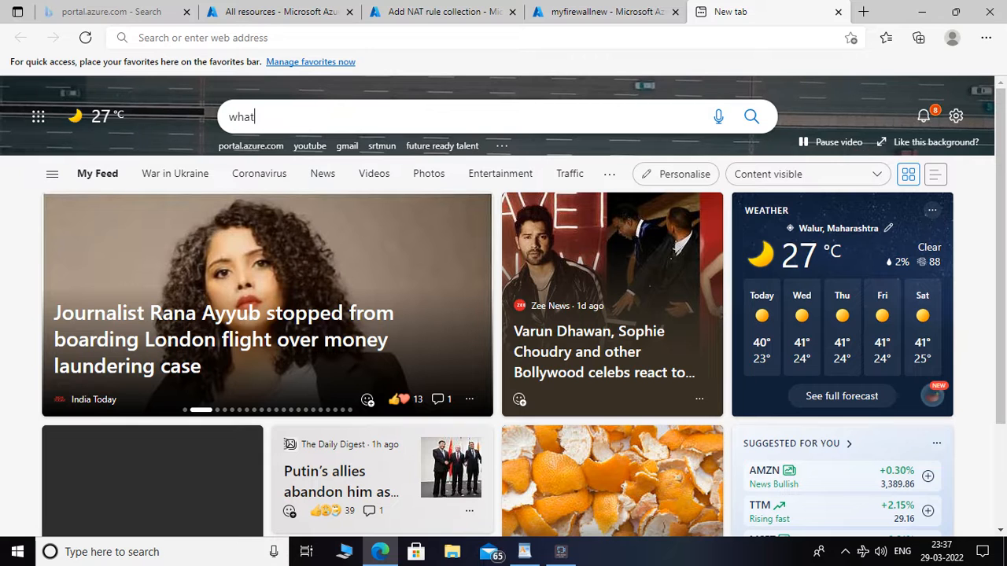
pyautogui.write(' is my')
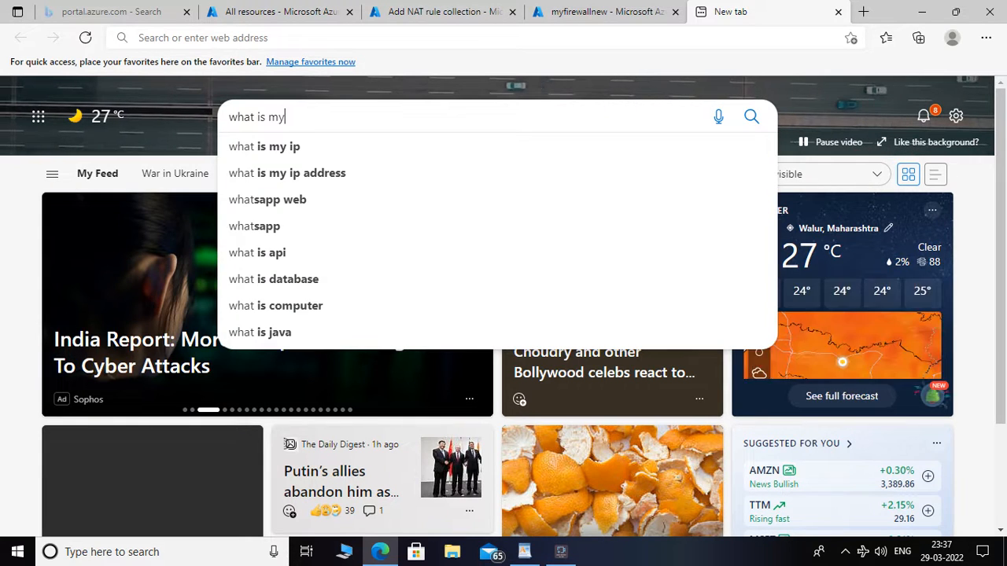
pyautogui.write(' ip')
pyautogui.press('Return')
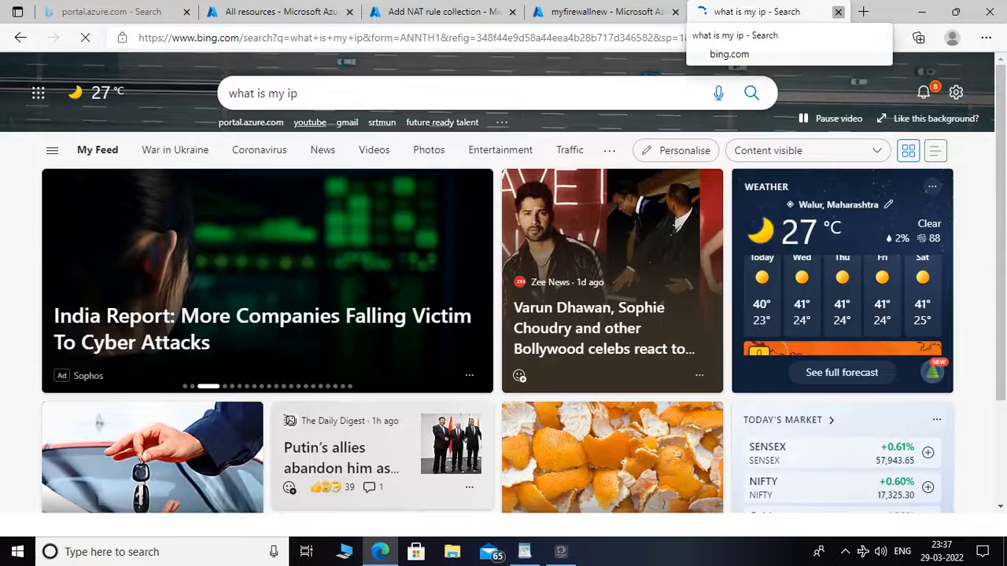
pyautogui.click(838, 11)
pyautogui.click(653, 12)
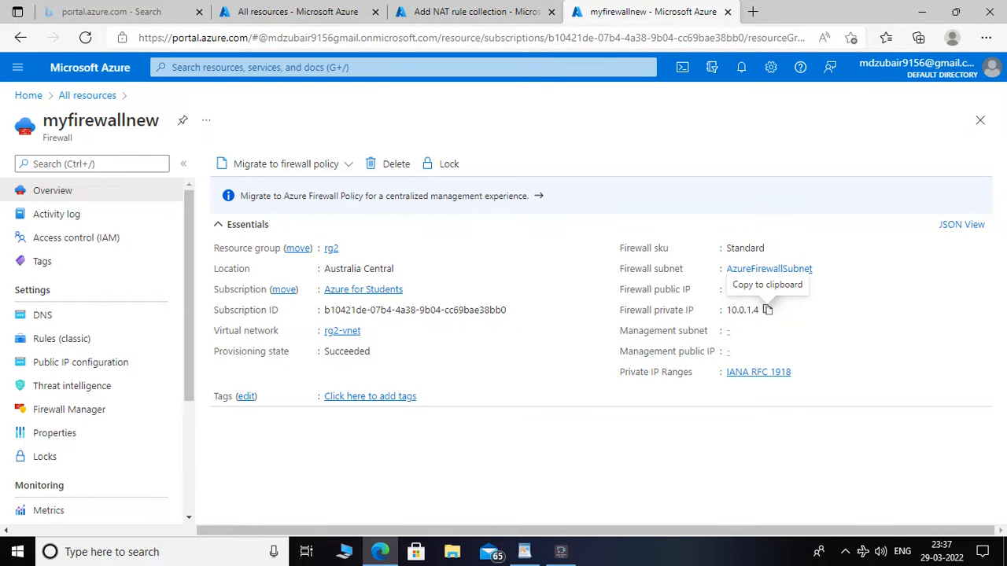
pyautogui.click(61, 338)
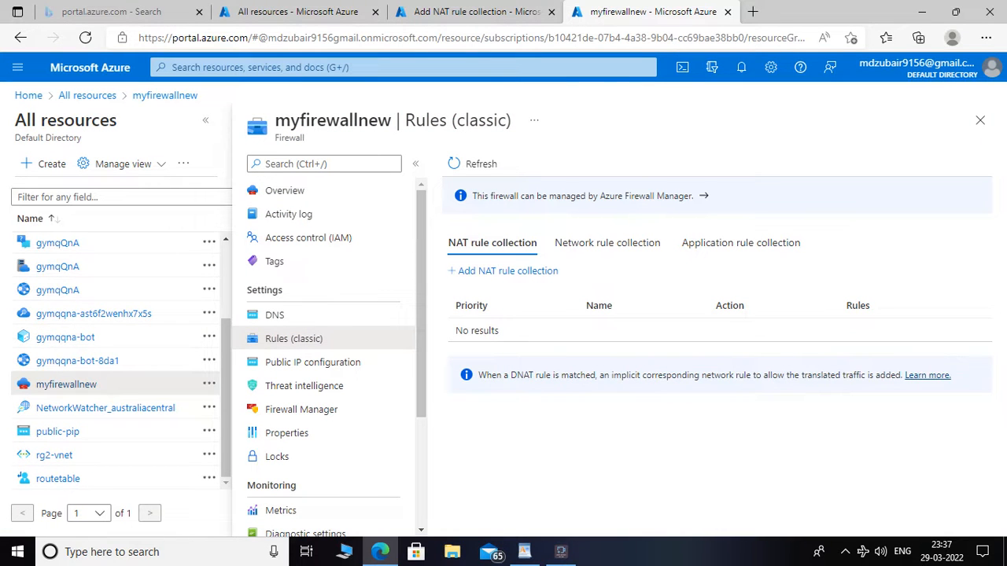
# Return to the NAT rule collection form and set the rdp rule's source to *.
pyautogui.click(477, 12)
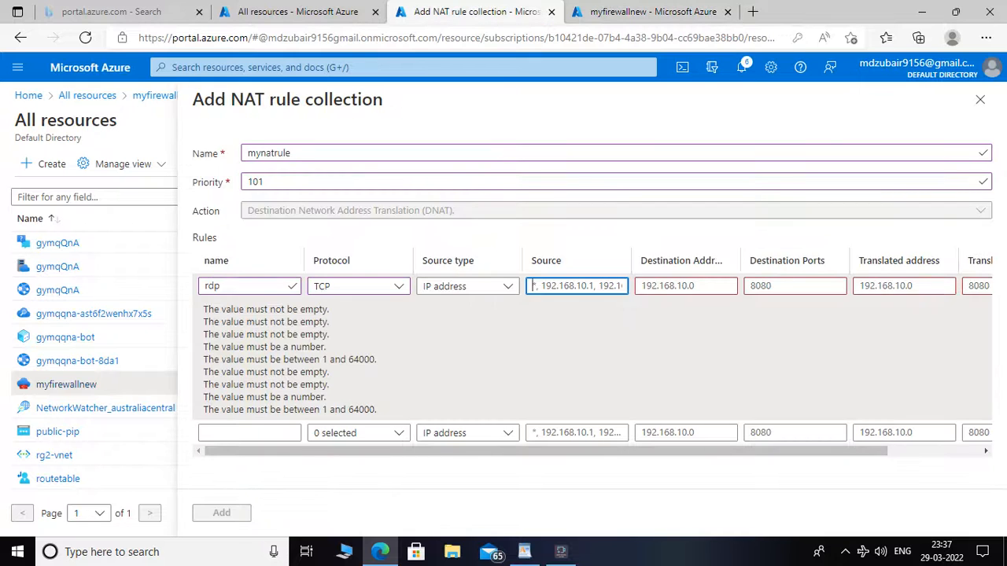
pyautogui.click(576, 286)
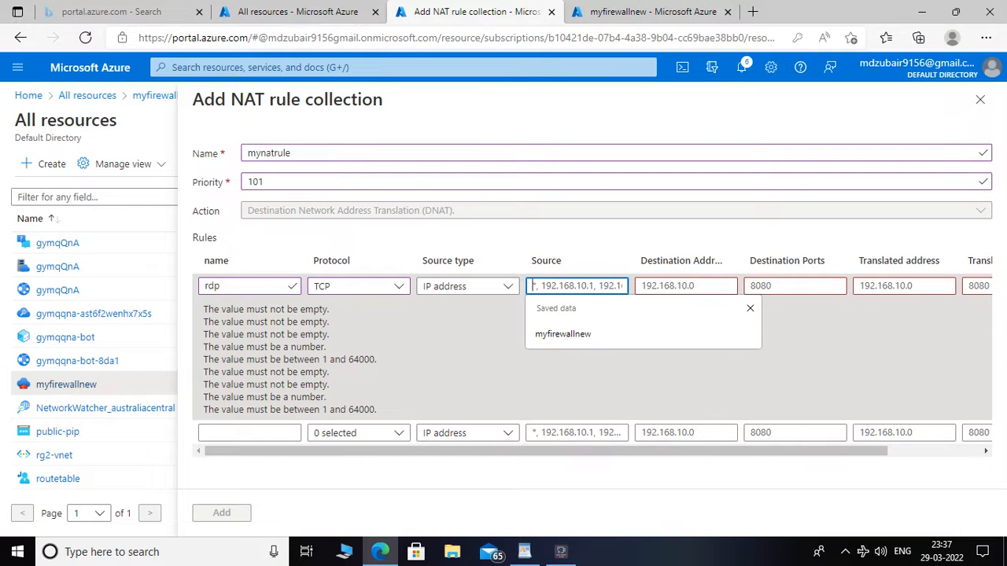
pyautogui.hotkey('ctrl', 'a')
pyautogui.press('BackSpace')
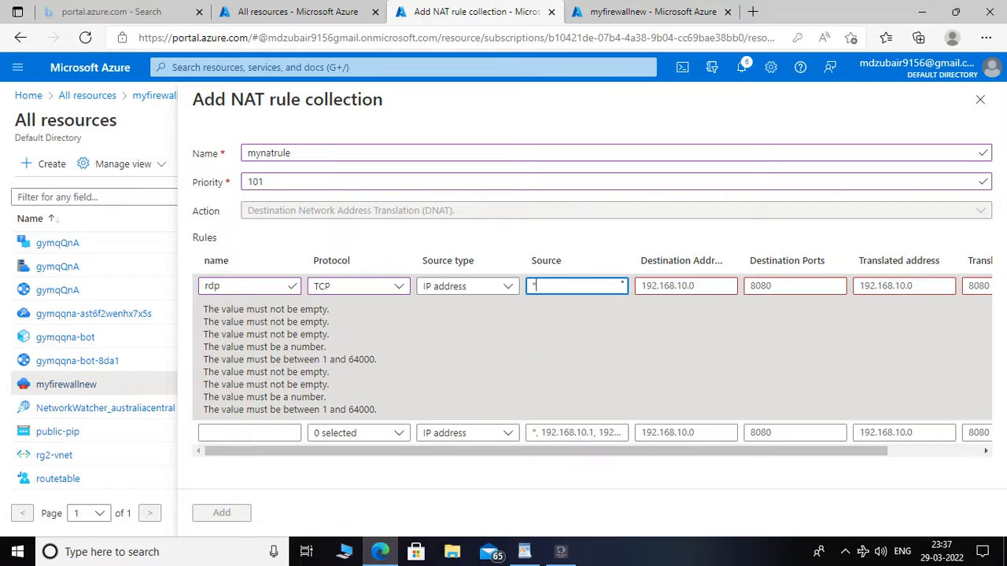
pyautogui.write('*')
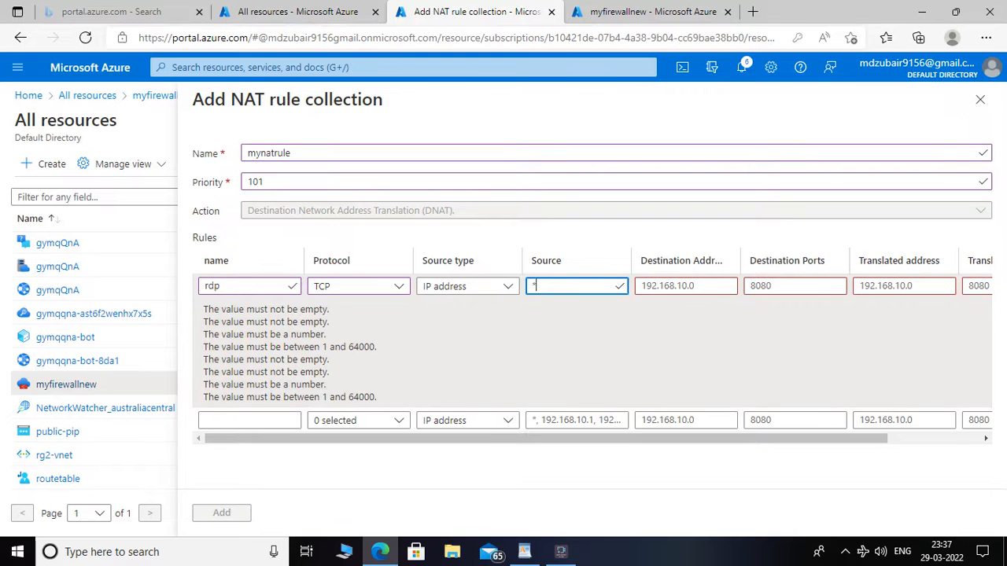
# Look up the public IP resource of firewall myfirewallnew, public-pip, and copy its IP address.
pyautogui.click(642, 285)
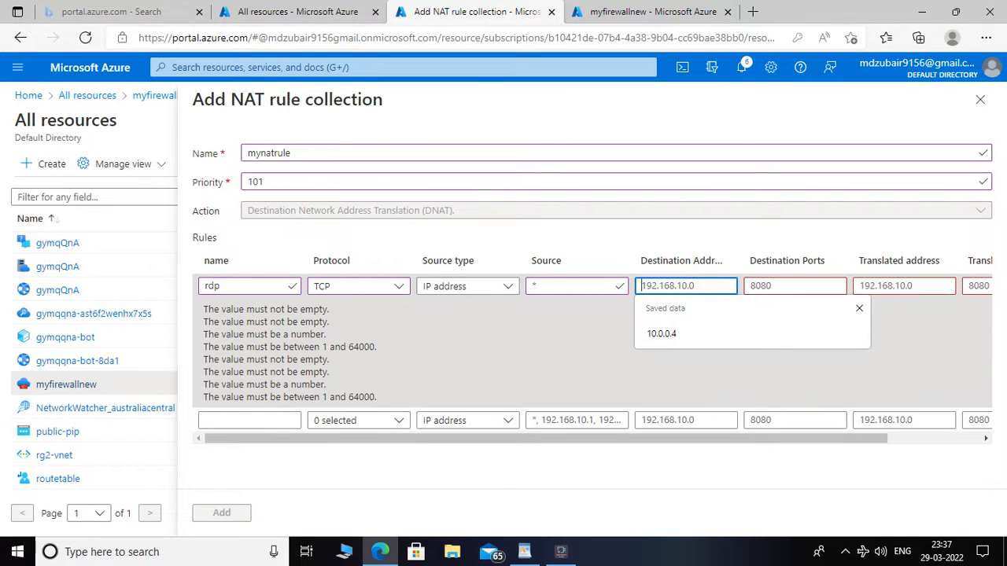
pyautogui.hotkey('ctrl', 'Tab')
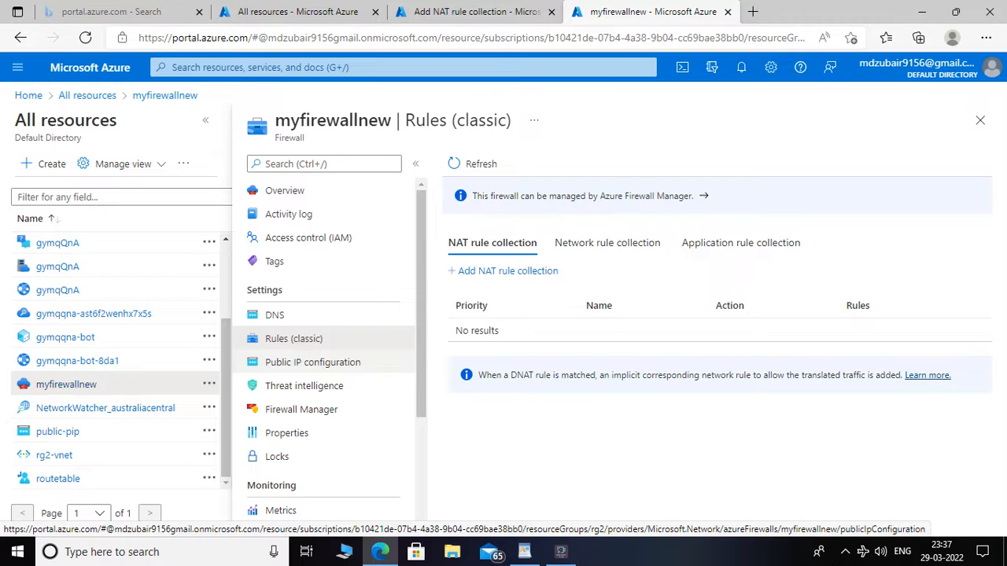
pyautogui.click(312, 362)
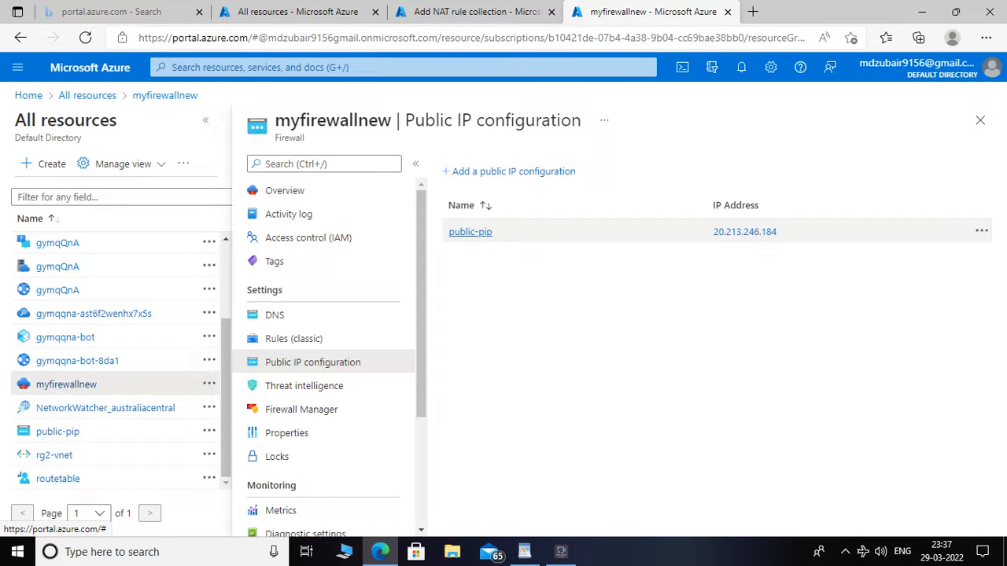
pyautogui.click(470, 232)
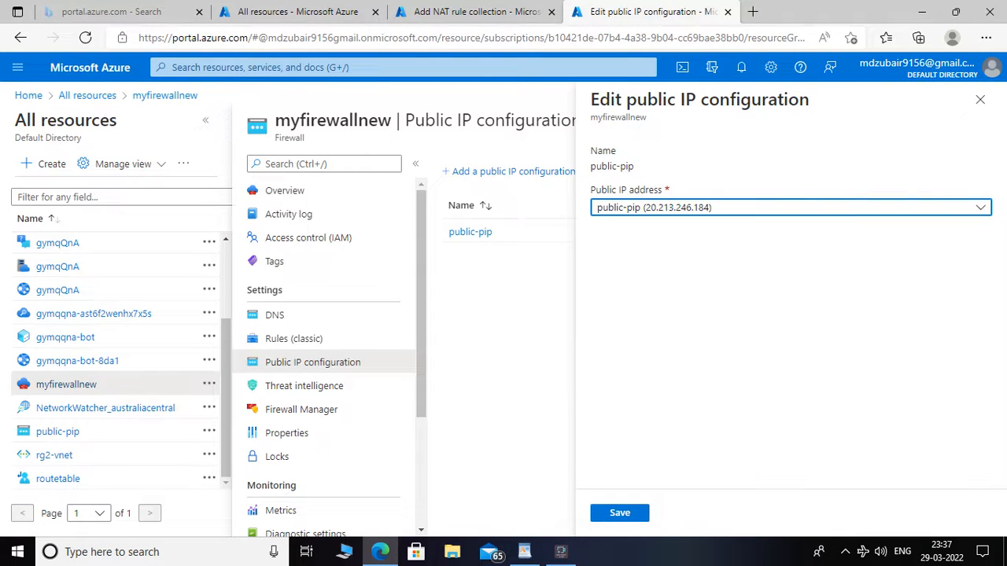
pyautogui.click(790, 208)
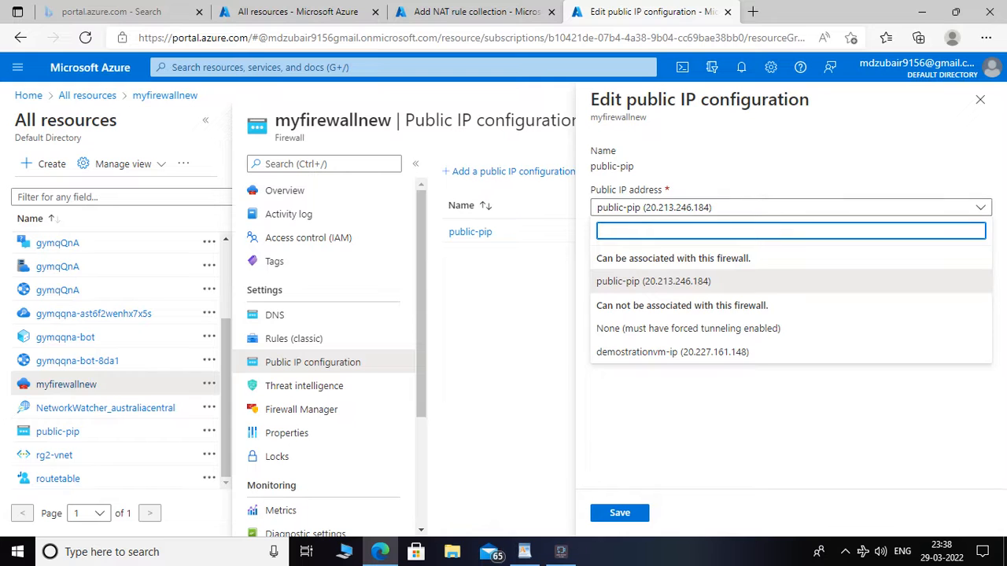
pyautogui.click(732, 425)
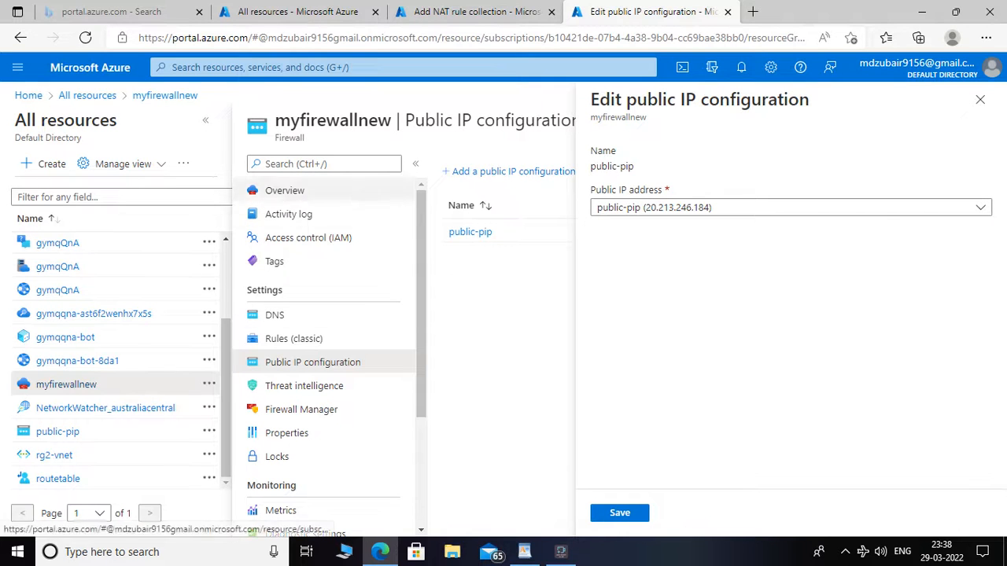
pyautogui.click(284, 191)
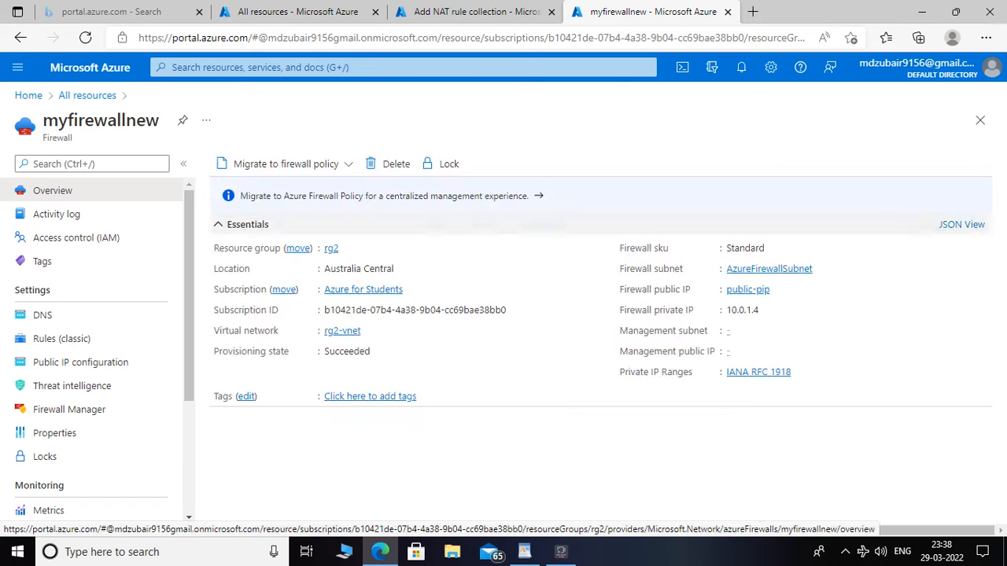
pyautogui.click(747, 290)
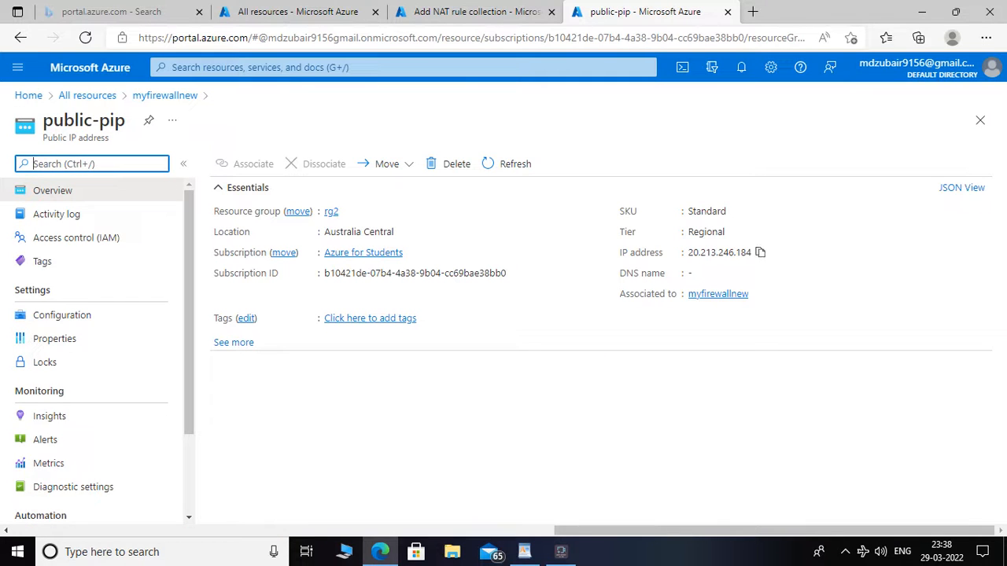
pyautogui.click(760, 252)
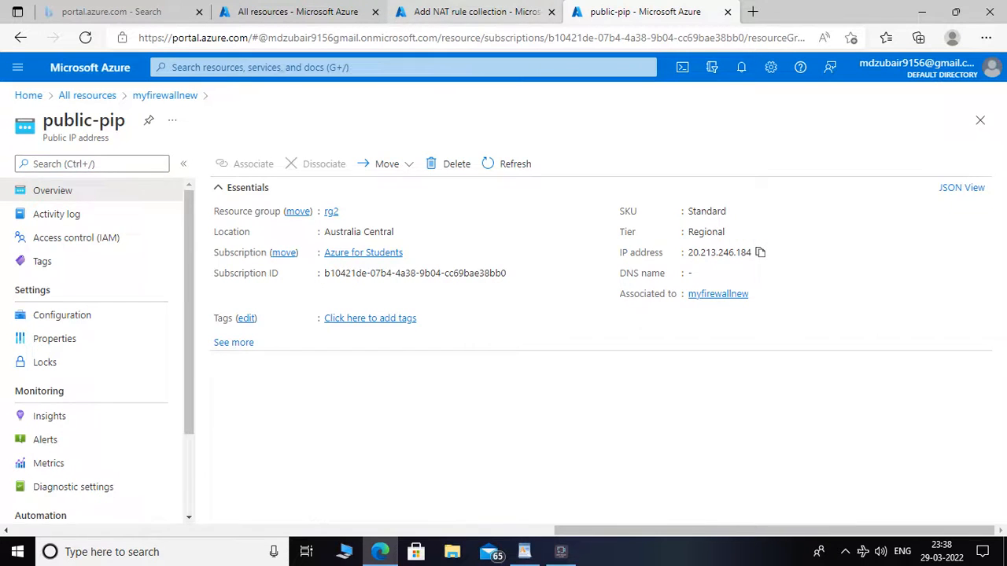
# Set the rdp rule's destination address to the copied 20.213.246.184 and its destination port to 8050.
pyautogui.click(476, 11)
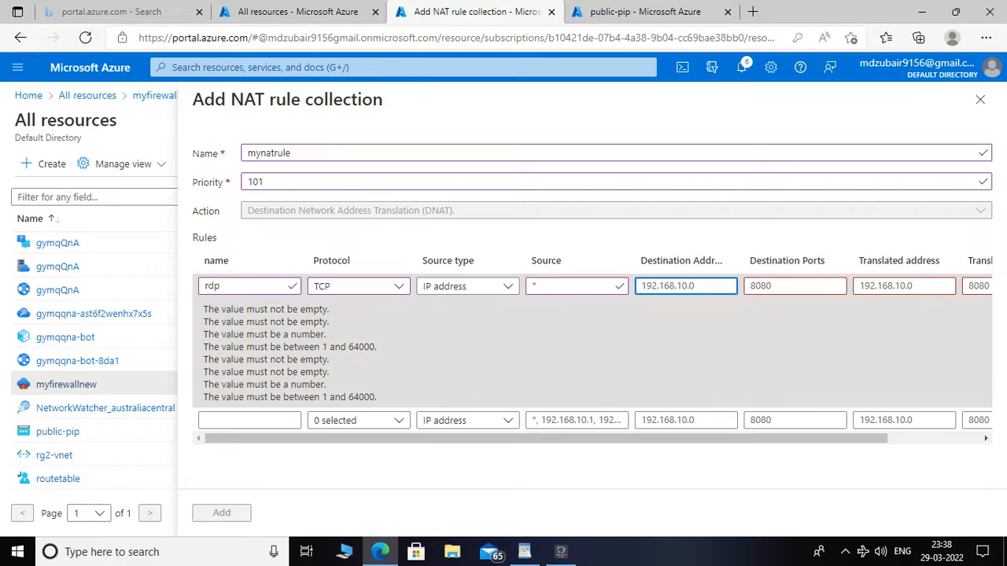
pyautogui.hotkey('ctrl', 'v')
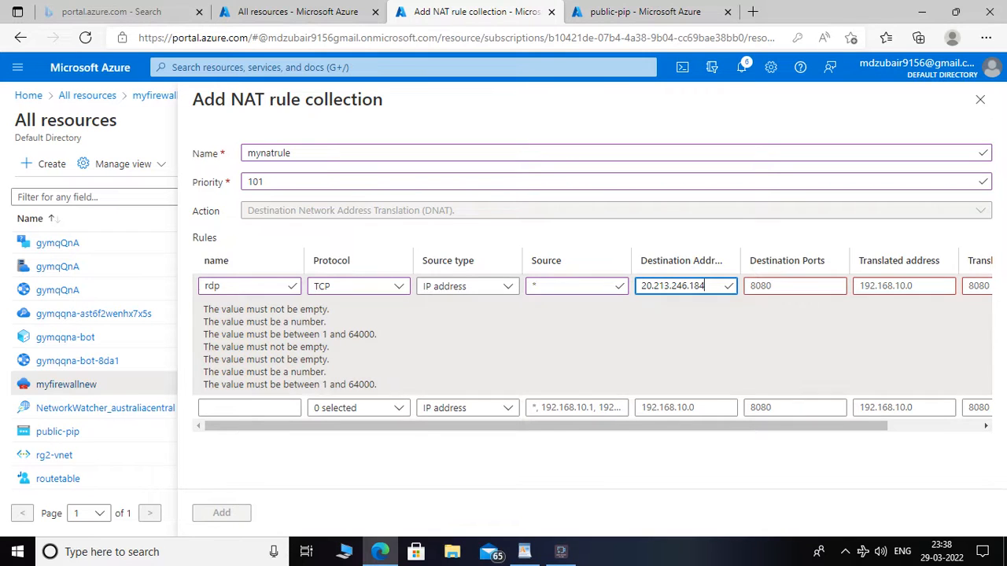
pyautogui.press('Tab')
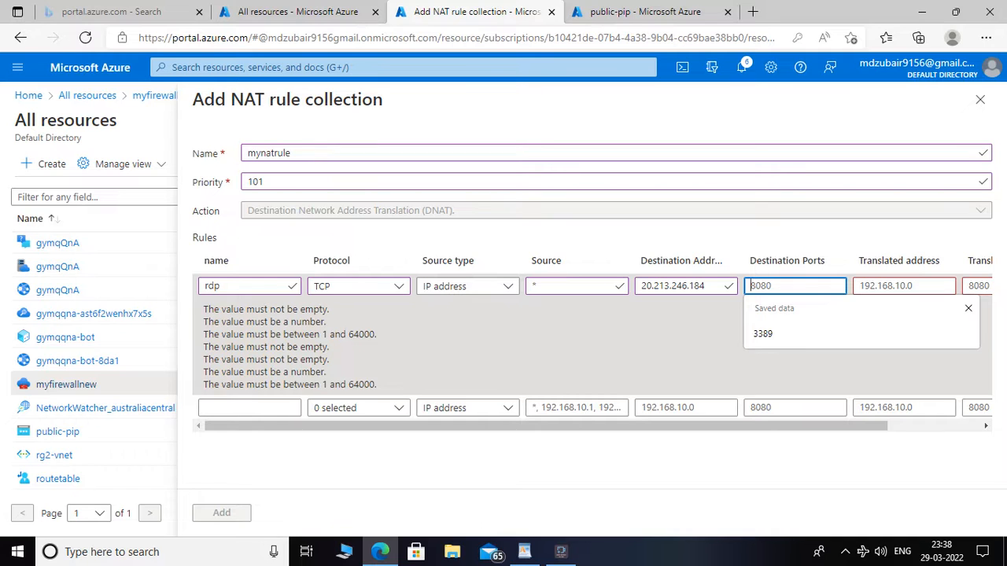
pyautogui.hotkey('ctrl', 'a')
pyautogui.write('8050')
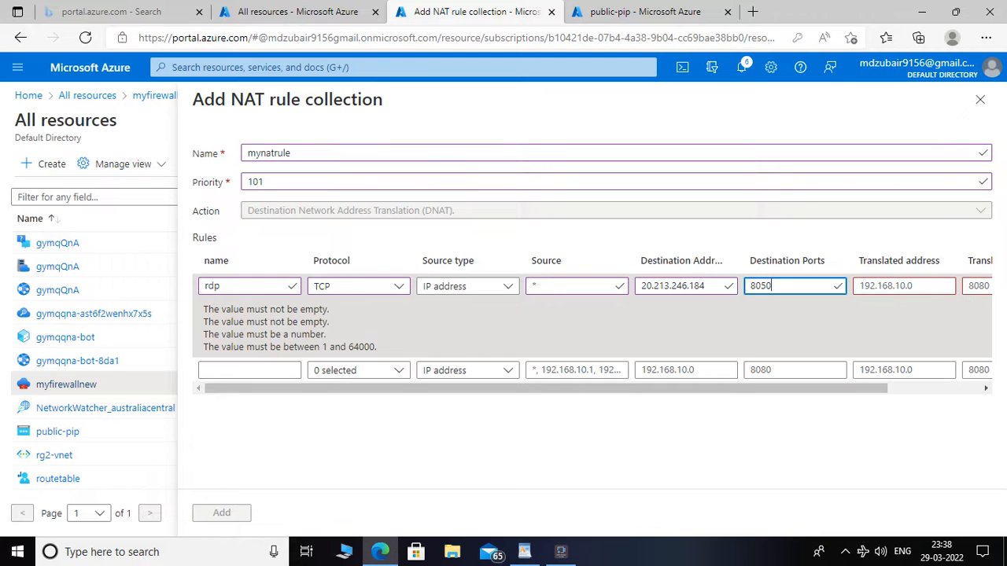
pyautogui.press('Tab')
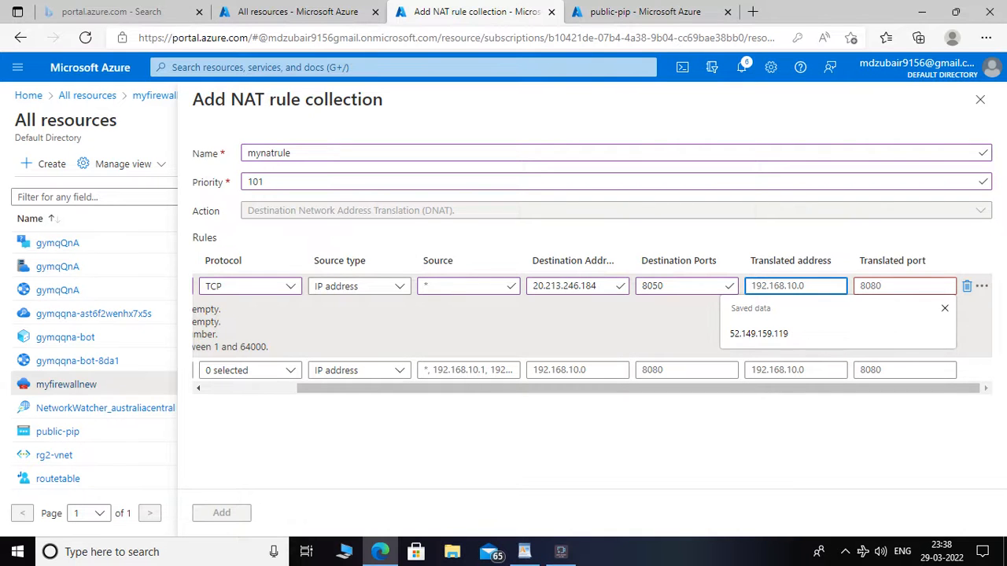
# Open virtual machine demostrationvm from the list of all resources and copy its private IP address.
pyautogui.click(692, 12)
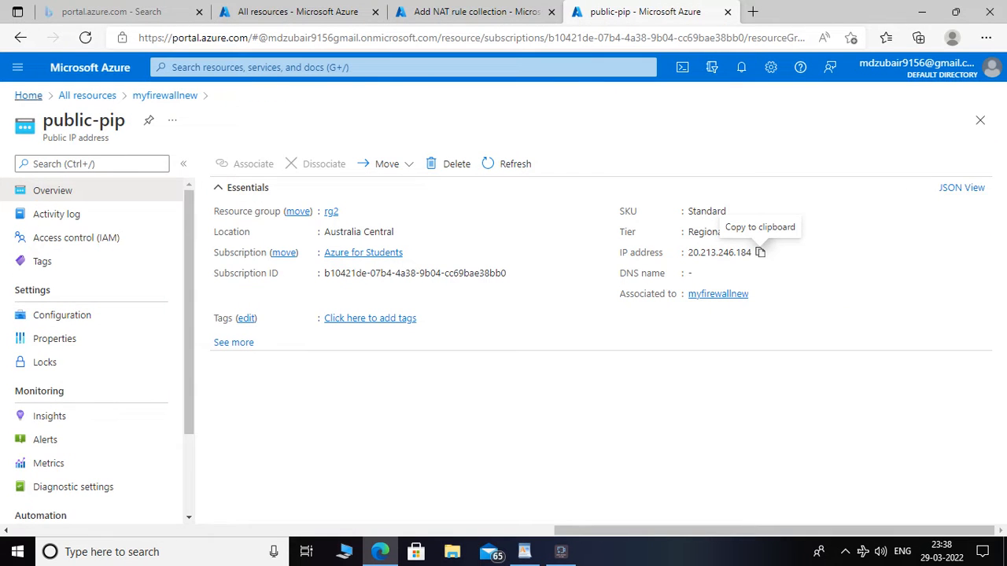
pyautogui.click(17, 67)
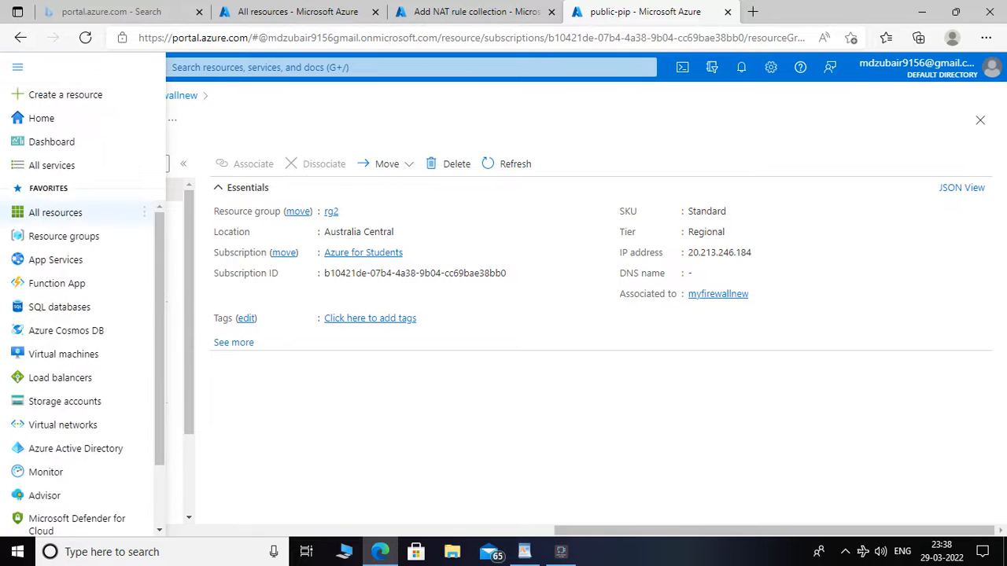
pyautogui.click(55, 213)
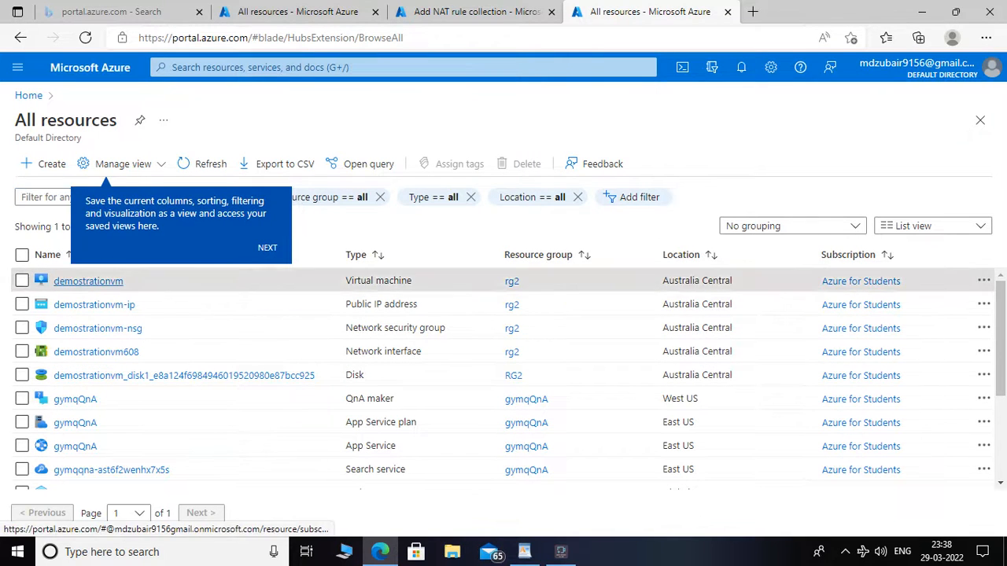
pyautogui.click(89, 281)
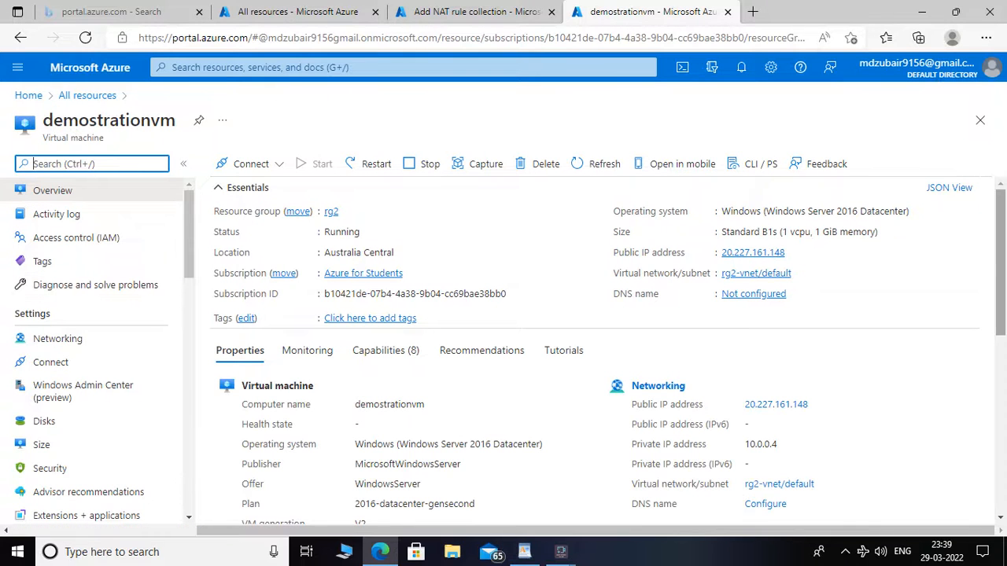
pyautogui.scroll(-3, 597, 350)
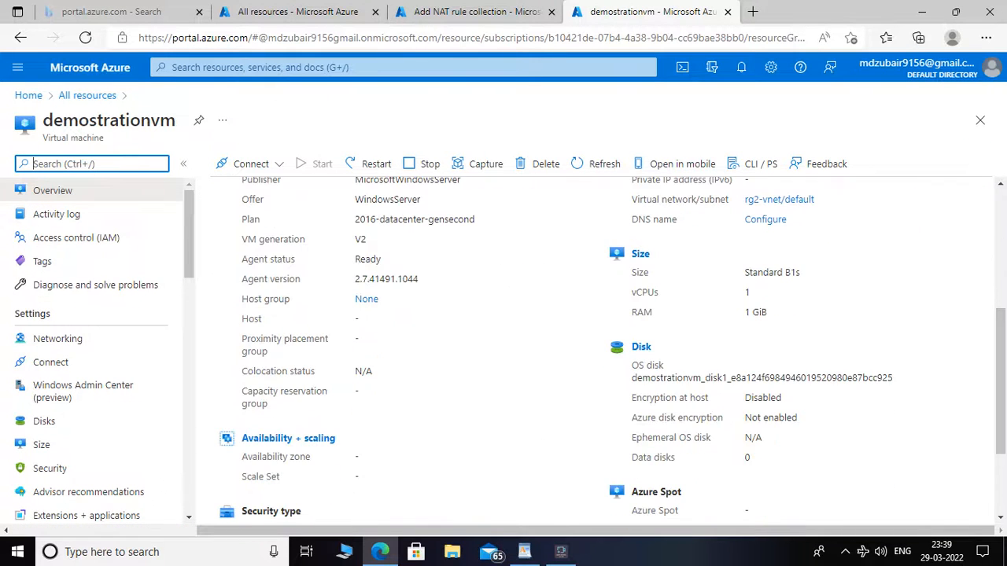
pyautogui.scroll(1, 612, 351)
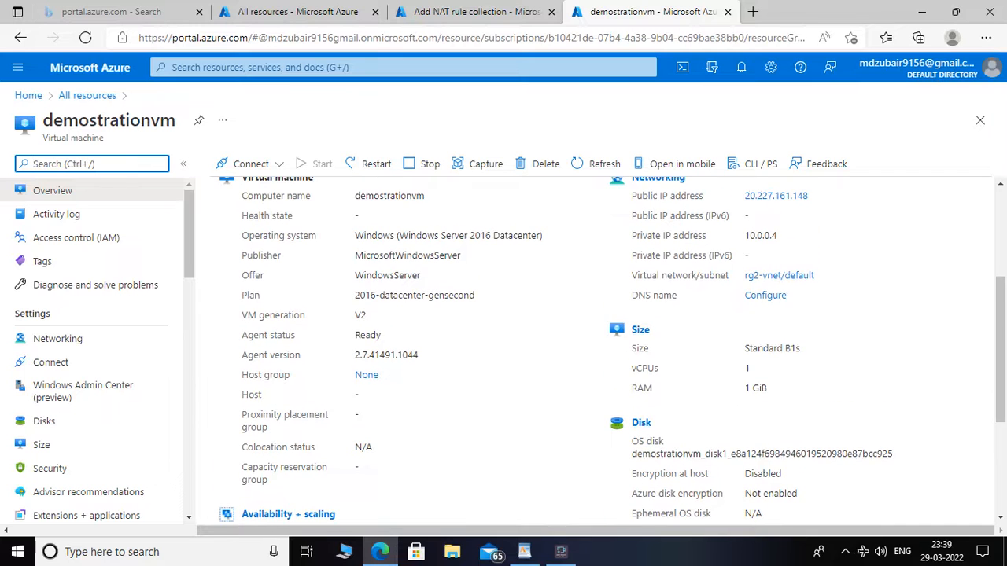
pyautogui.doubleClick(760, 235)
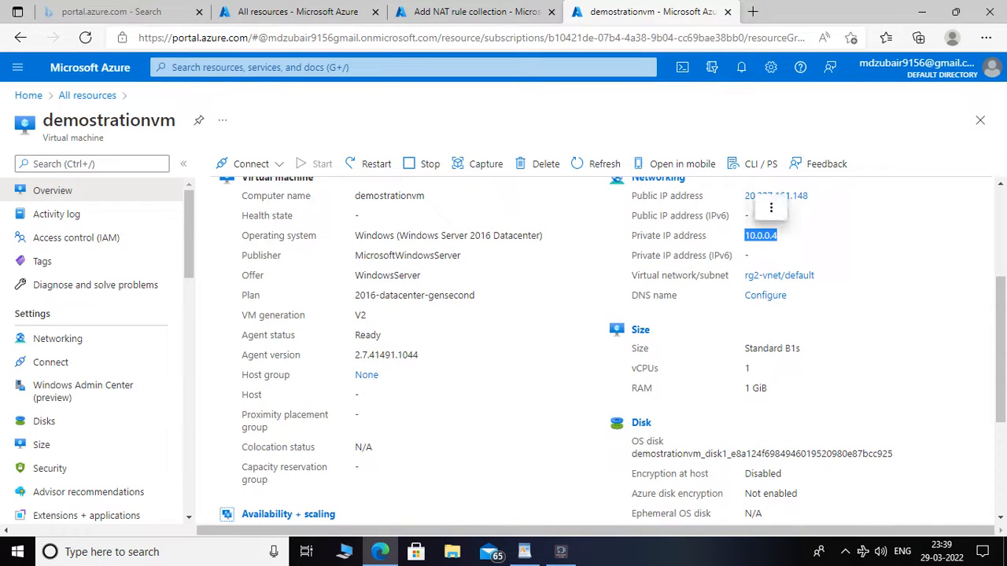
pyautogui.hotkey('ctrl', 'c')
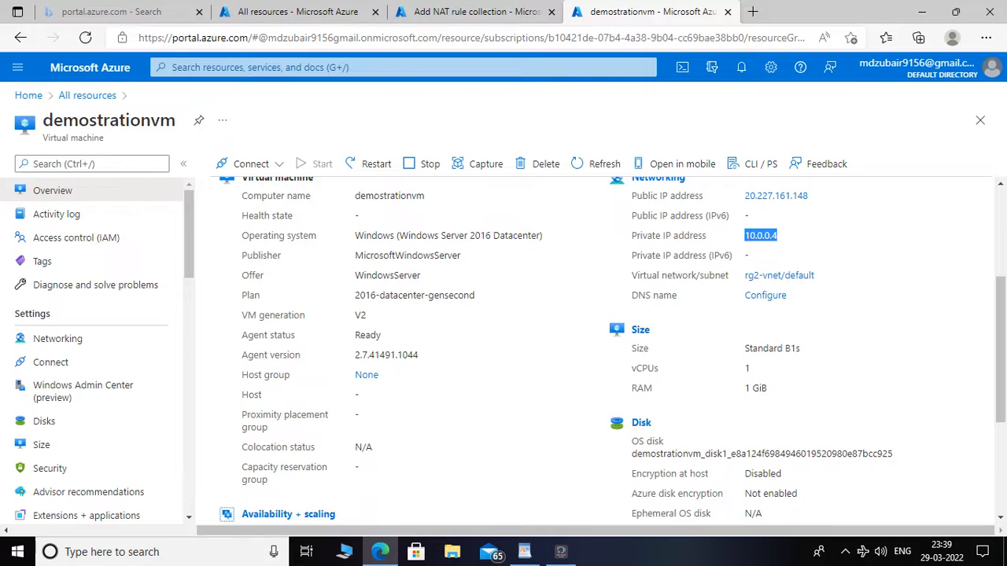
# Return to the NAT rule collection form and set the rdp rule's translated address to 10.0.0.4 and translated port to 3389.
pyautogui.click(478, 12)
pyautogui.click(795, 286)
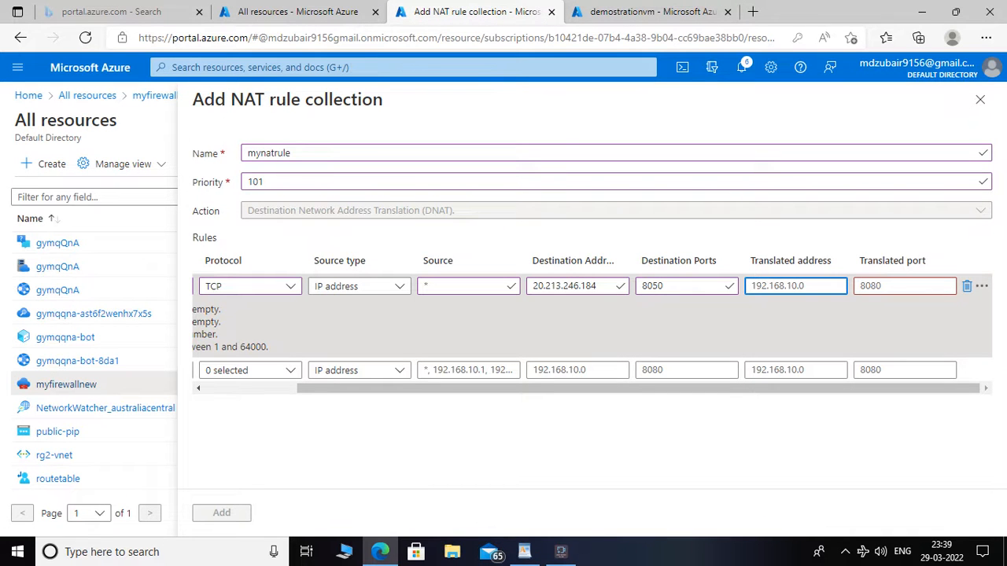
pyautogui.hotkey('ctrl', 'v')
pyautogui.hotkey('ctrl', 'v')
pyautogui.press('BackSpace')
pyautogui.press('BackSpace')
pyautogui.press('BackSpace')
pyautogui.press('BackSpace')
pyautogui.press('BackSpace')
pyautogui.press('BackSpace')
pyautogui.press('BackSpace')
pyautogui.press('BackSpace')
pyautogui.press('Tab')
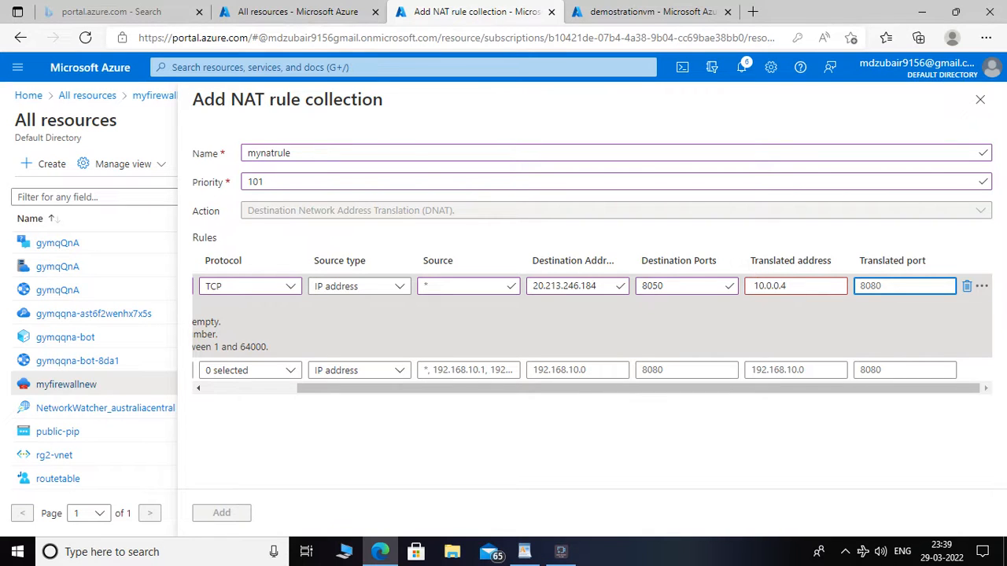
pyautogui.write('33')
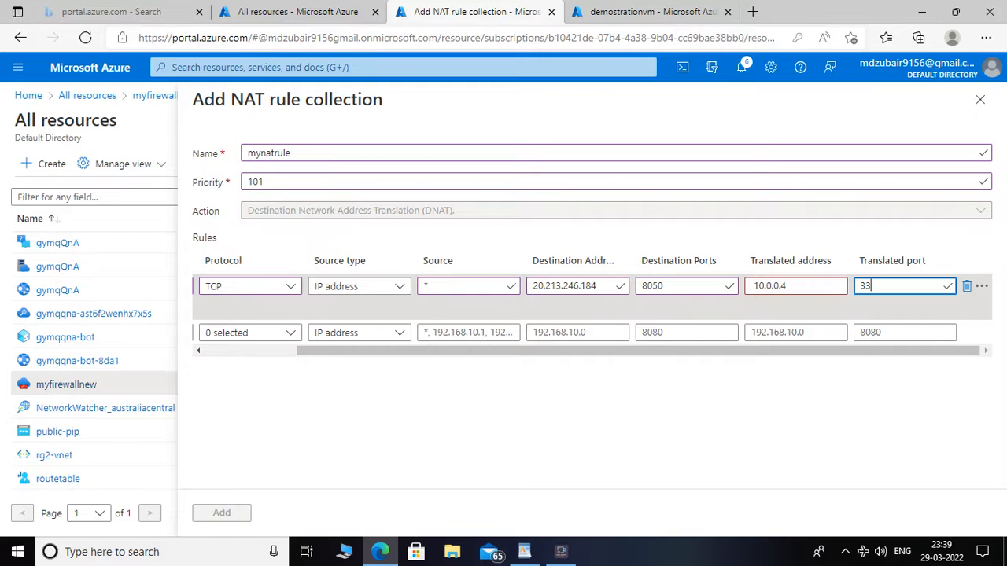
pyautogui.write('89')
# Try to clear stray spaces from the rdp rule's translated address 10.0.0.4 and recheck the rule's other fields.
pyautogui.click(754, 286)
pyautogui.press('BackSpace')
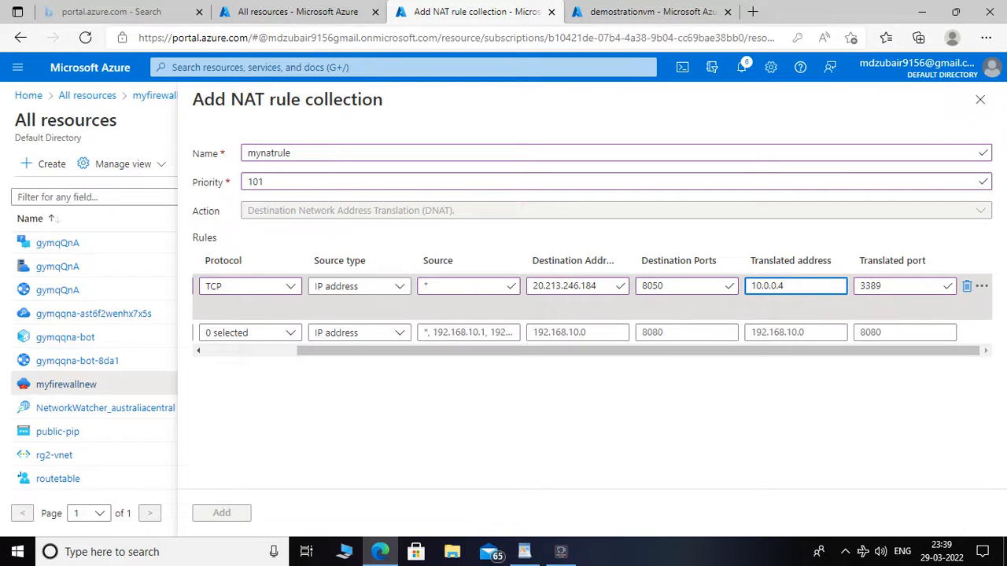
pyautogui.click(534, 286)
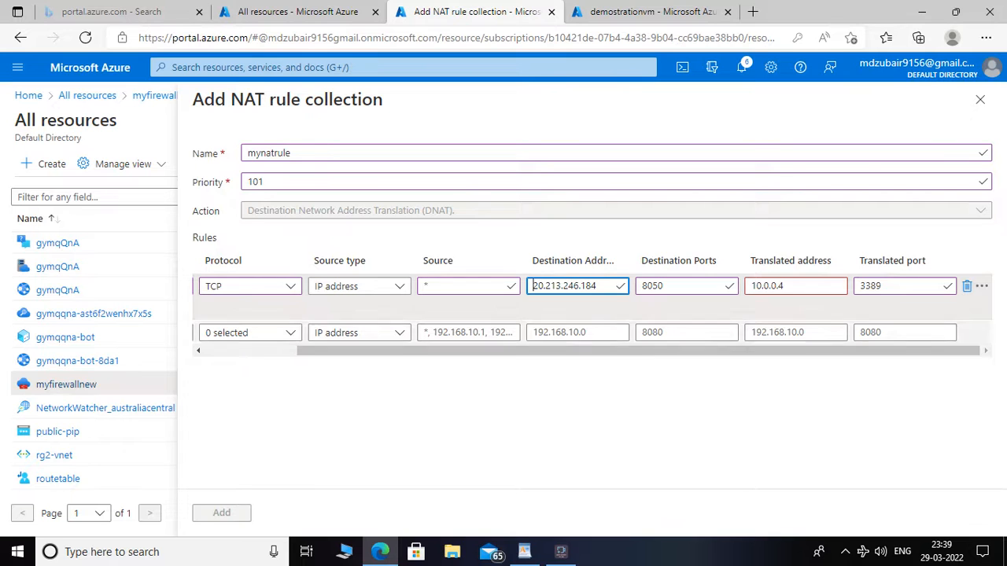
pyautogui.moveTo(529, 351); pyautogui.dragTo(429, 351)
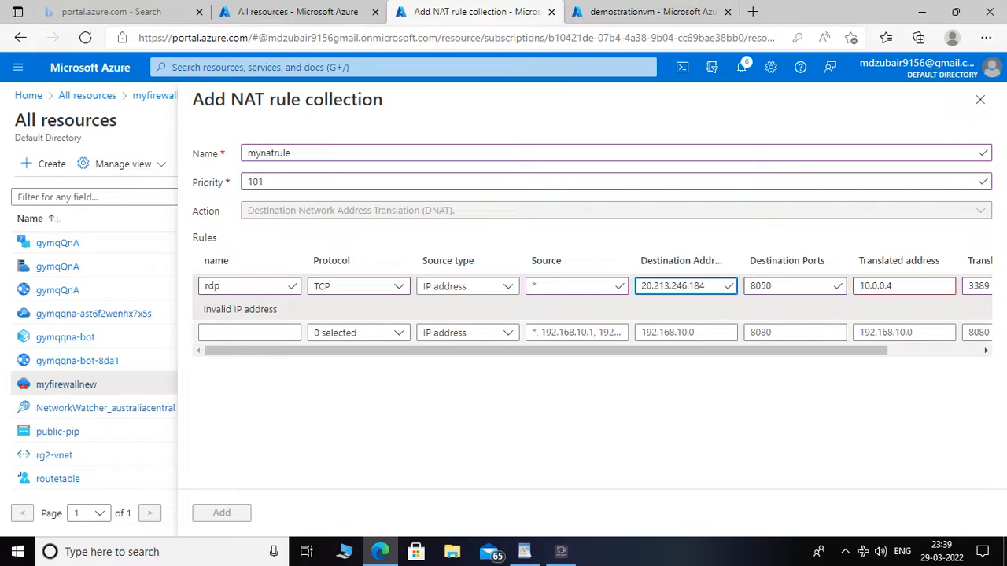
pyautogui.click(686, 310)
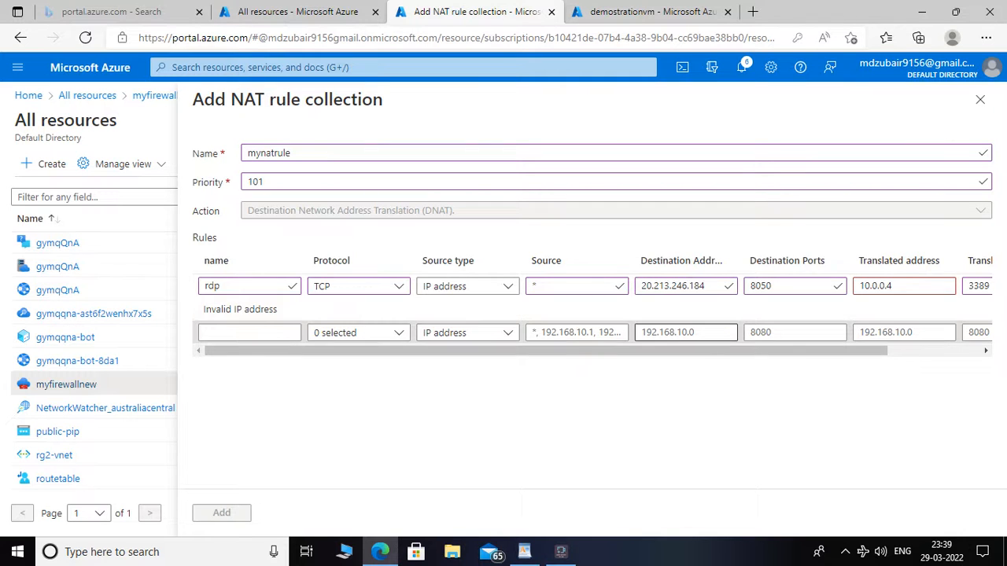
pyautogui.moveTo(683, 351); pyautogui.dragTo(779, 351)
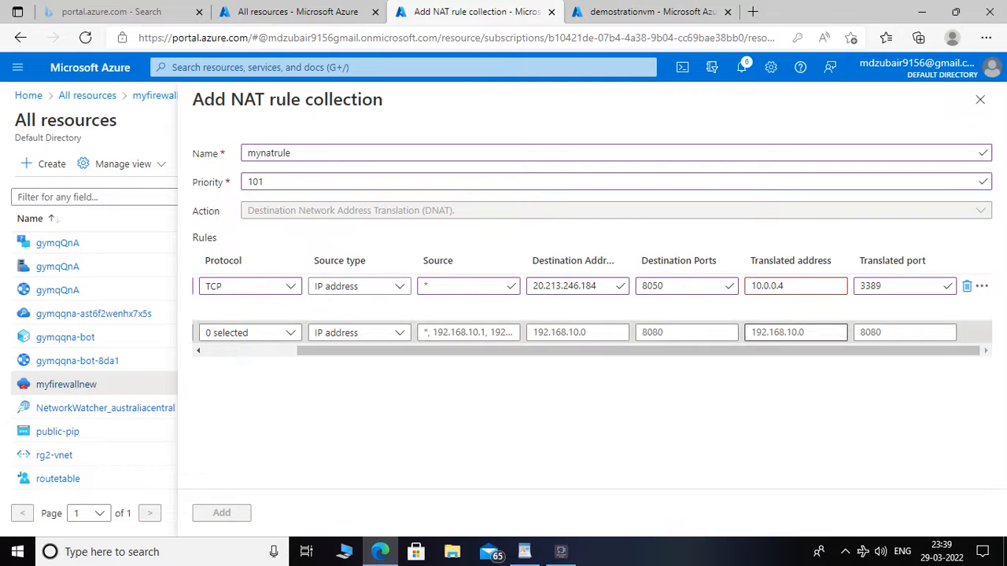
pyautogui.click(752, 286)
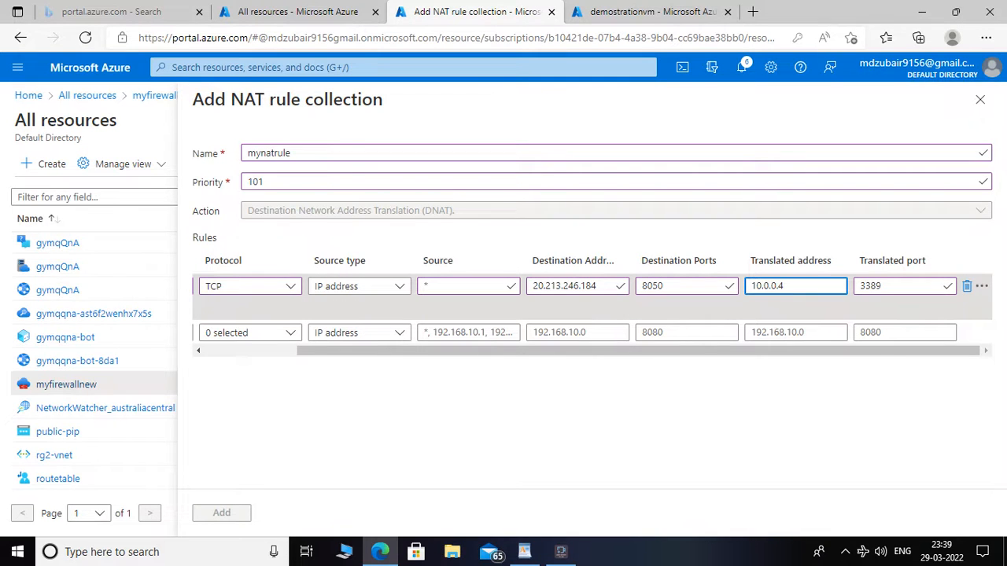
pyautogui.press('End')
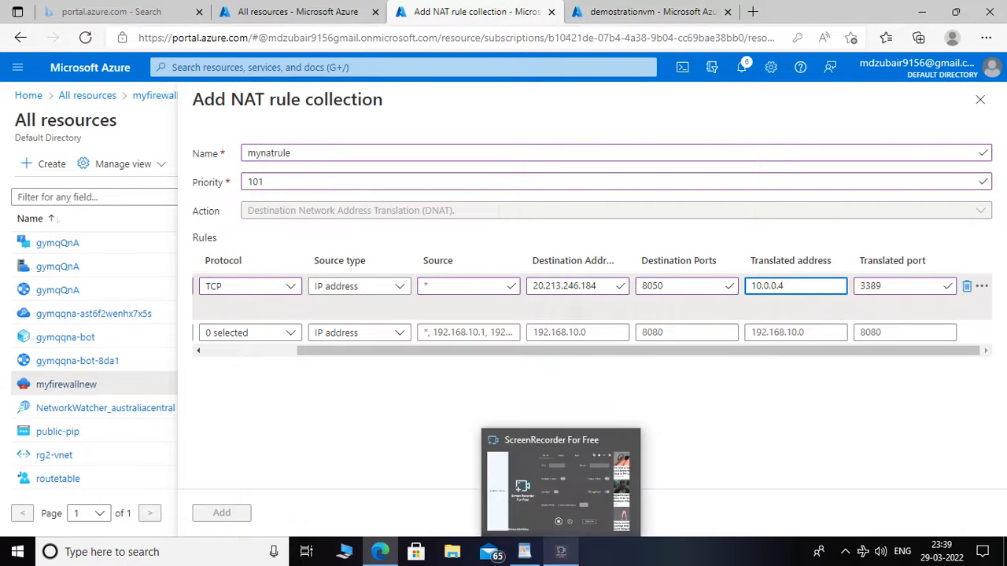
pyautogui.click(561, 552)
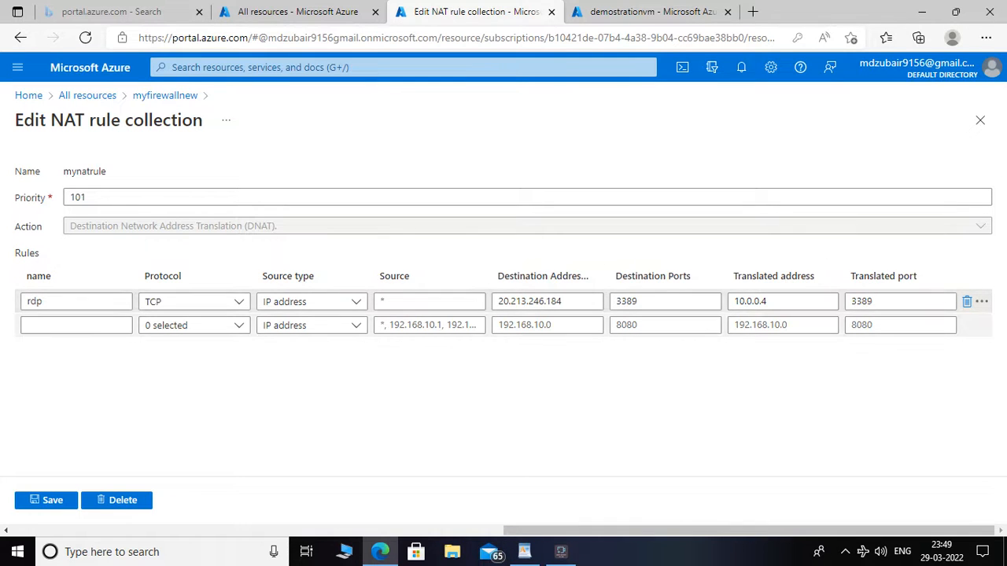
# Check the rdp rule's translated address and save the edited NAT rule collection mynatrule.
pyautogui.moveTo(769, 301); pyautogui.dragTo(732, 301)
pyautogui.click(776, 301)
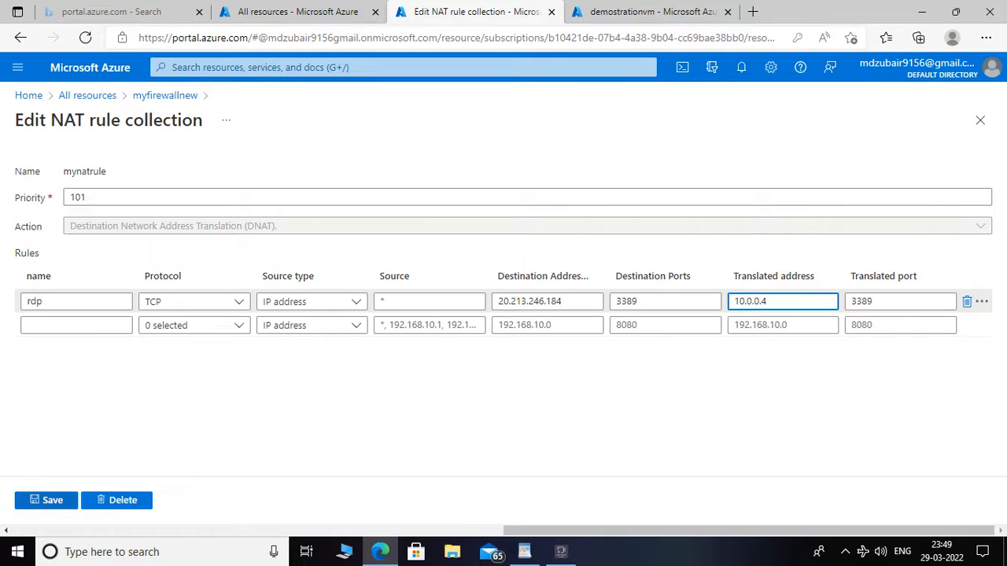
pyautogui.click(46, 500)
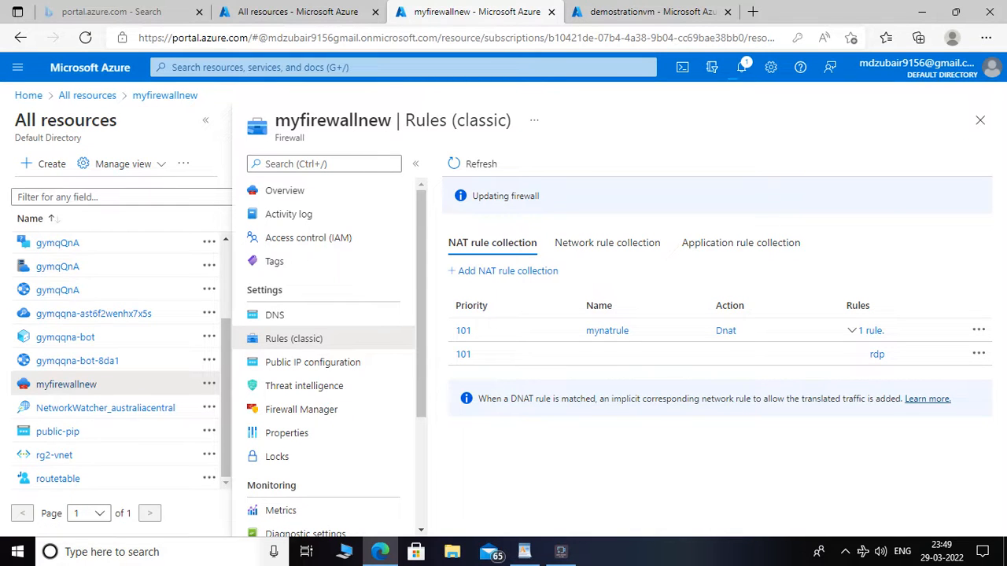
# Open Remote Desktop Connection and clear the previous computer name.
pyautogui.moveTo(560, 551)
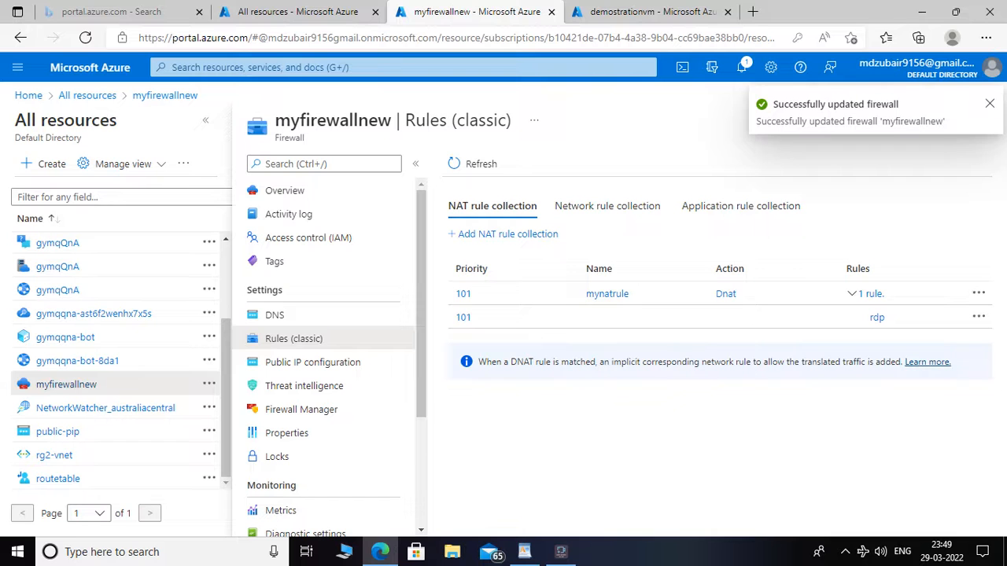
pyautogui.press('super')
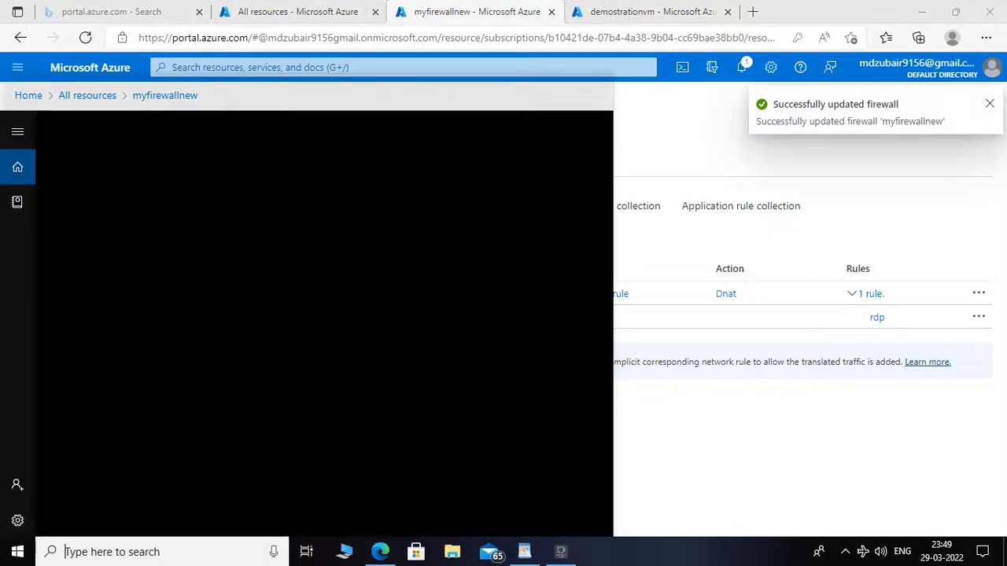
pyautogui.write('rd')
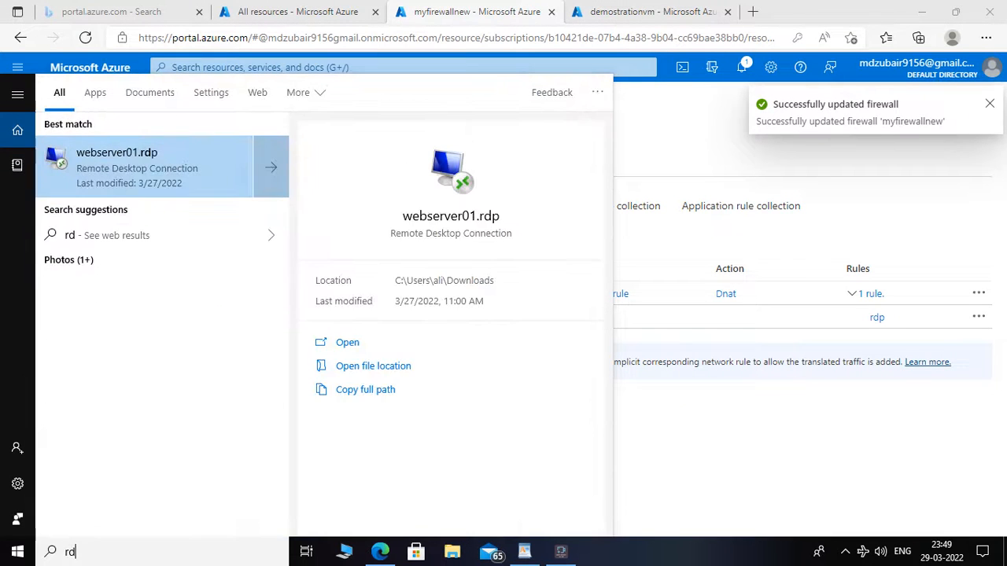
pyautogui.press('BackSpace')
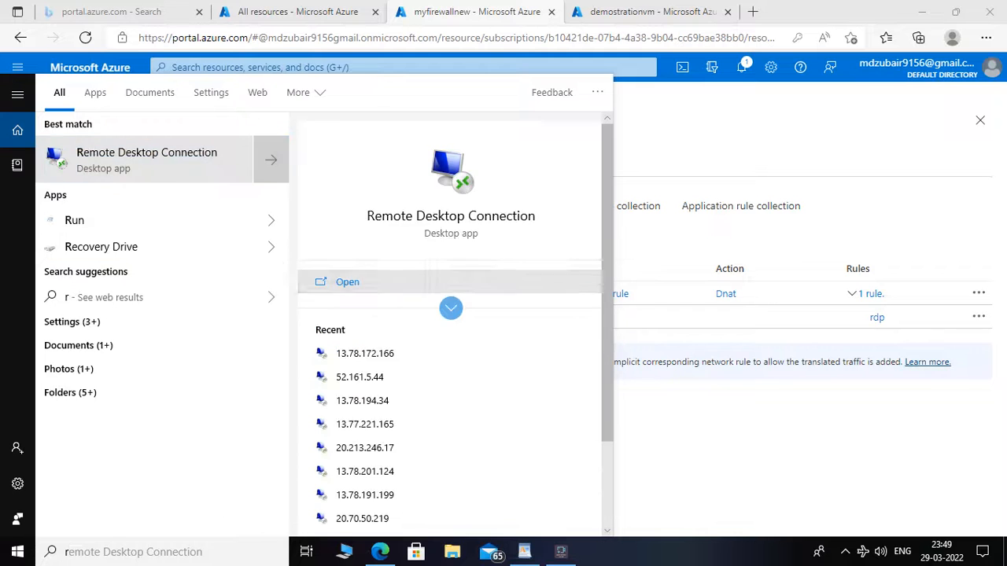
pyautogui.press('Return')
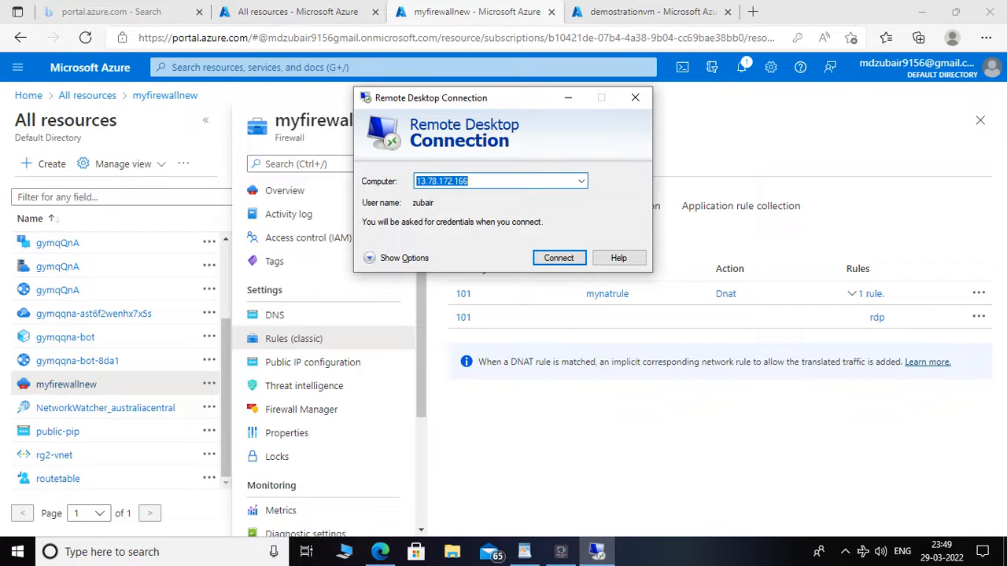
pyautogui.press('BackSpace')
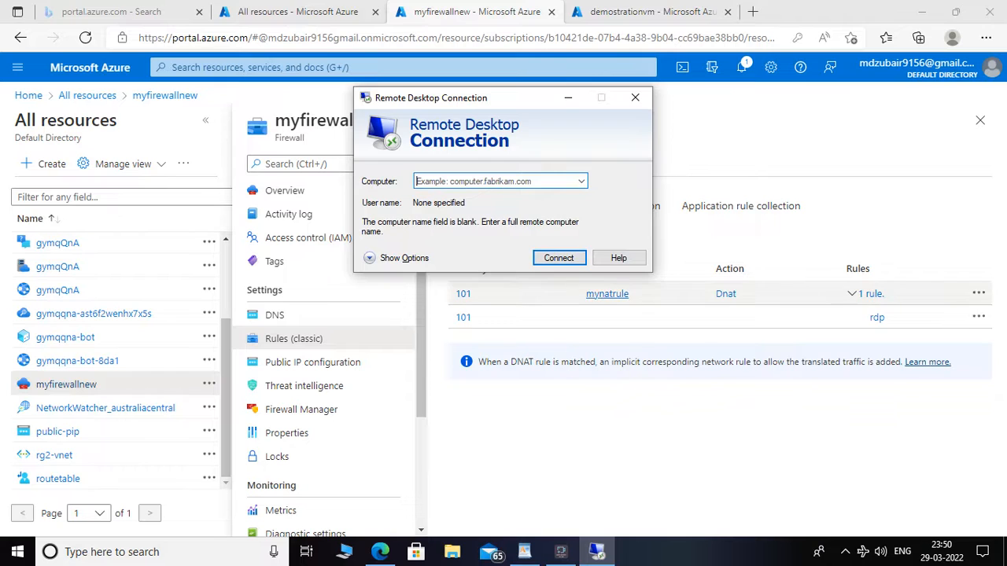
# Open NAT rule collection mynatrule for editing and copy the rdp rule's destination address.
pyautogui.click(614, 294)
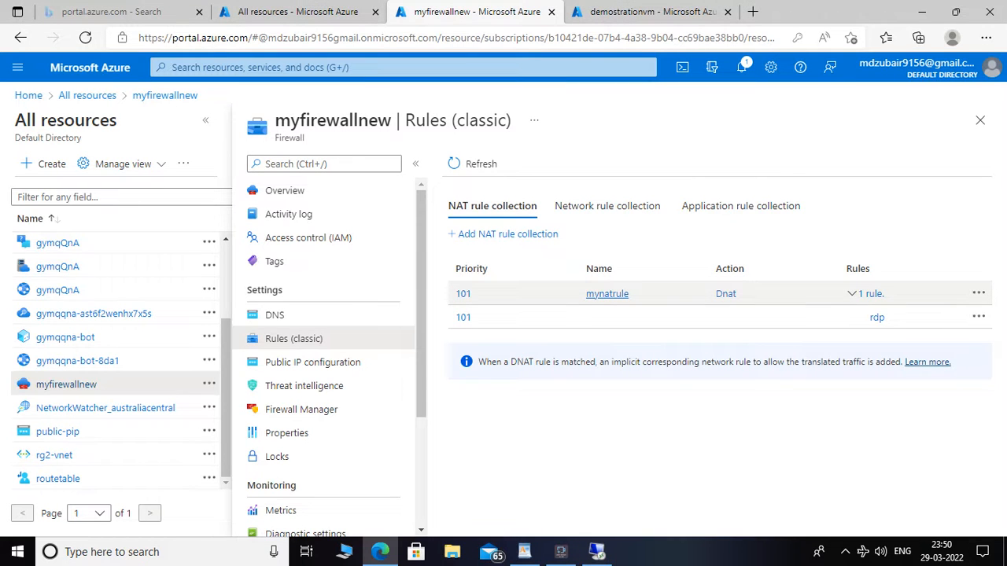
pyautogui.click(607, 294)
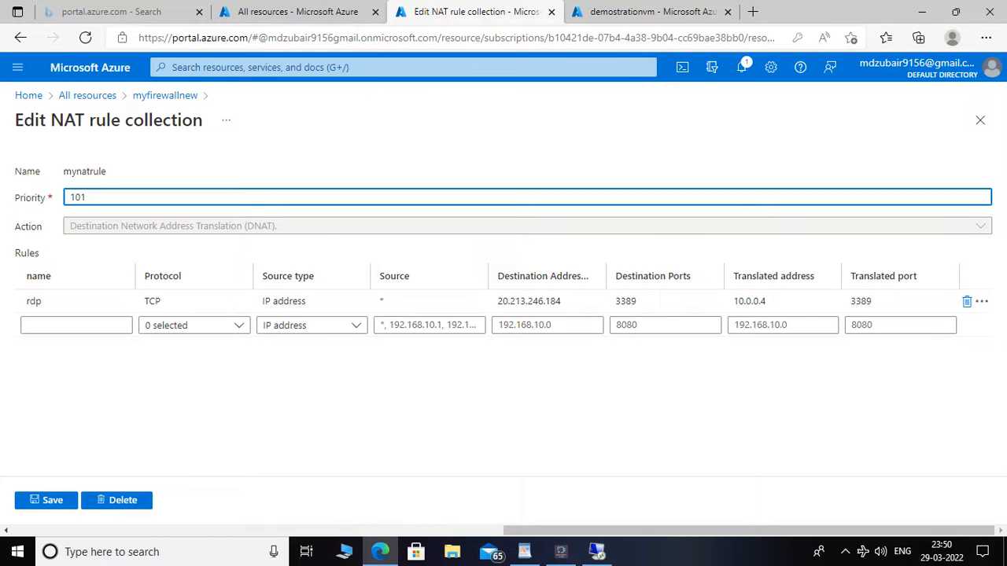
pyautogui.moveTo(564, 302); pyautogui.dragTo(497, 302)
pyautogui.hotkey('ctrl', 'c')
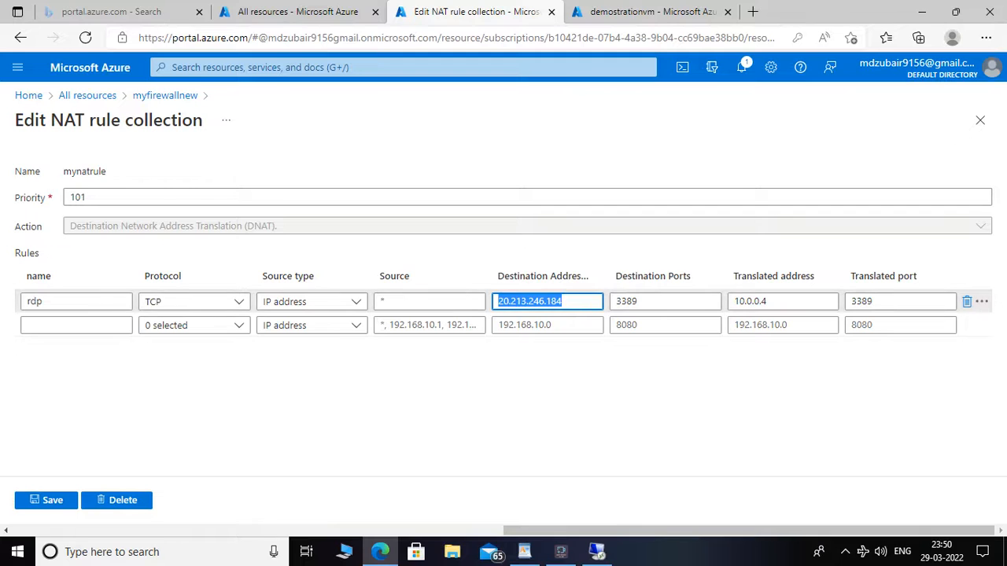
# Switch to Remote Desktop Connection and try to connect to the copied address 20.213.246.184.
pyautogui.click(597, 552)
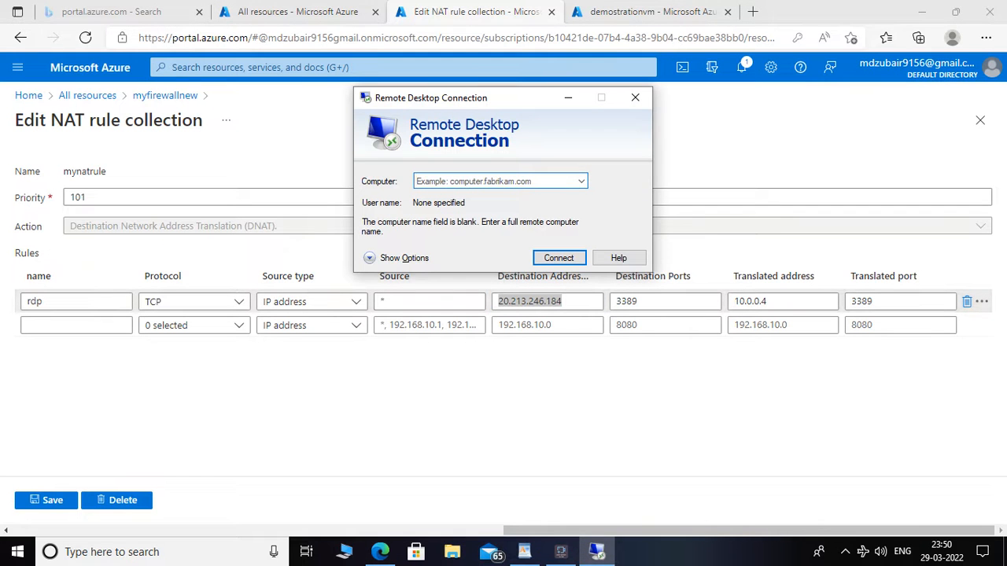
pyautogui.hotkey('ctrl', 'v')
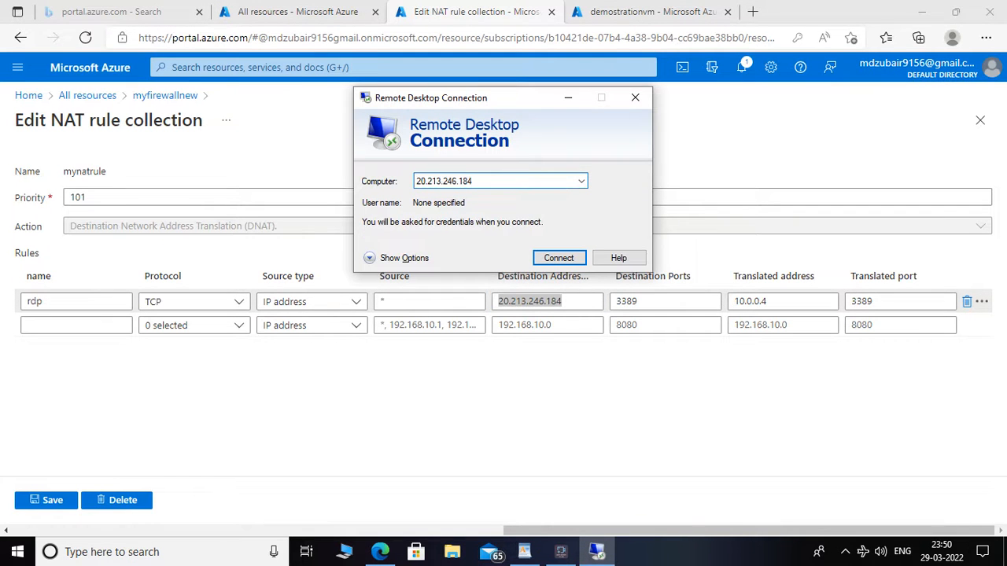
pyautogui.click(559, 258)
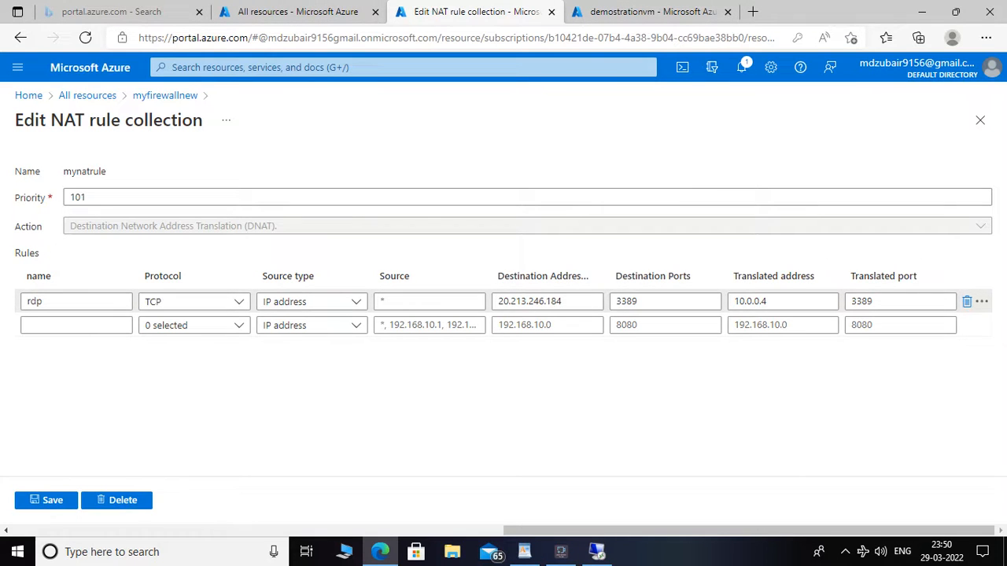
# Try a remote desktop connection to 20.213.246.184:3389, cancel the credentials request and close Remote Desktop Connection.
pyautogui.doubleClick(627, 302)
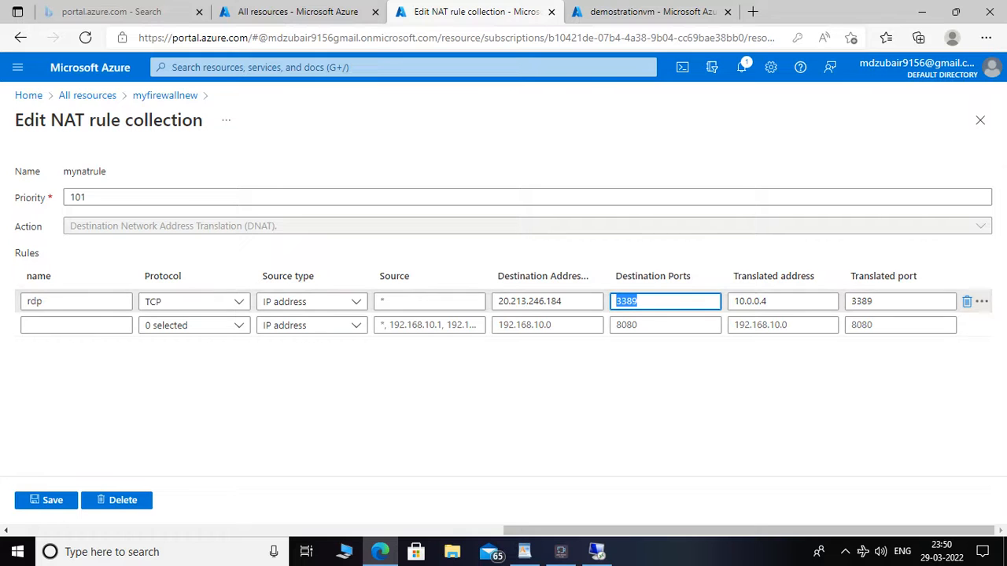
pyautogui.click(596, 552)
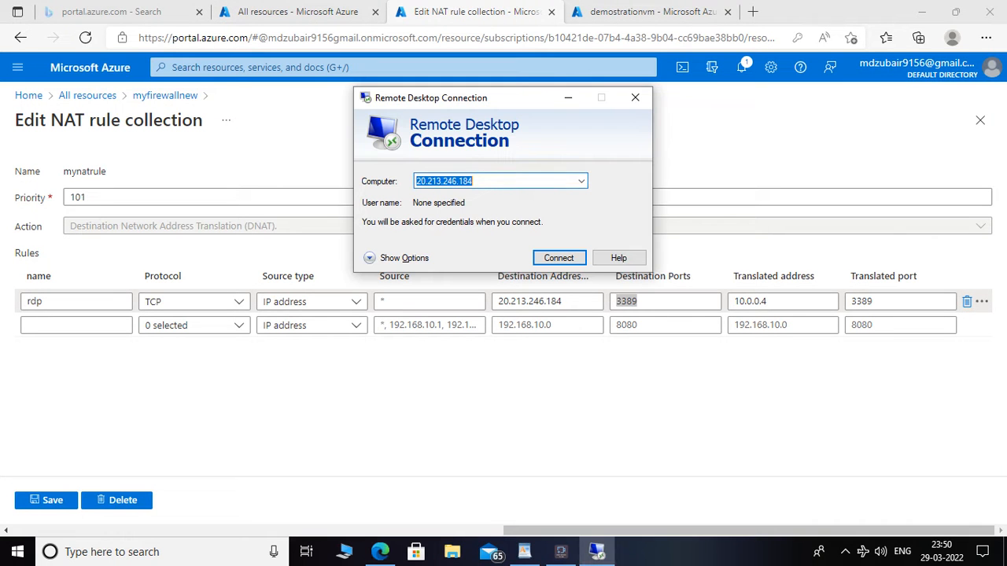
pyautogui.click(475, 182)
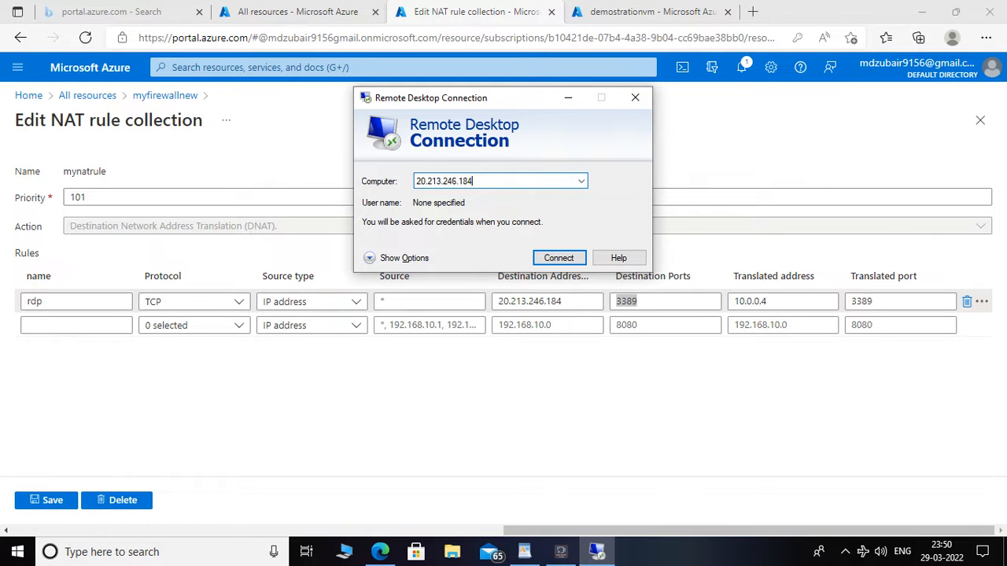
pyautogui.write(':')
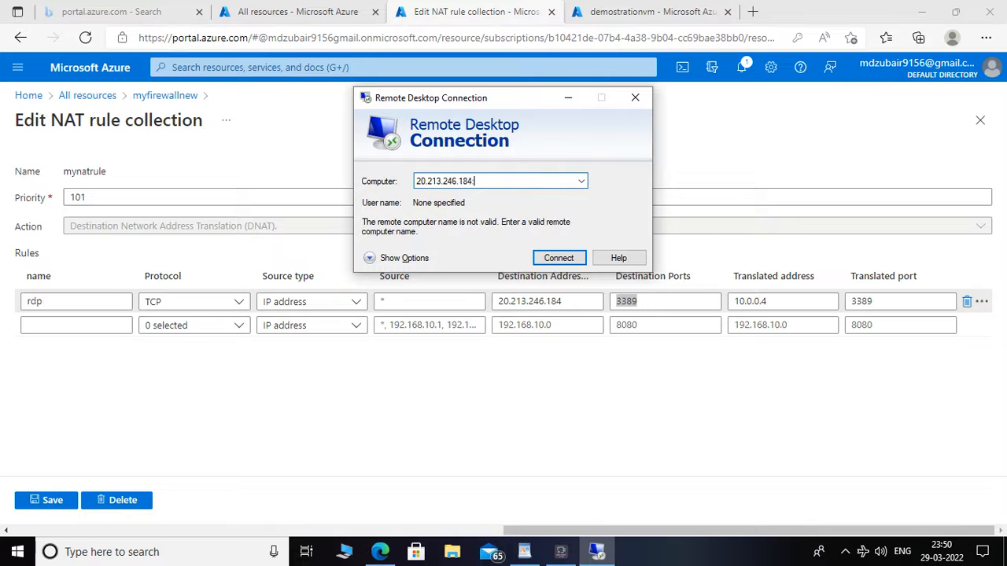
pyautogui.write('3389')
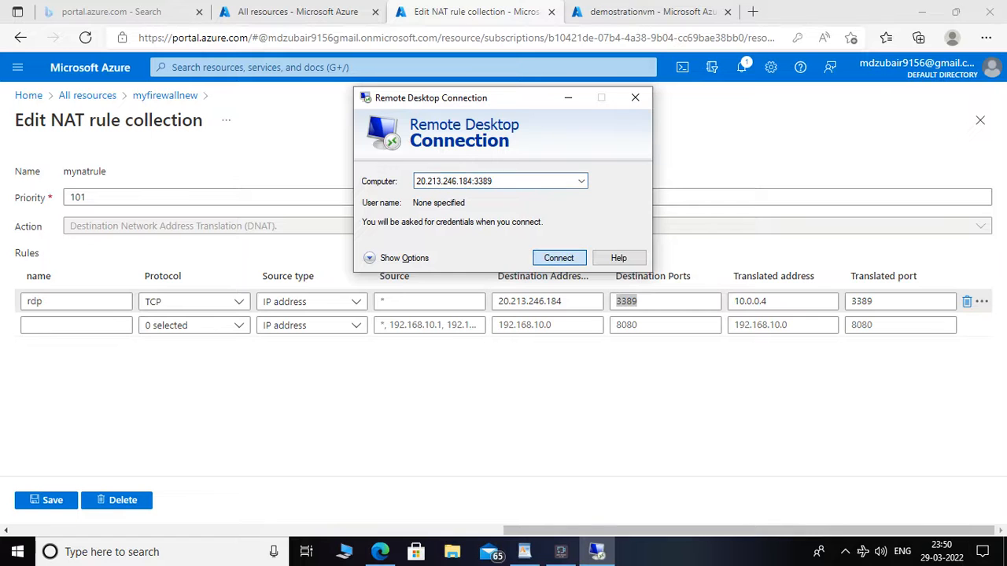
pyautogui.press('Return')
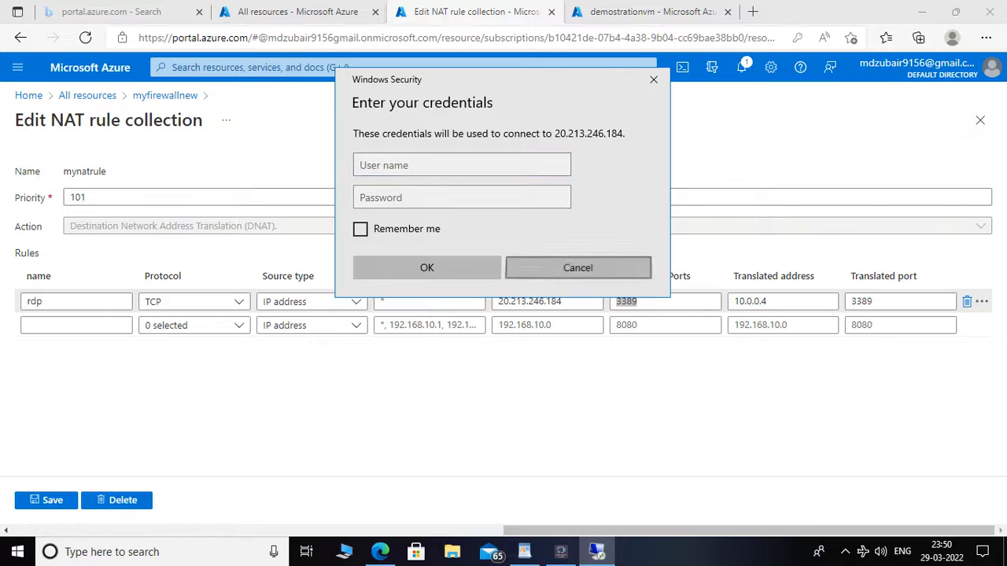
pyautogui.click(578, 268)
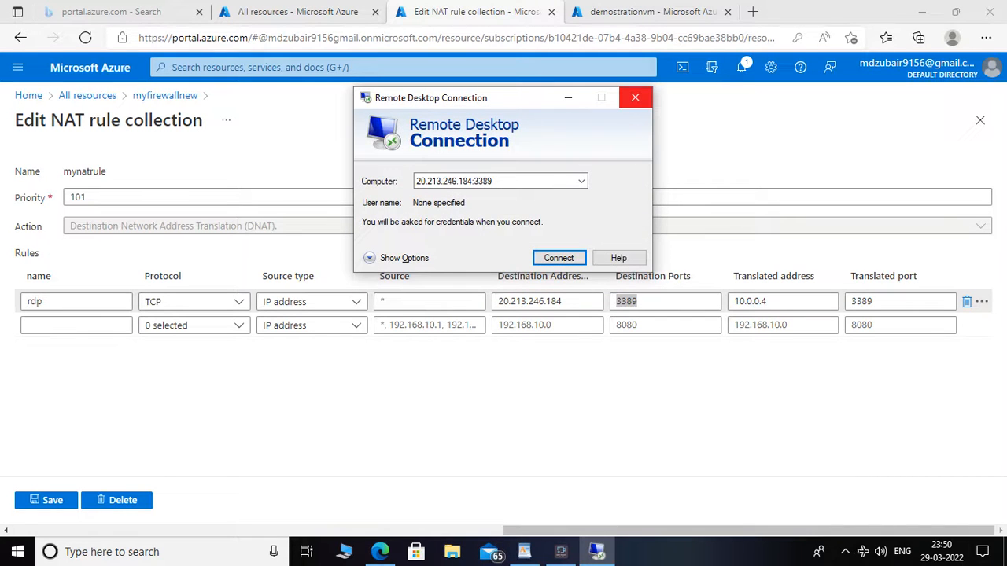
pyautogui.click(635, 98)
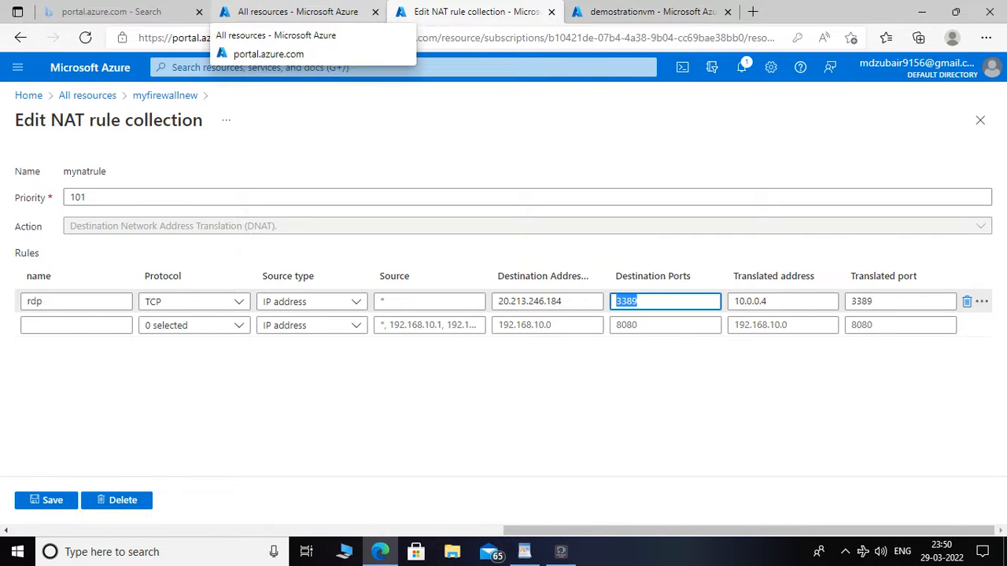
# Open the networking settings of virtual machine demostrationvm and examine its inbound port rules.
pyautogui.click(651, 11)
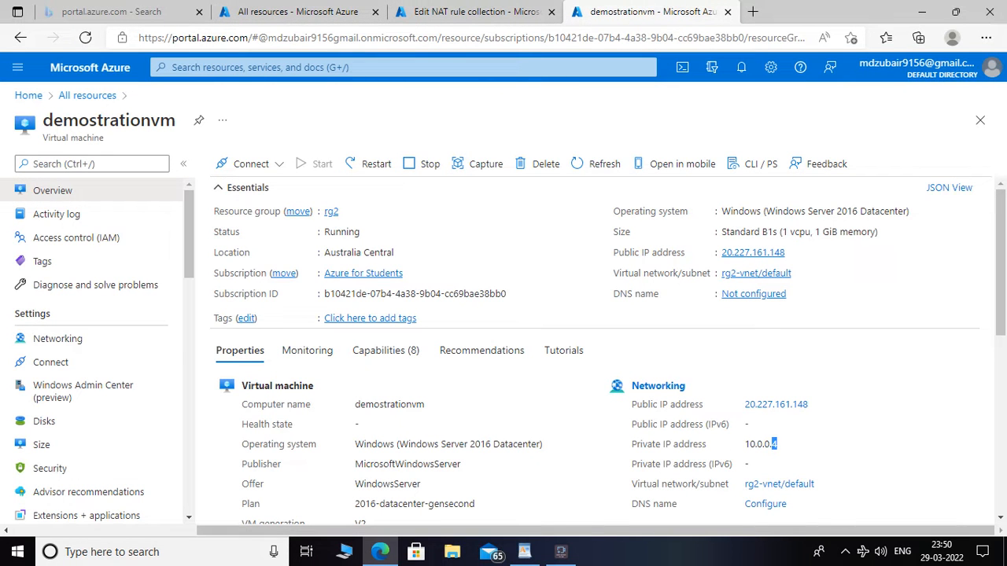
pyautogui.click(57, 338)
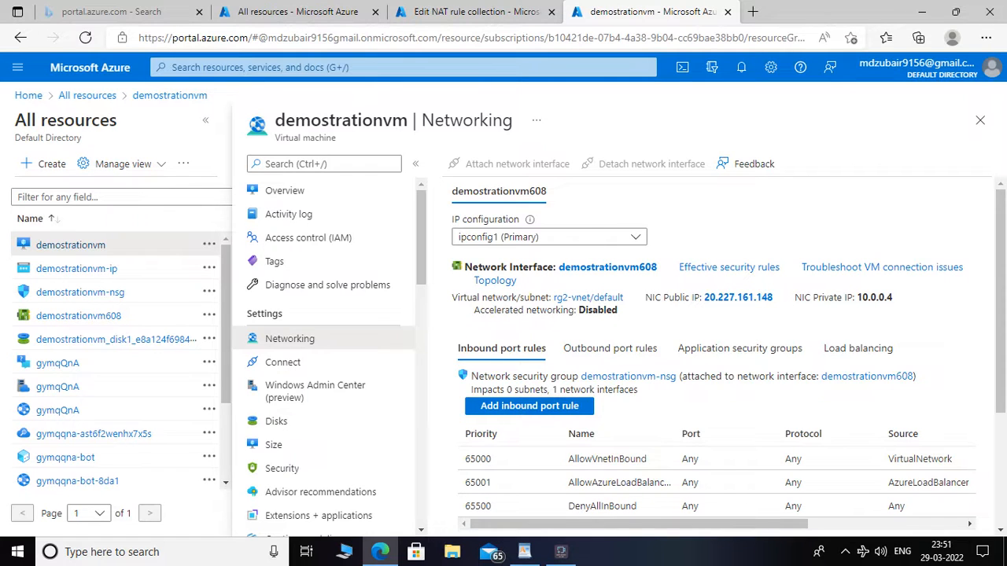
pyautogui.scroll(-2, 724, 353)
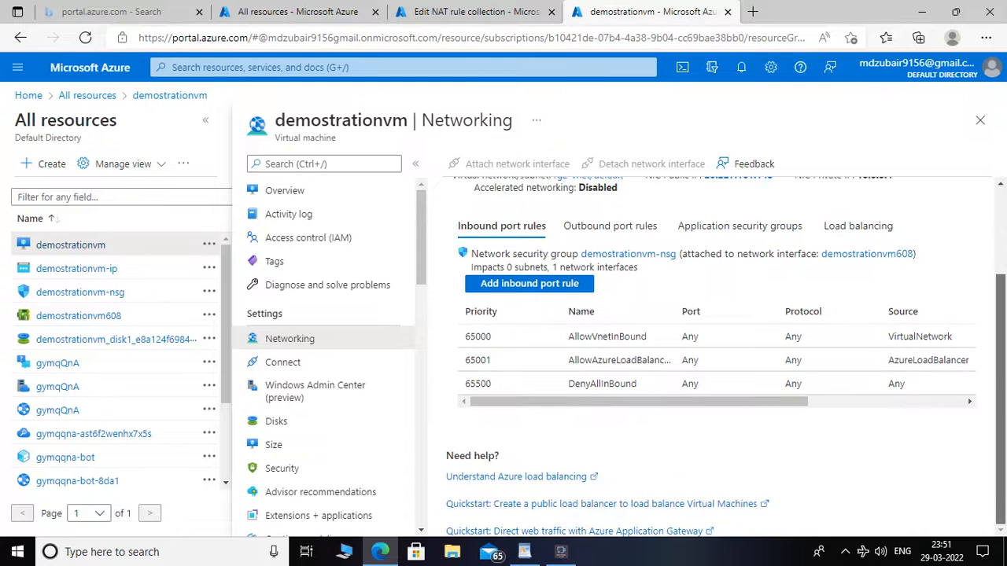
pyautogui.scroll(2, 723, 354)
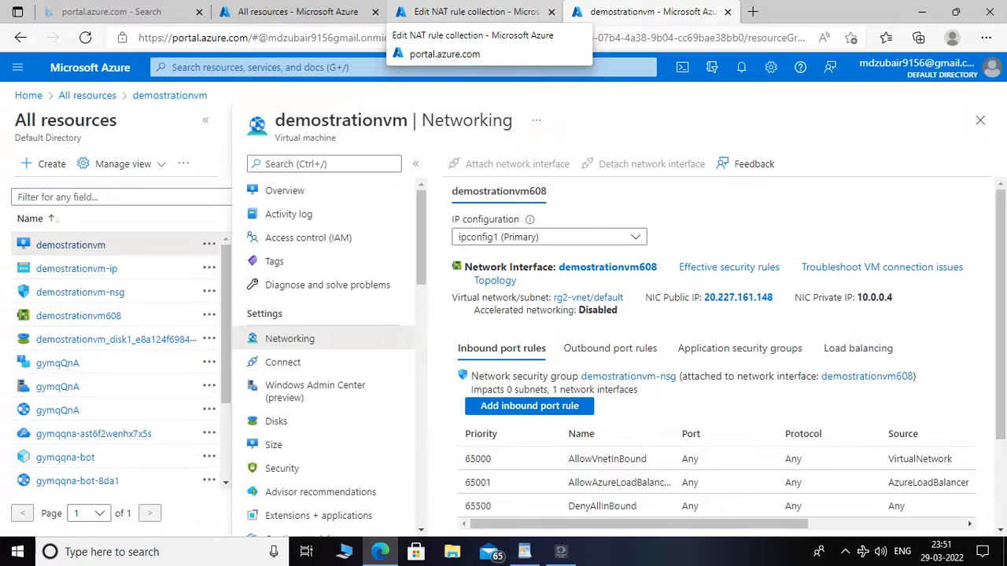
# Return to the mynatrule edit form and open the rdp rule's destination port for editing.
pyautogui.click(472, 12)
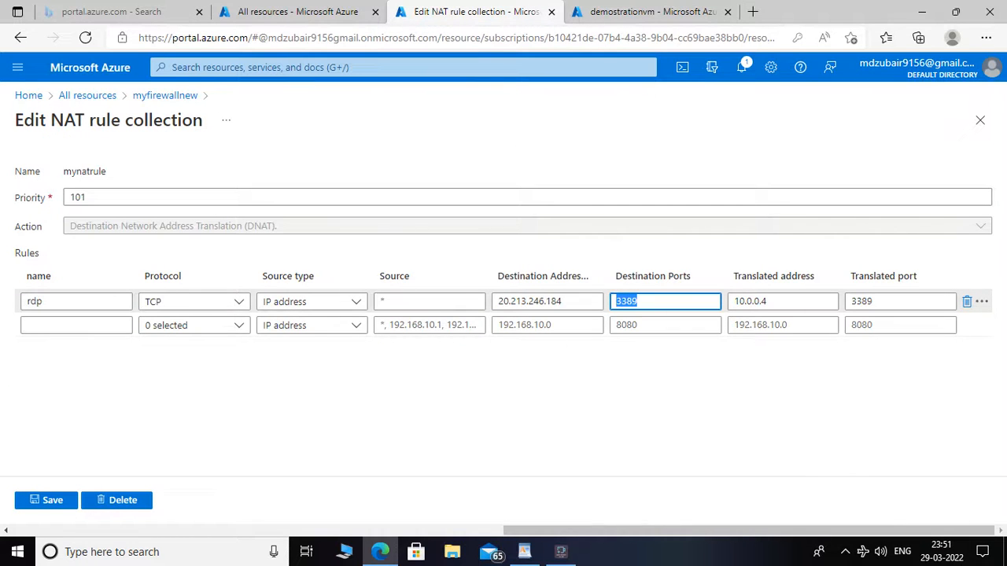
pyautogui.click(648, 301)
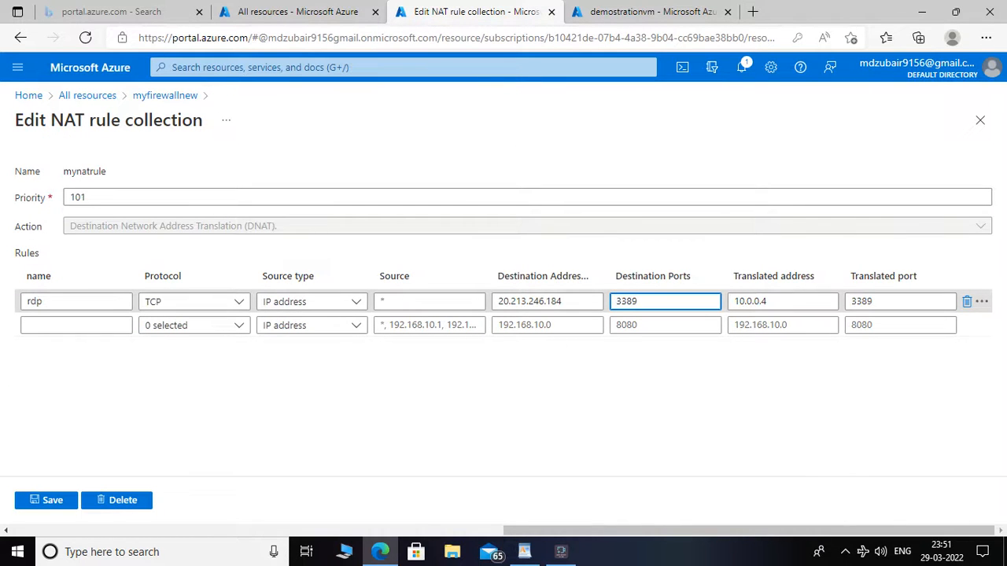